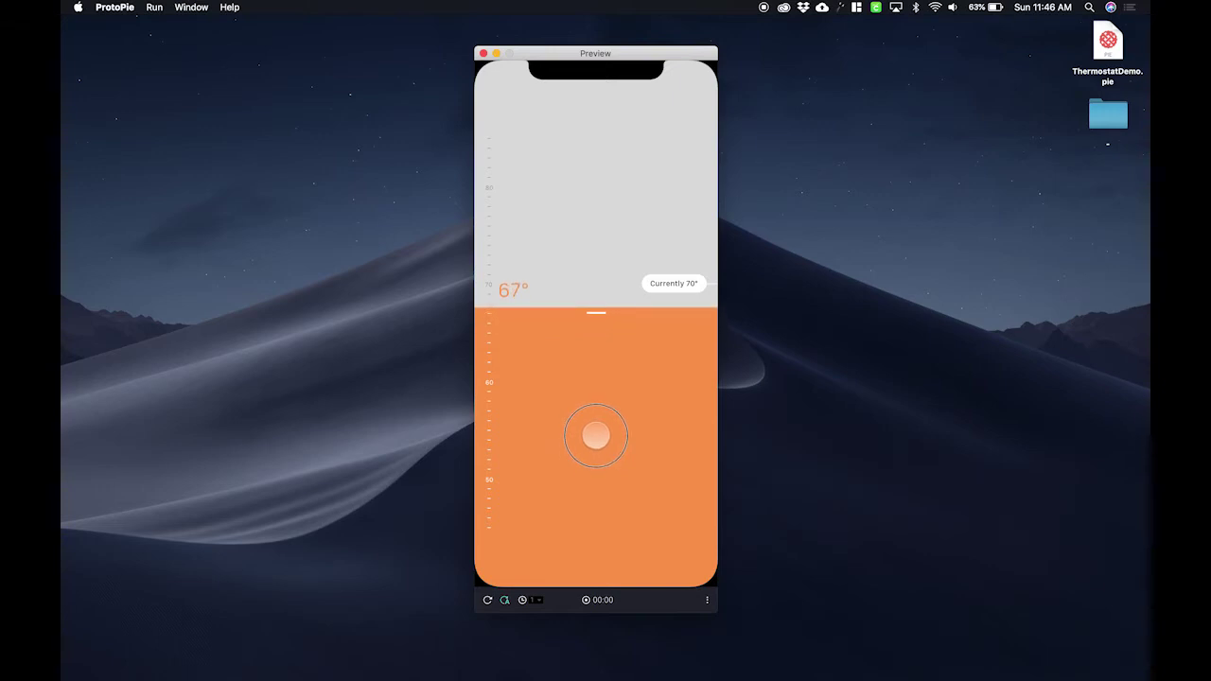
Step: Test the thermostat preview by sliding the temperature panel up to about 74° and back down to about 69°
{"action": "left_click_drag", "start_coordinate": [596, 435], "coordinate": [595, 431]}
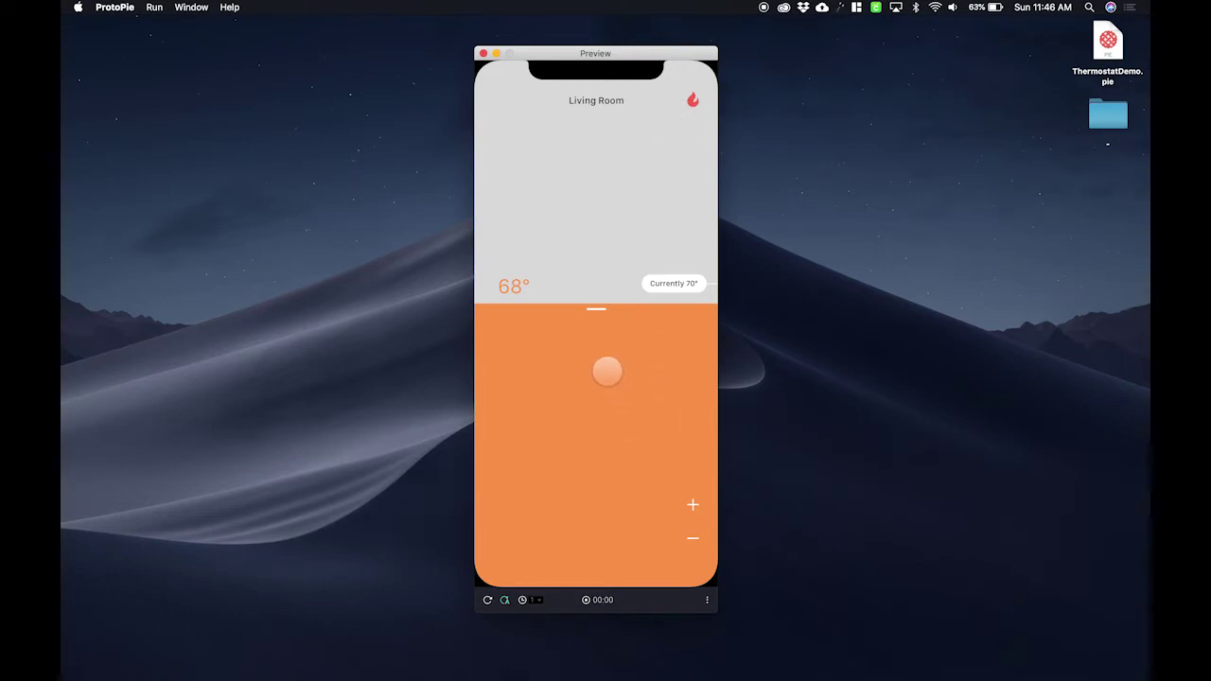
{"action": "left_click_drag", "start_coordinate": [606, 371], "coordinate": [605, 304]}
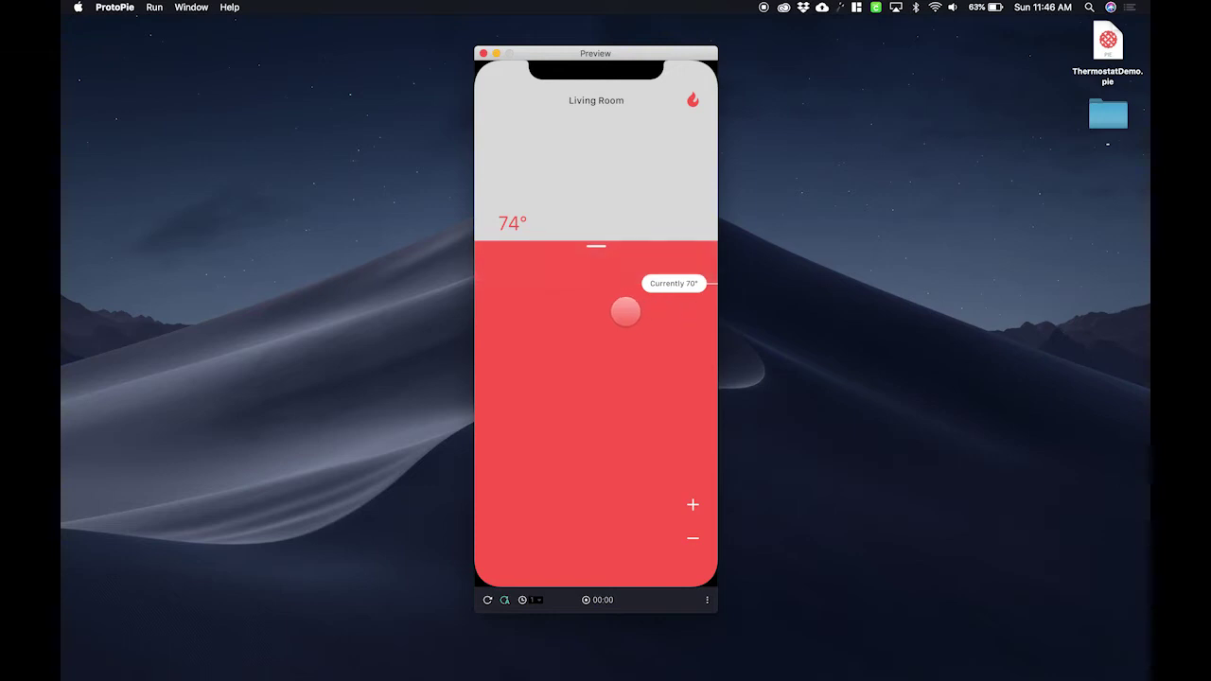
{"action": "left_click_drag", "start_coordinate": [629, 305], "coordinate": [591, 353]}
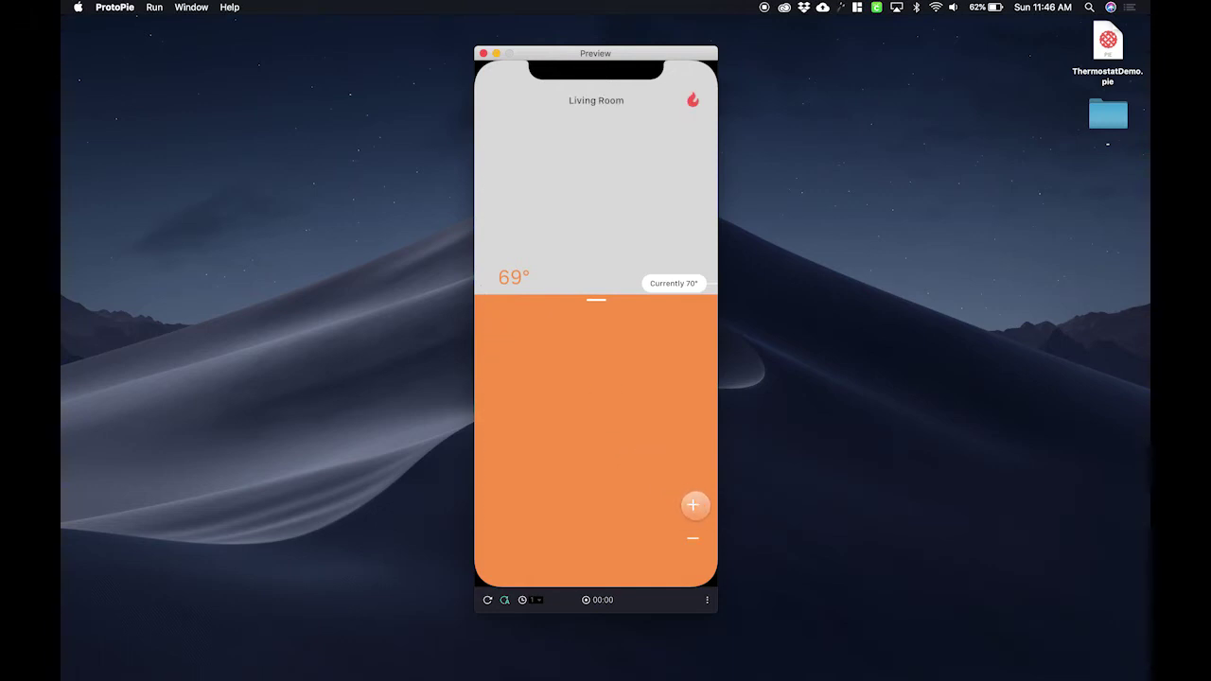
Step: Test the plus and minus controls in the thermostat preview by repeatedly raising and then lowering the temperature
{"action": "left_click", "coordinate": [693, 508]}
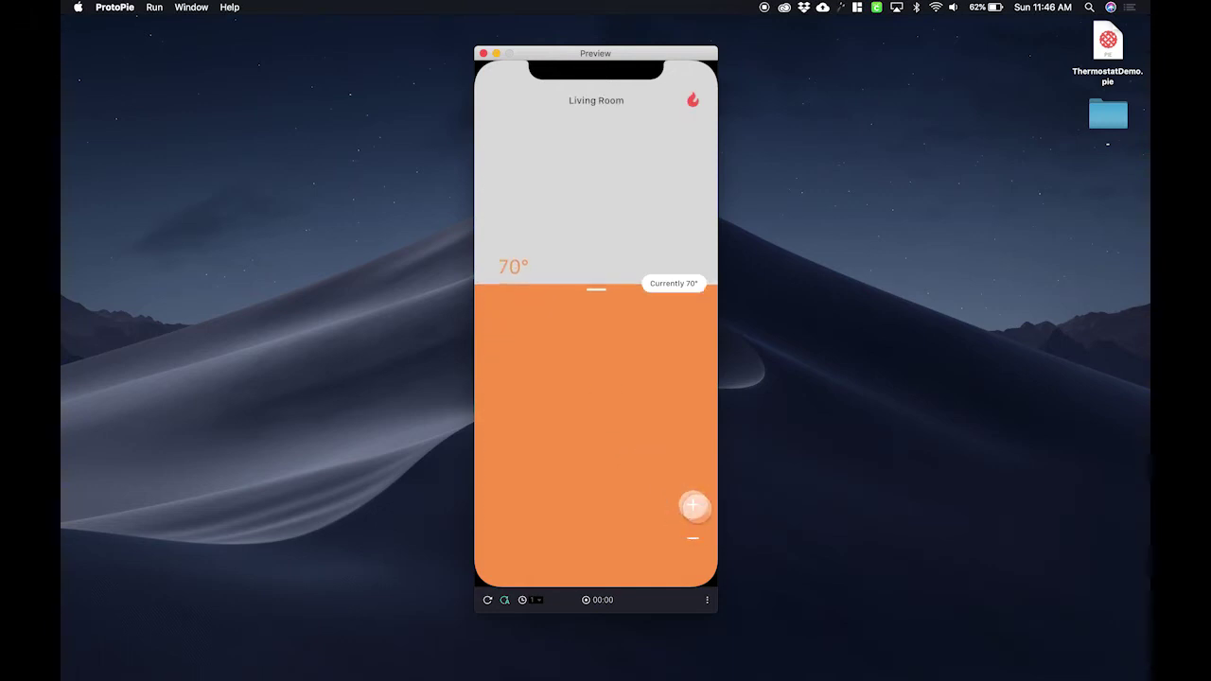
{"action": "left_click", "coordinate": [694, 507]}
{"action": "left_click", "coordinate": [696, 508]}
{"action": "left_click", "coordinate": [695, 508]}
{"action": "left_click", "coordinate": [696, 508]}
{"action": "left_click", "coordinate": [694, 538]}
{"action": "left_click", "coordinate": [694, 539]}
{"action": "left_click", "coordinate": [694, 538]}
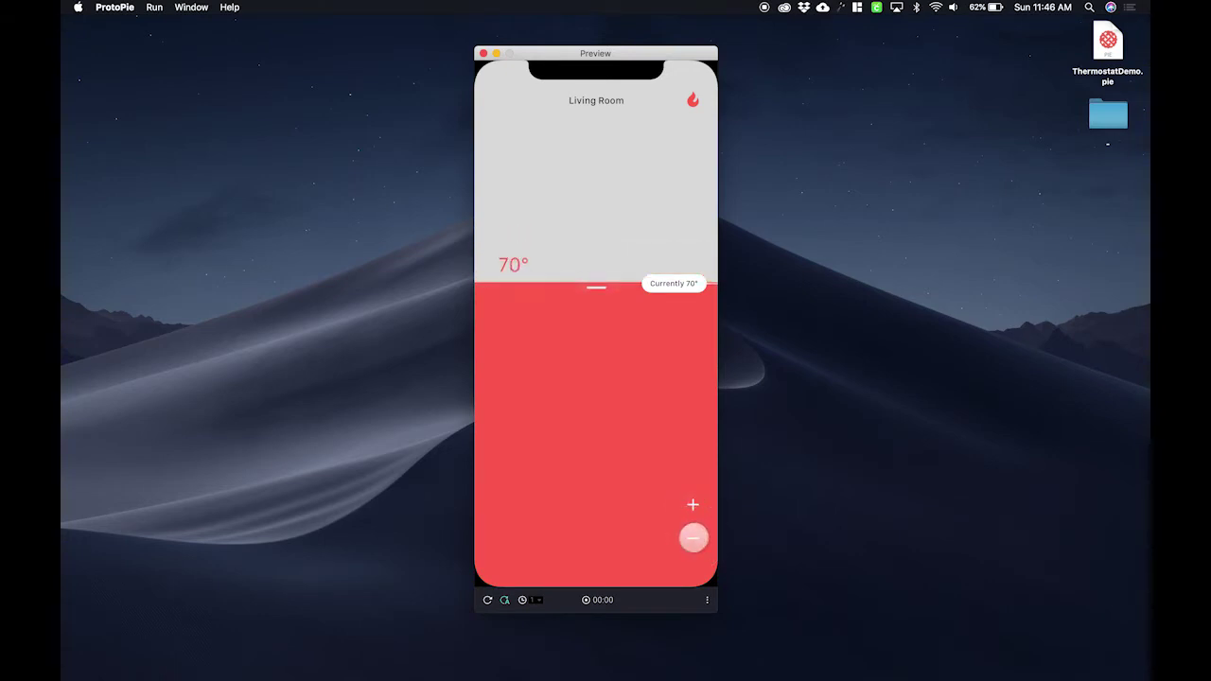
{"action": "left_click", "coordinate": [694, 539]}
{"action": "left_click", "coordinate": [694, 539]}
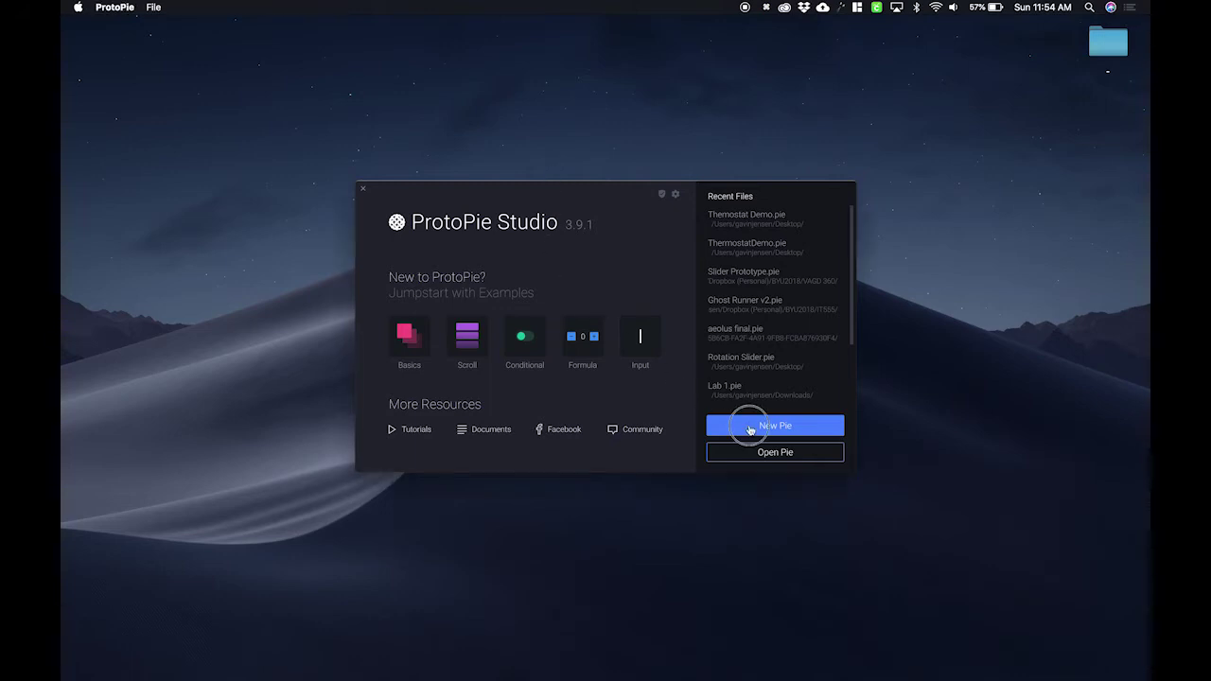
Step: Create a new pie and save it to the Desktop as Themostat Demo
{"action": "left_click", "coordinate": [751, 427]}
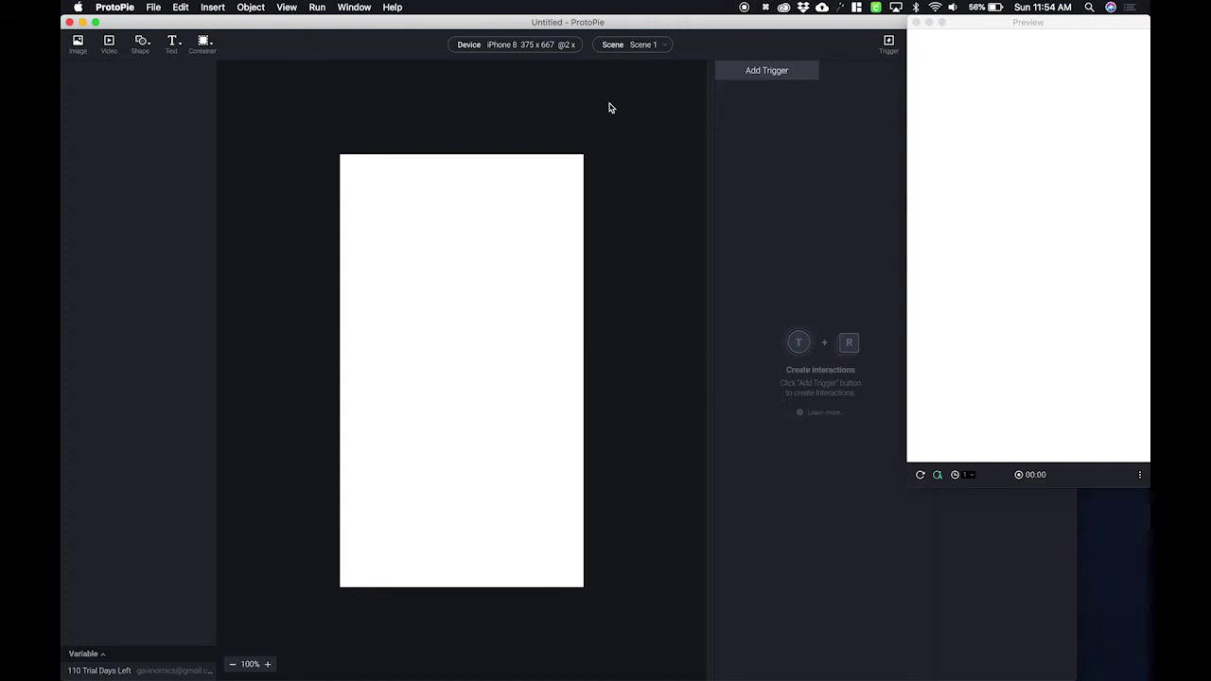
{"action": "key", "text": "super+s"}
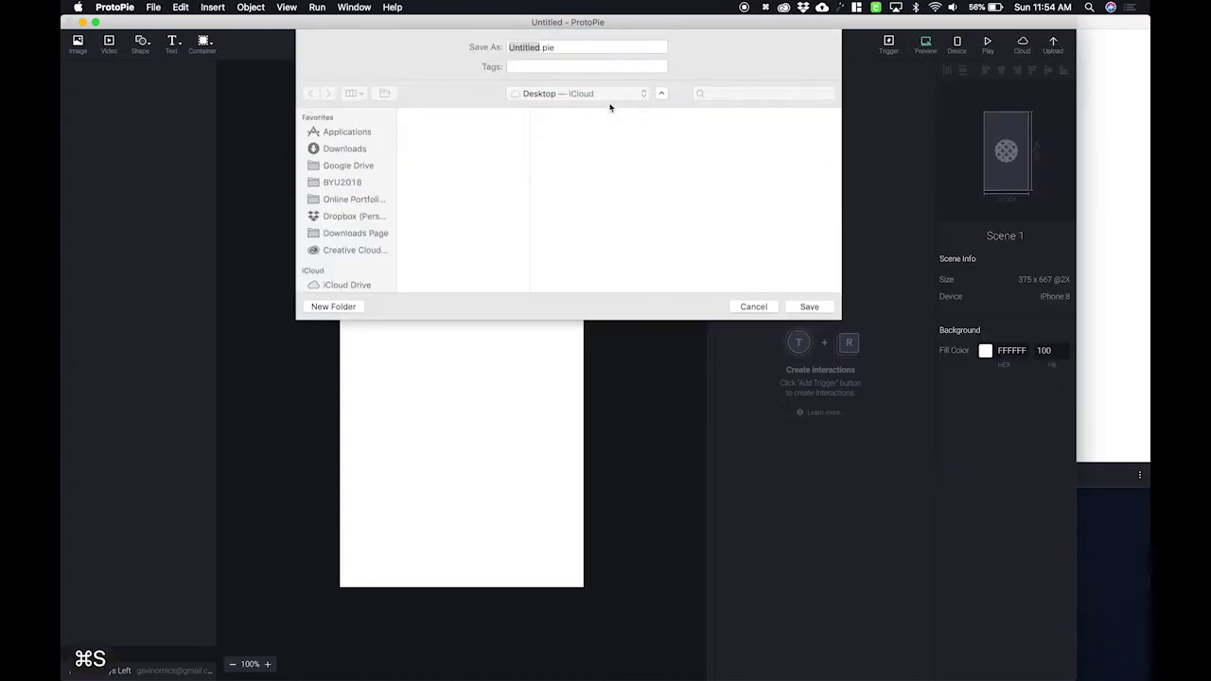
{"action": "type", "text": "Themos"}
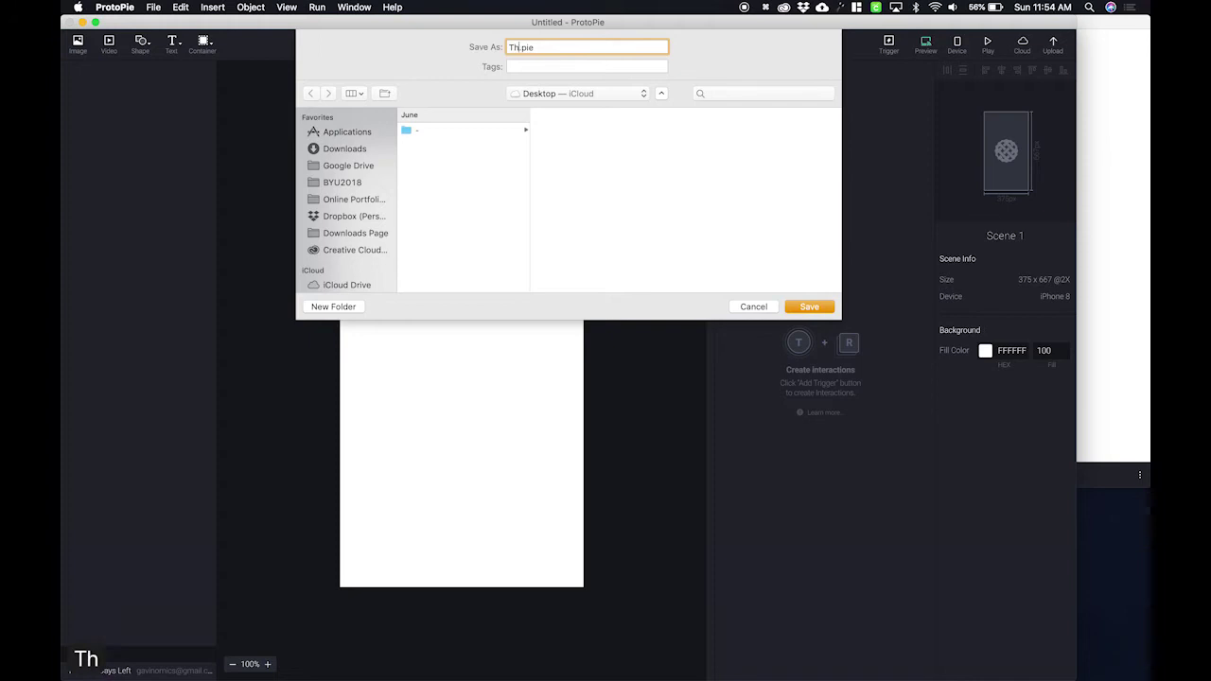
{"action": "type", "text": "tat Dem"}
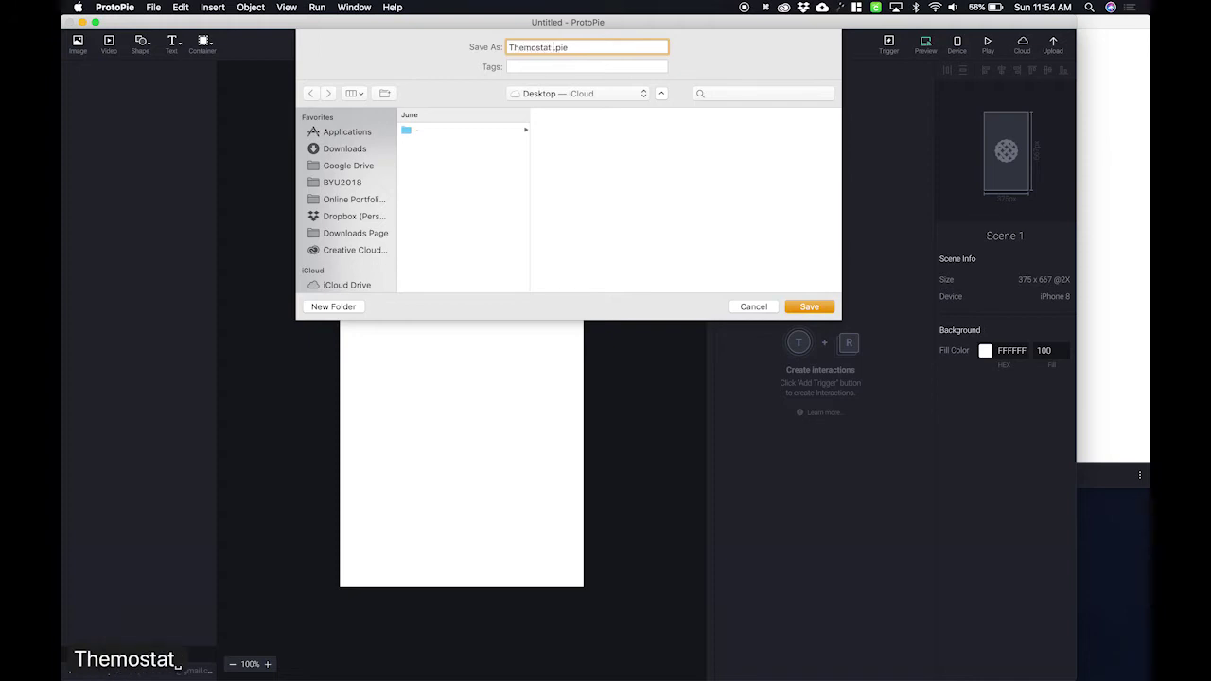
{"action": "type", "text": "o"}
{"action": "key", "text": "Return"}
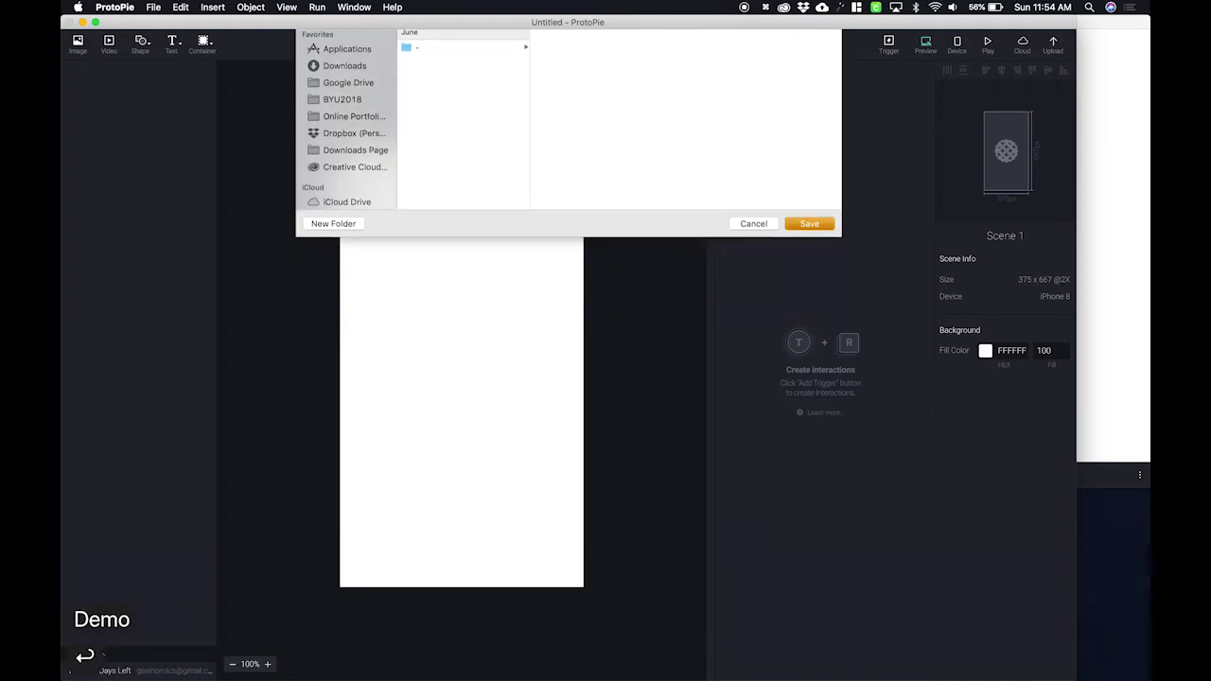
{"action": "left_click", "coordinate": [491, 48]}
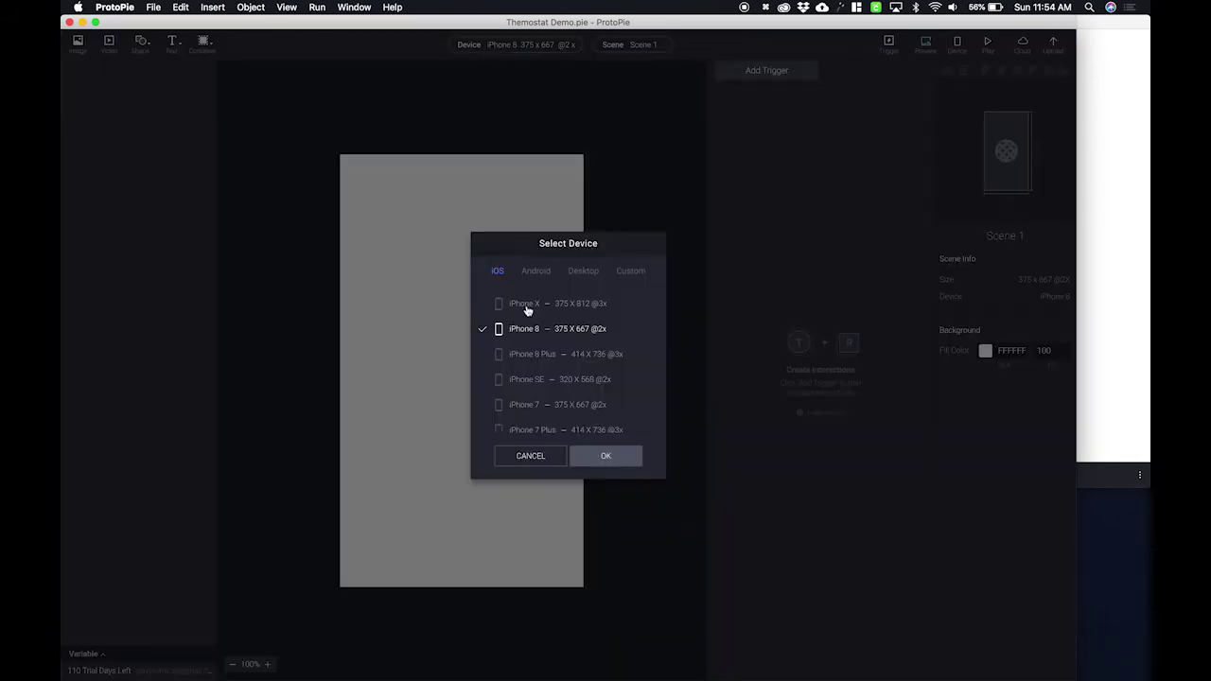
{"action": "left_click", "coordinate": [526, 311]}
{"action": "left_click", "coordinate": [607, 459]}
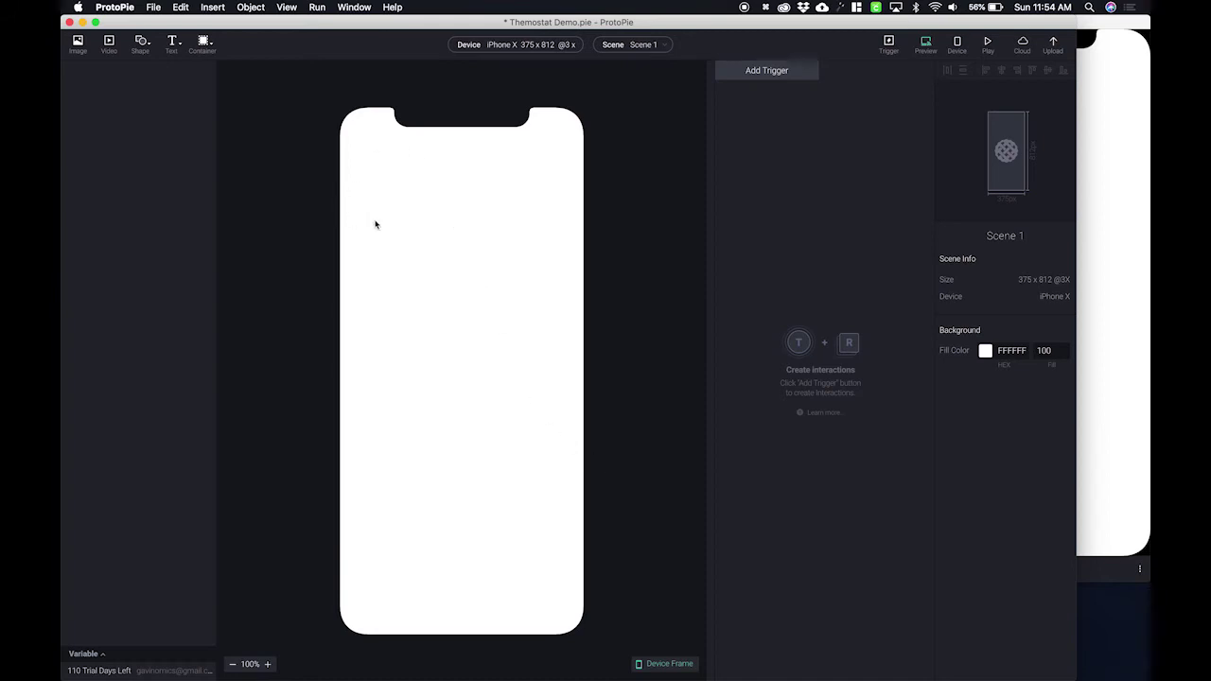
Step: Insert a rectangle, rename it AppBkg and enlarge it to cover the whole screen at 375 x 812
{"action": "left_click", "coordinate": [144, 47]}
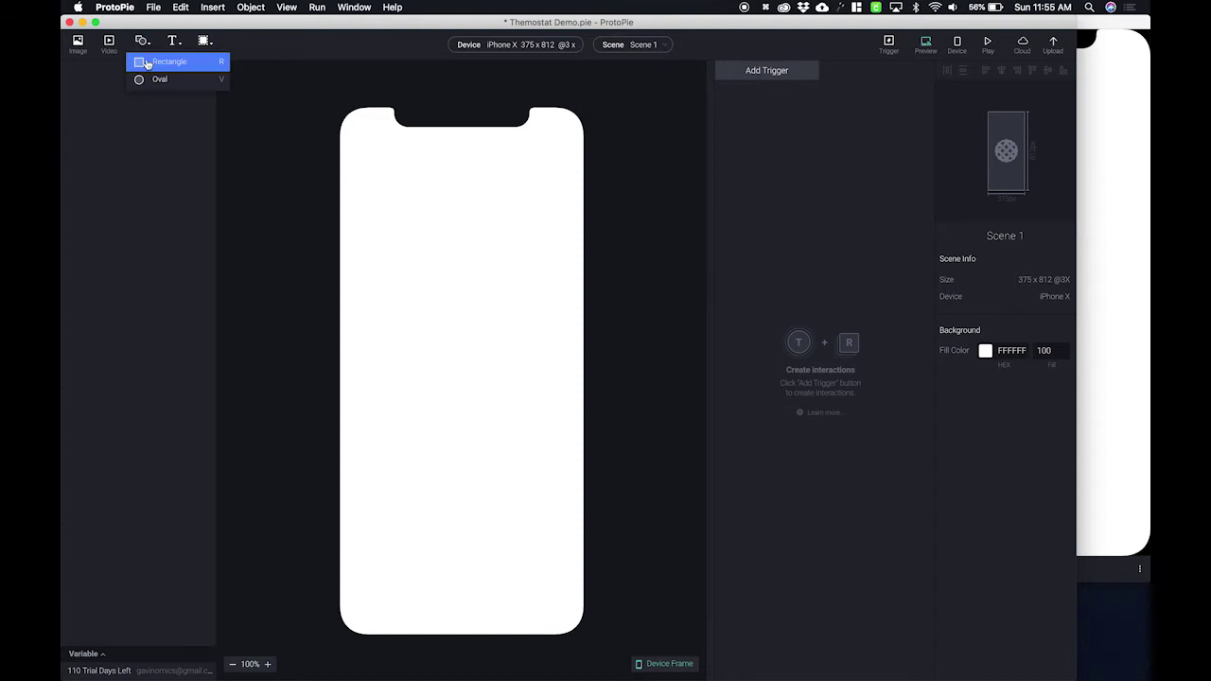
{"action": "left_click", "coordinate": [167, 66]}
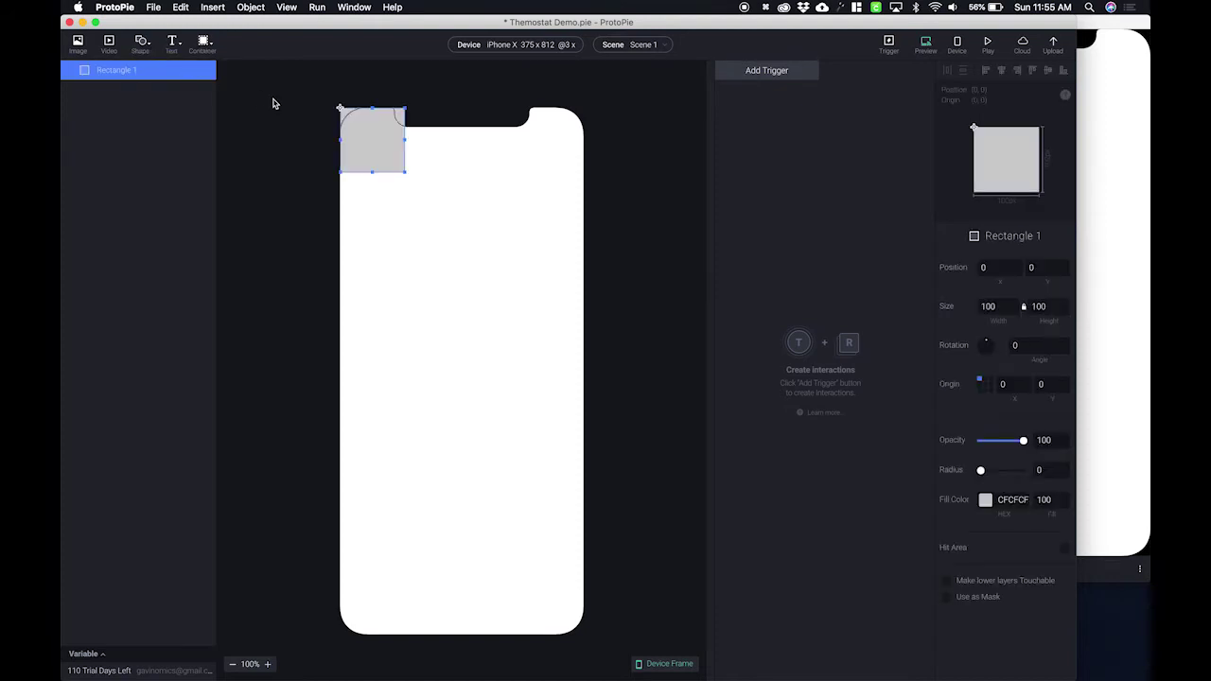
{"action": "double_click", "coordinate": [128, 70]}
{"action": "type", "text": "AppBkg"}
{"action": "key", "text": "Return"}
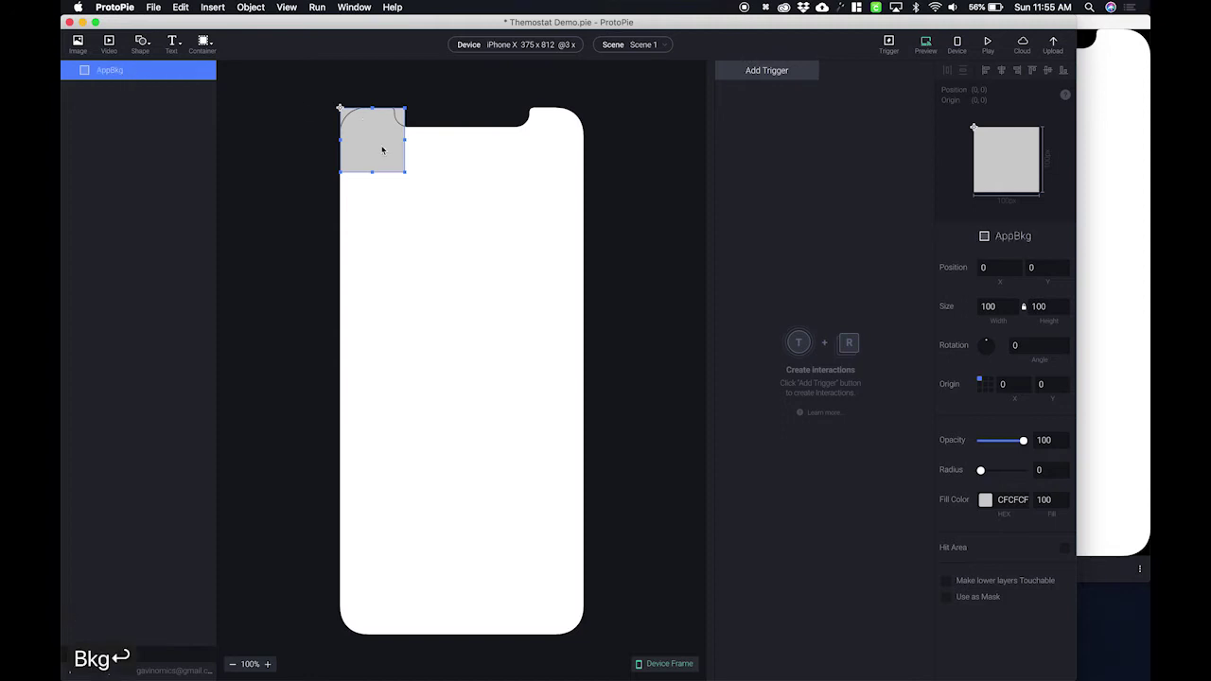
{"action": "left_click_drag", "start_coordinate": [405, 172], "coordinate": [587, 644]}
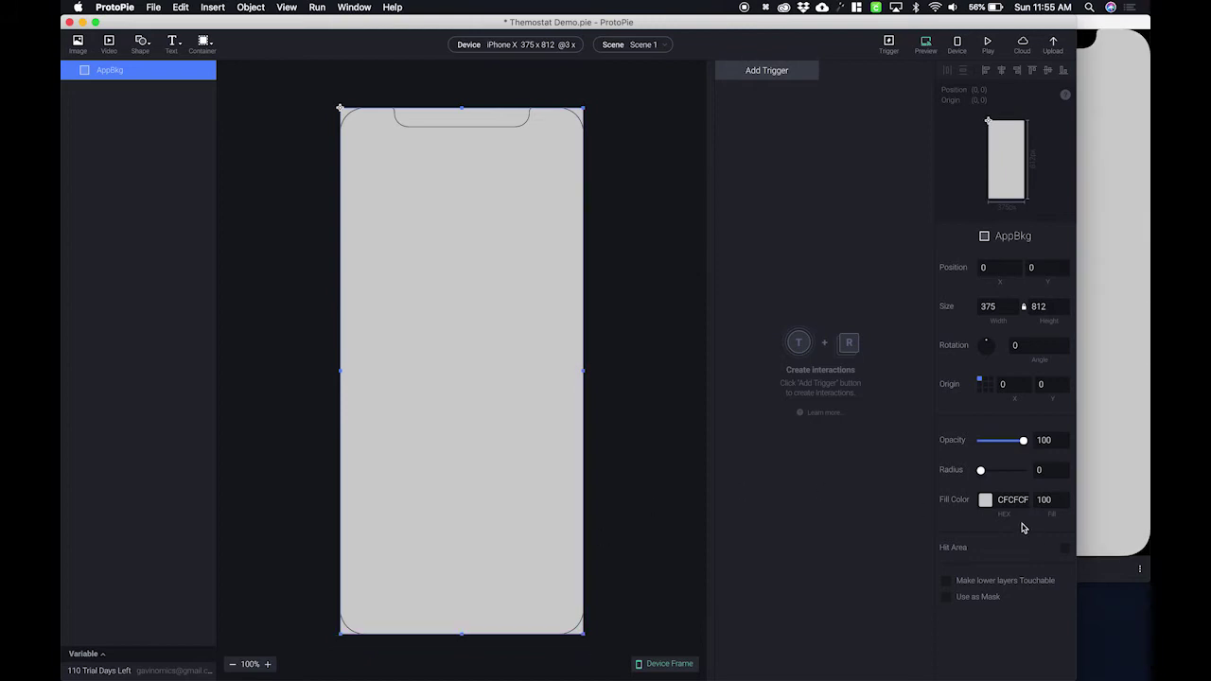
Step: Try to set AppBkg's fill colour to hex EEEEEE, and lock the layer
{"action": "left_click", "coordinate": [985, 500]}
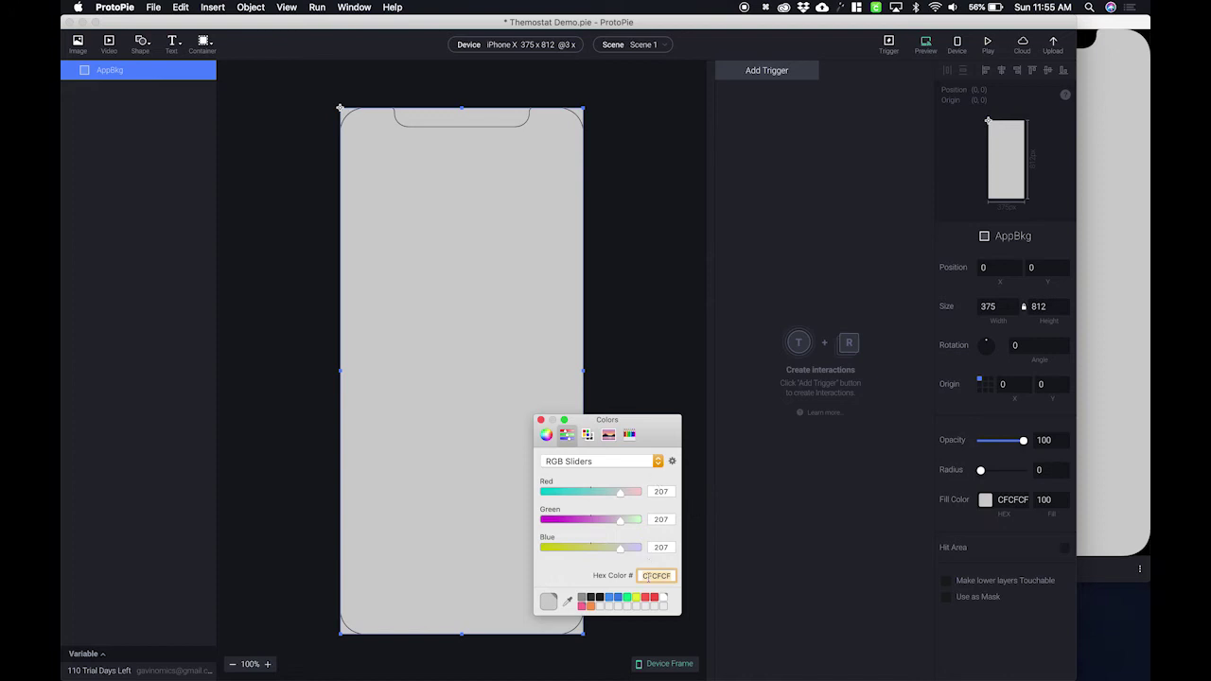
{"action": "type", "text": "eeeeee"}
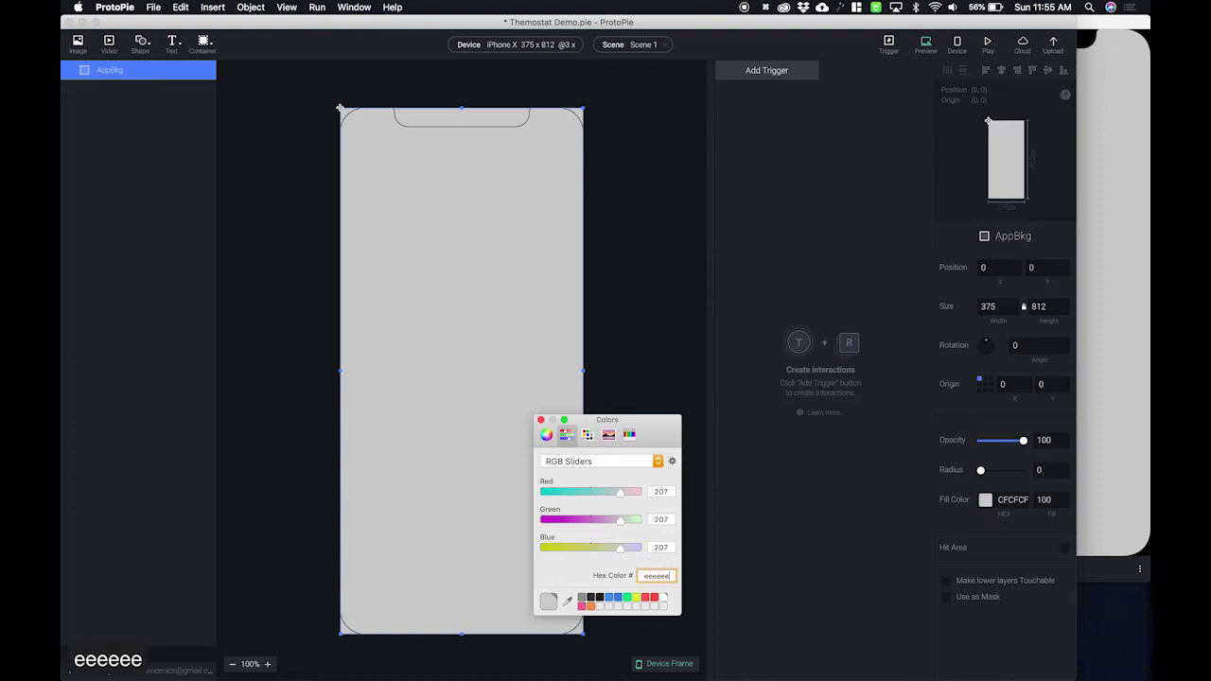
{"action": "key", "text": "Return"}
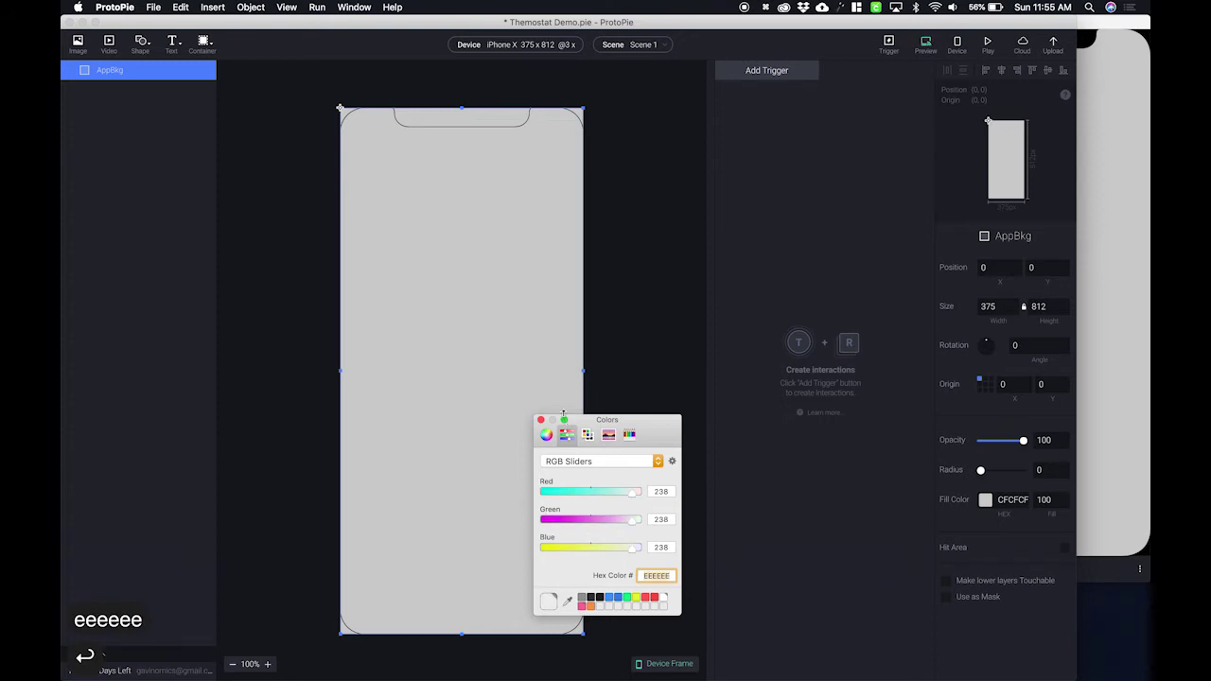
{"action": "left_click", "coordinate": [541, 419]}
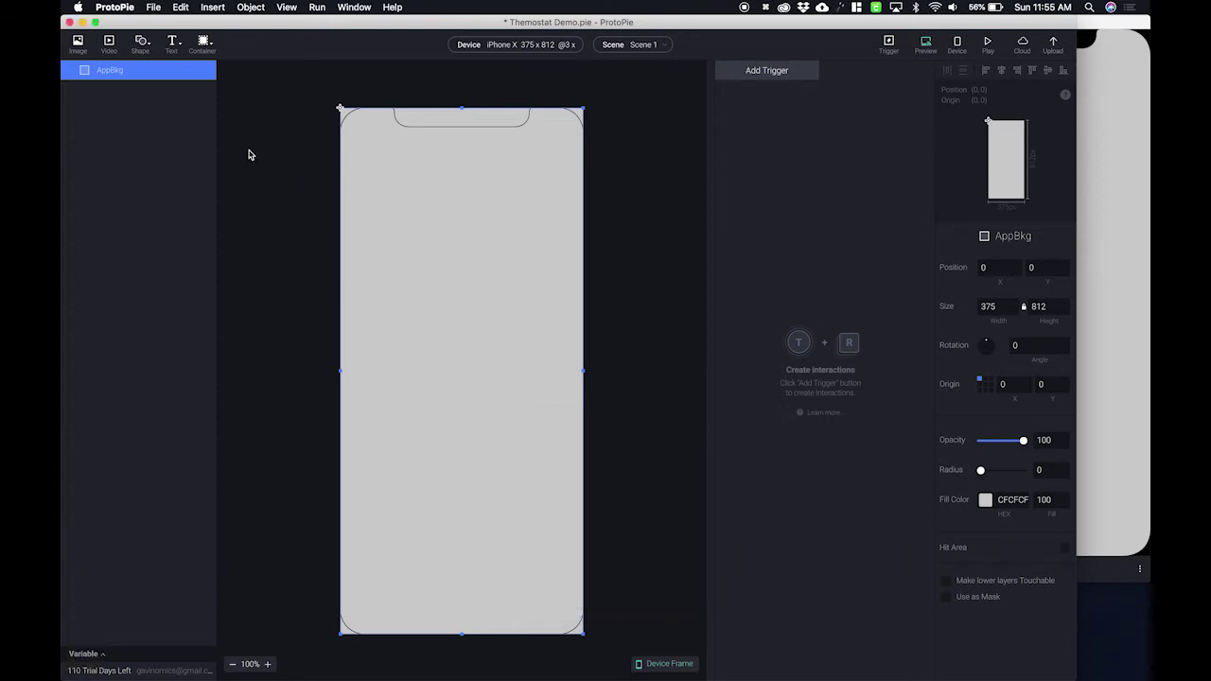
{"action": "left_click", "coordinate": [194, 73]}
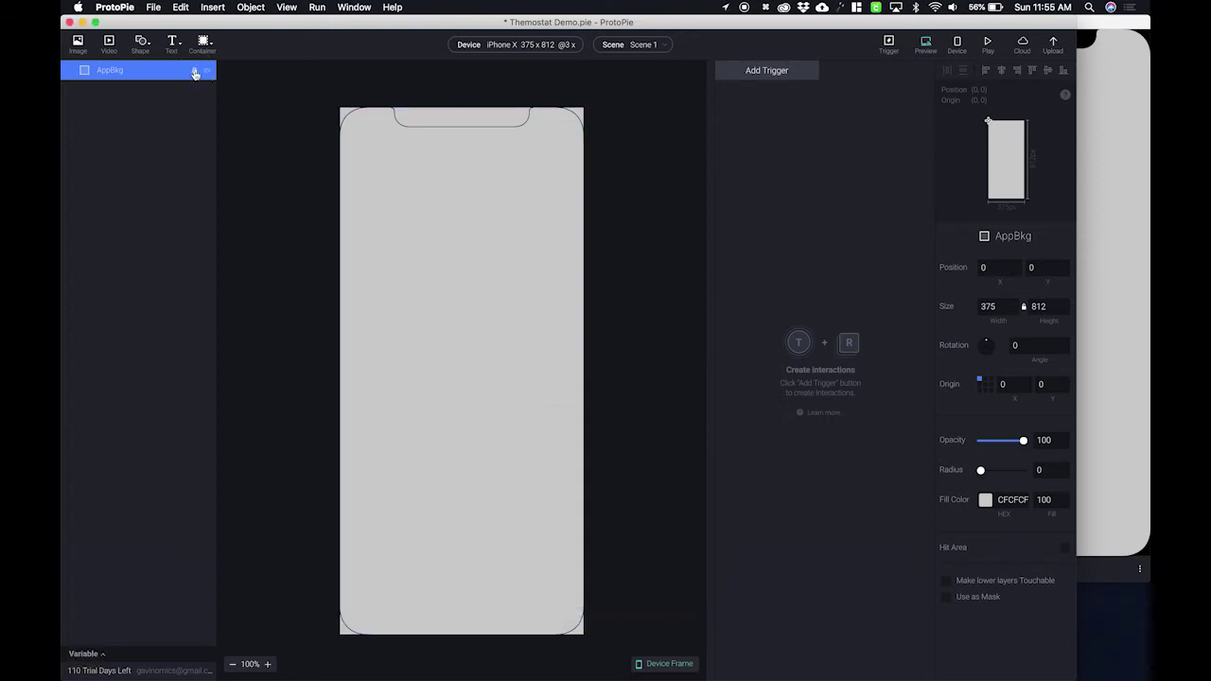
Step: Add a second rectangle of 375 x 812 and move it down to about Y 159
{"action": "left_click", "coordinate": [143, 44]}
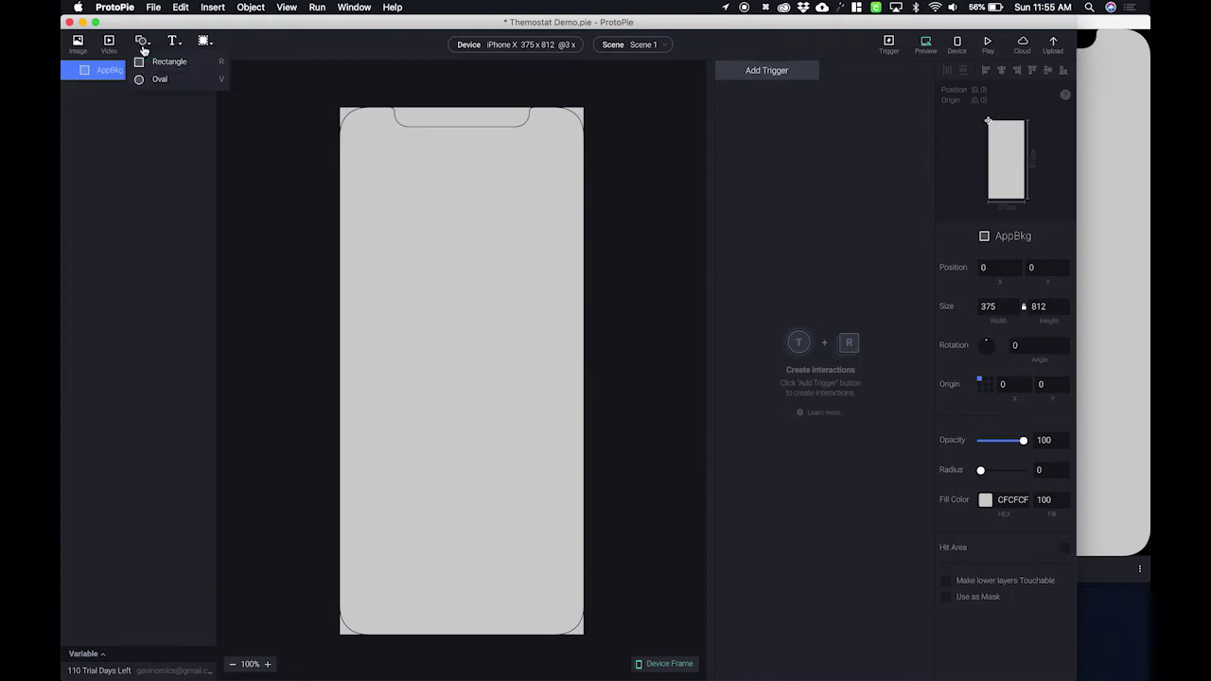
{"action": "left_click", "coordinate": [157, 62]}
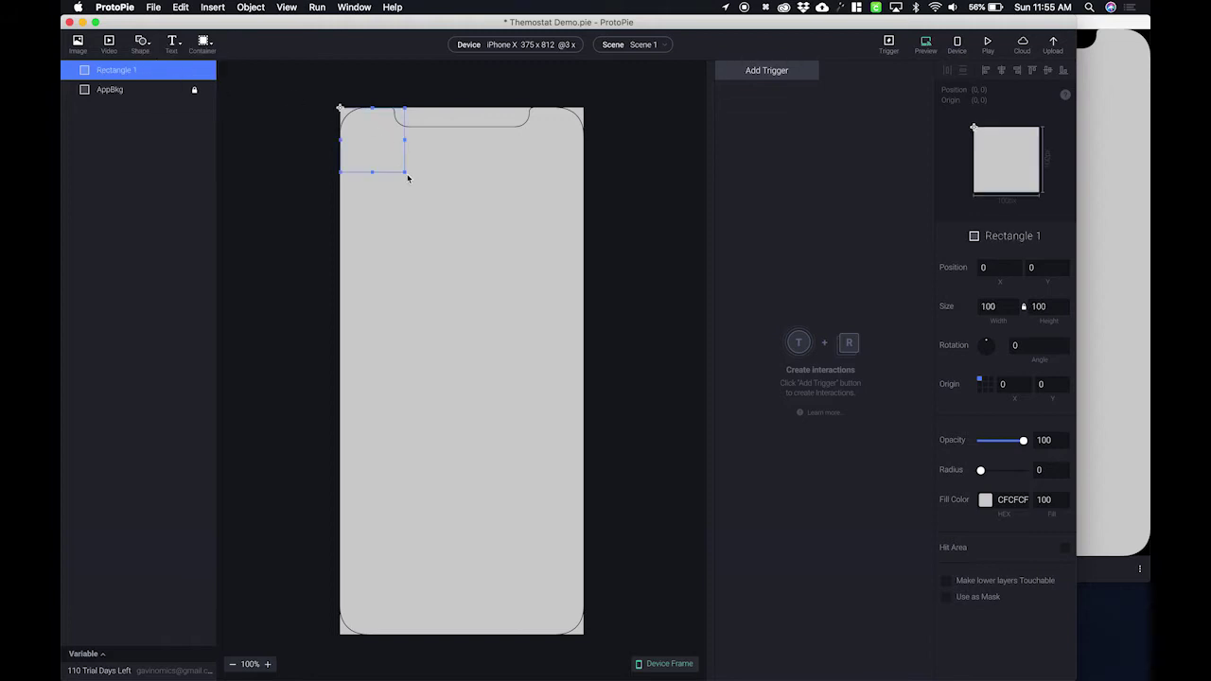
{"action": "left_click_drag", "start_coordinate": [404, 172], "coordinate": [584, 636]}
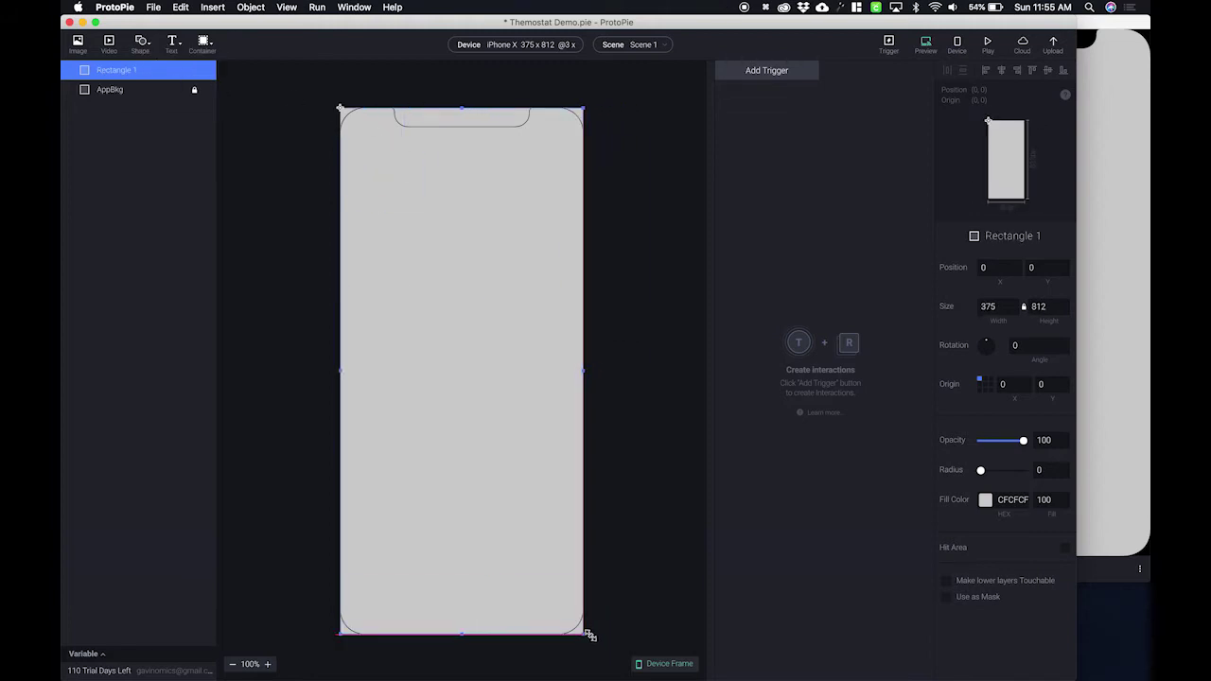
{"action": "left_click_drag", "start_coordinate": [464, 296], "coordinate": [459, 363]}
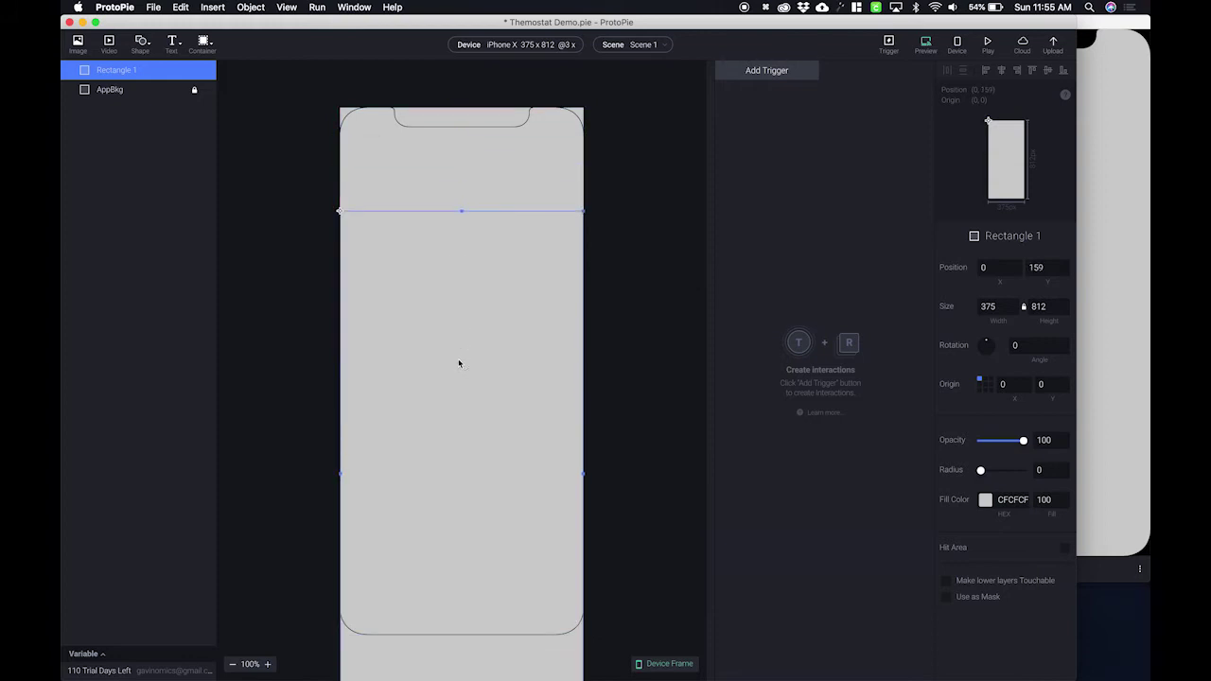
Step: Unlock the AppBkg layer and set its fill colour to hex EEEEEE
{"action": "left_click", "coordinate": [195, 91]}
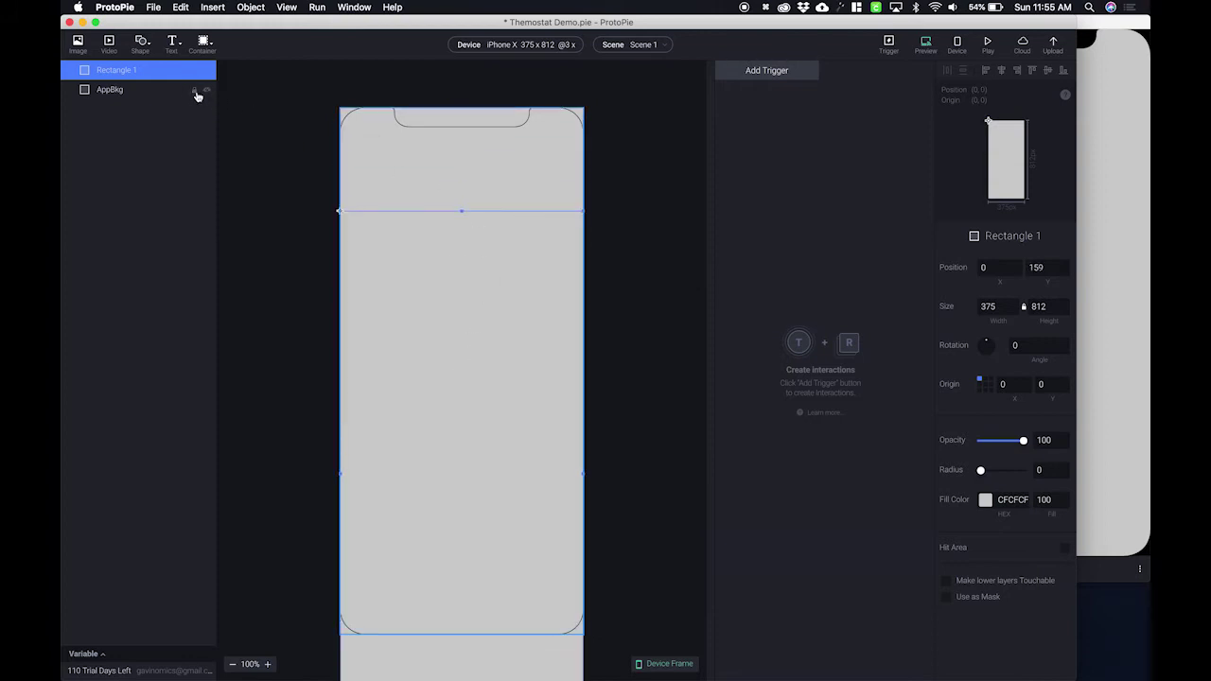
{"action": "left_click", "coordinate": [149, 89]}
{"action": "left_click", "coordinate": [417, 173]}
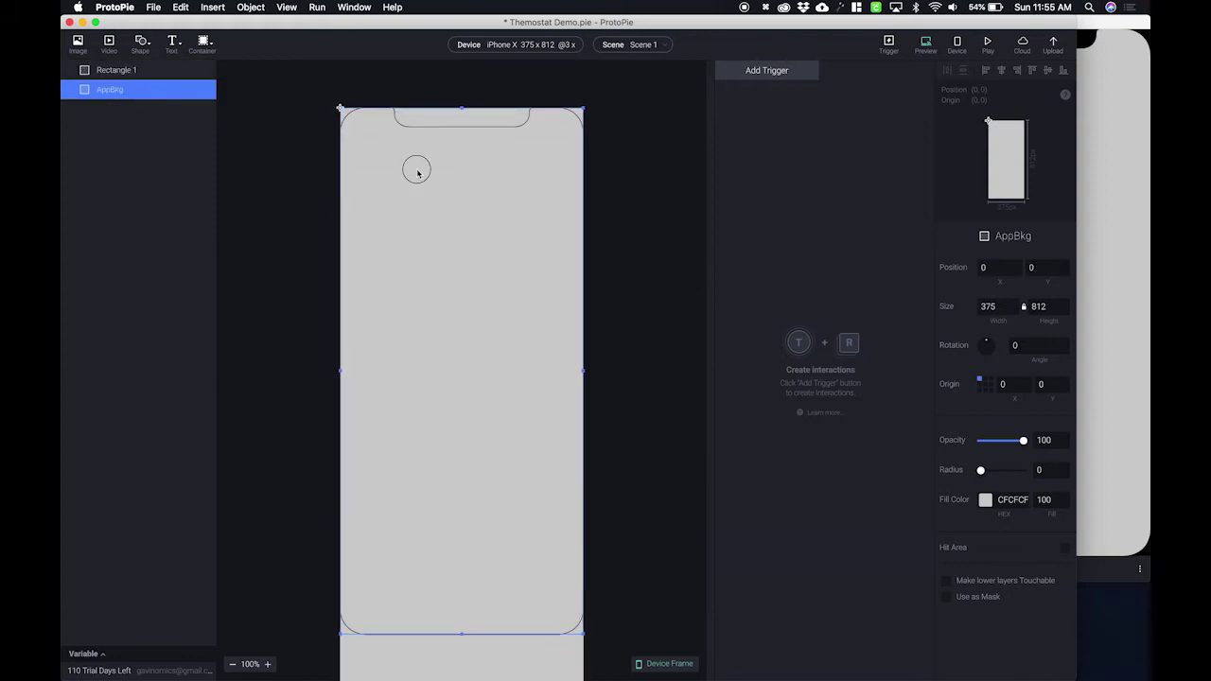
{"action": "left_click", "coordinate": [985, 501]}
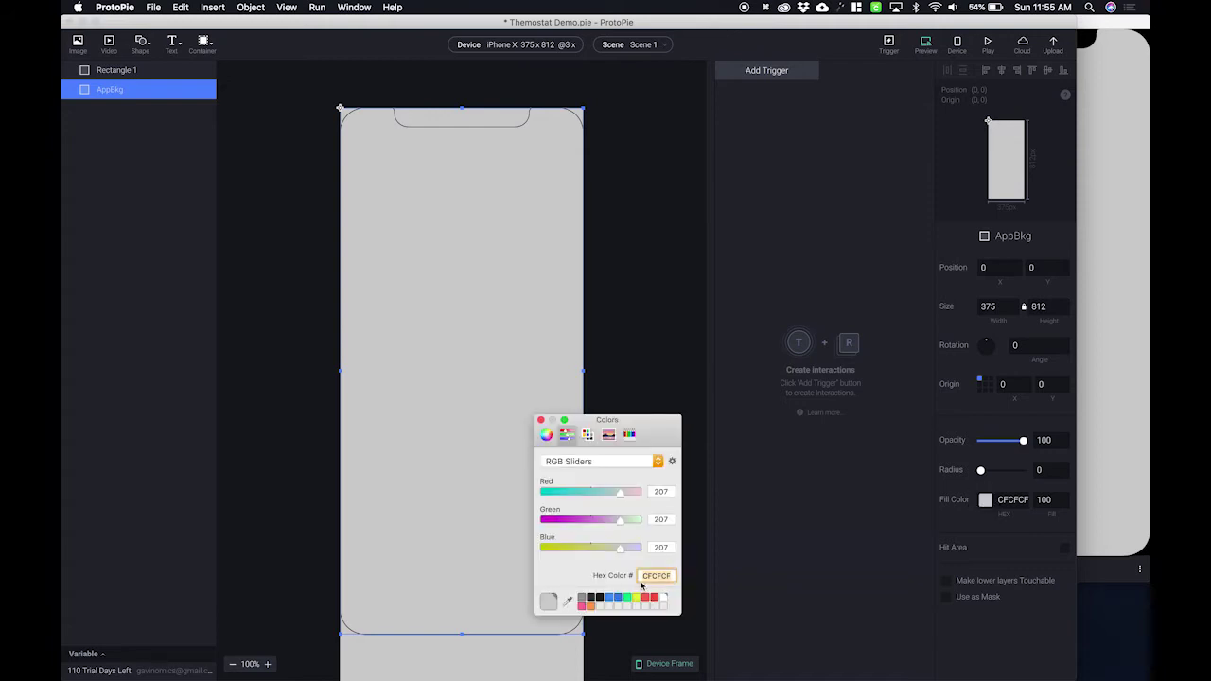
{"action": "type", "text": "eeeeee"}
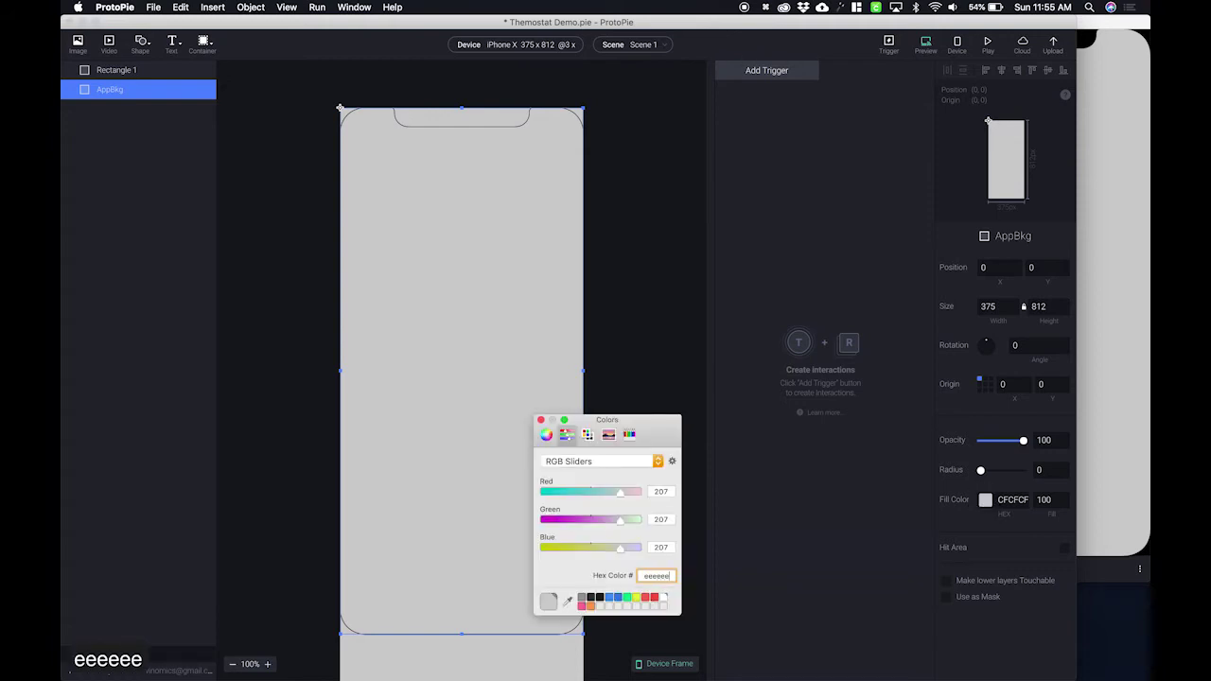
{"action": "key", "text": "Return"}
{"action": "left_click", "coordinate": [541, 420]}
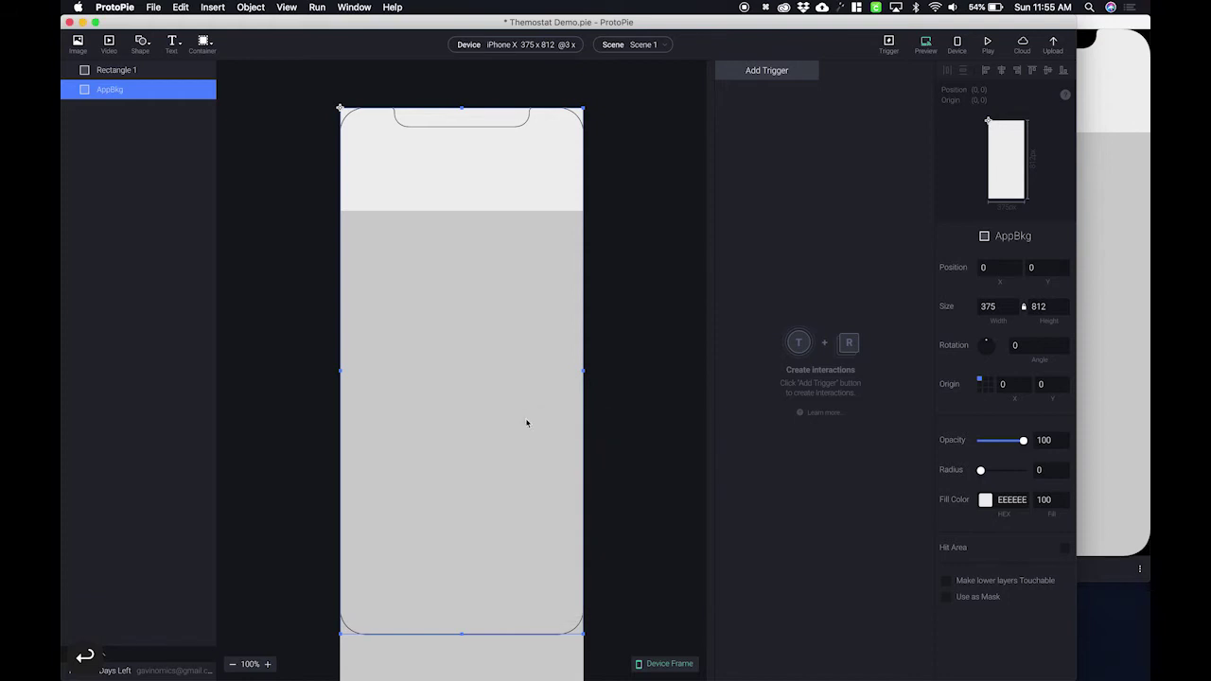
{"action": "key", "text": "Escape"}
Step: Rename the second rectangle, the one covering the lower part of the screen, as Slider
{"action": "left_click", "coordinate": [544, 268]}
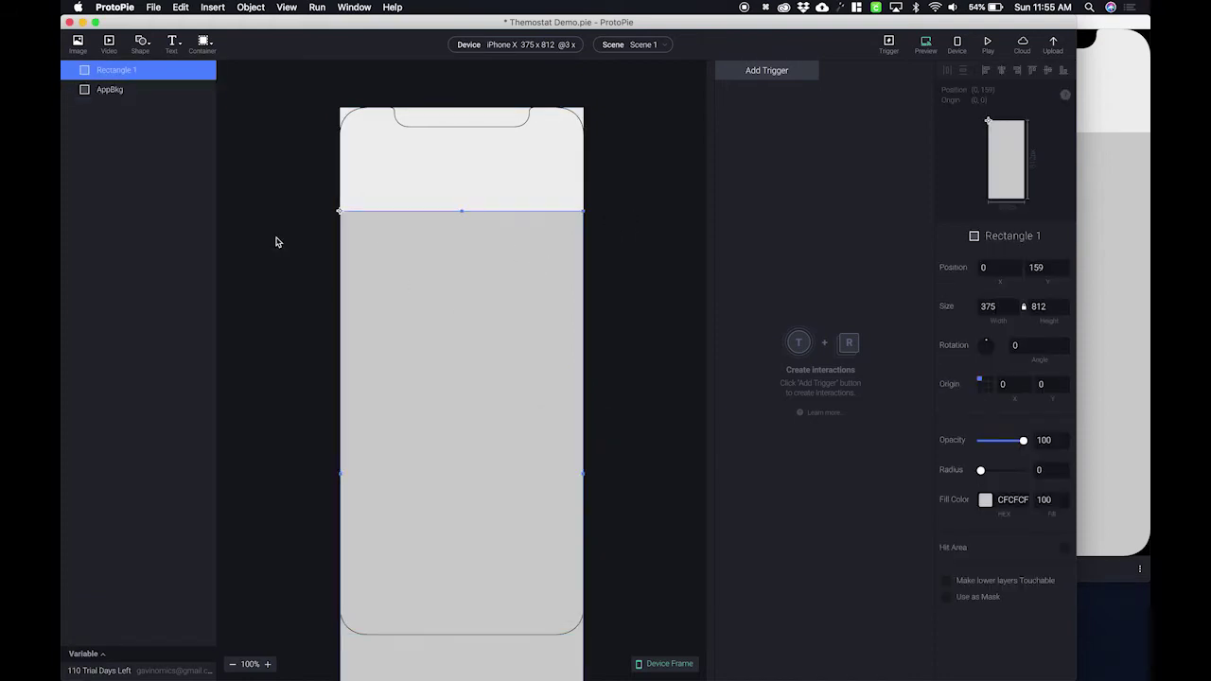
{"action": "double_click", "coordinate": [126, 70]}
{"action": "type", "text": "S"}
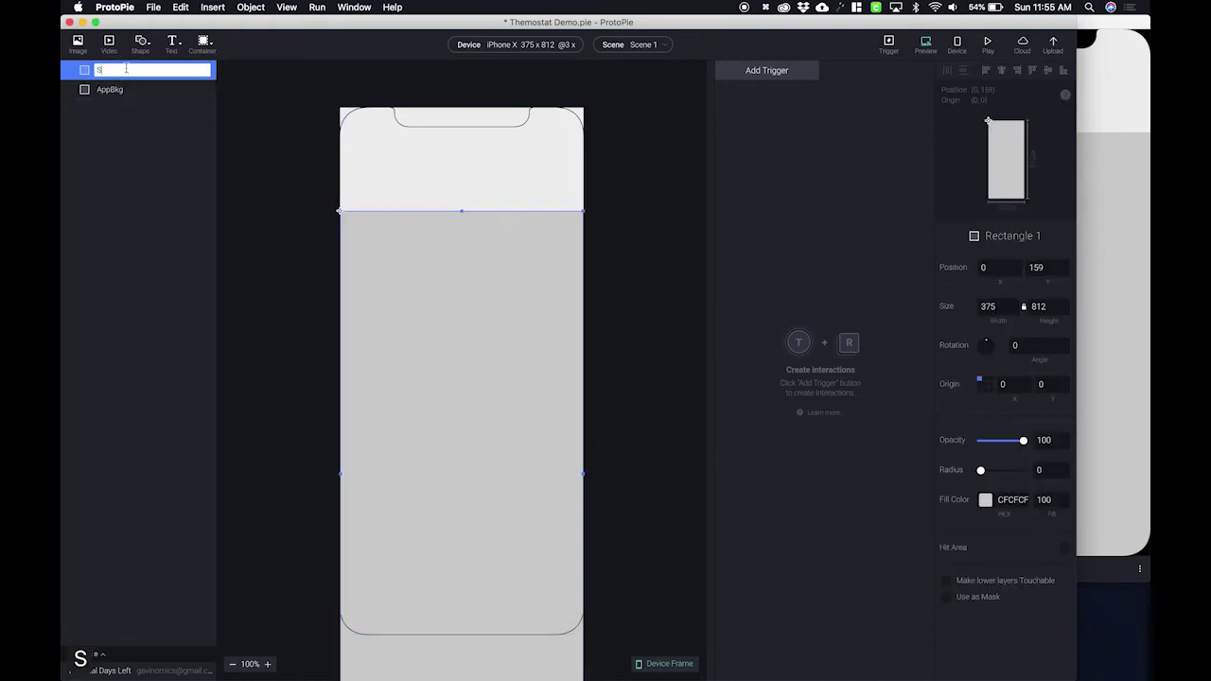
{"action": "type", "text": "lider"}
{"action": "key", "text": "Return"}
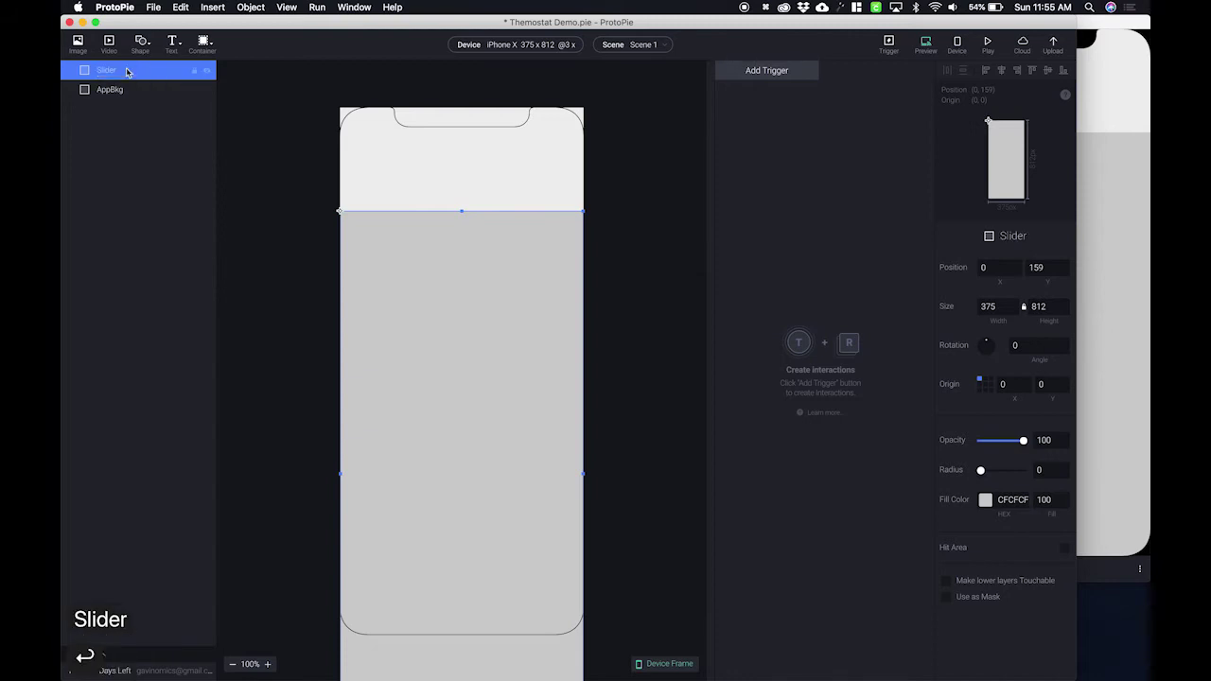
Step: Add a container and enlarge it from the top-left corner to cover the whole 375 x 812 screen
{"action": "left_click", "coordinate": [204, 41]}
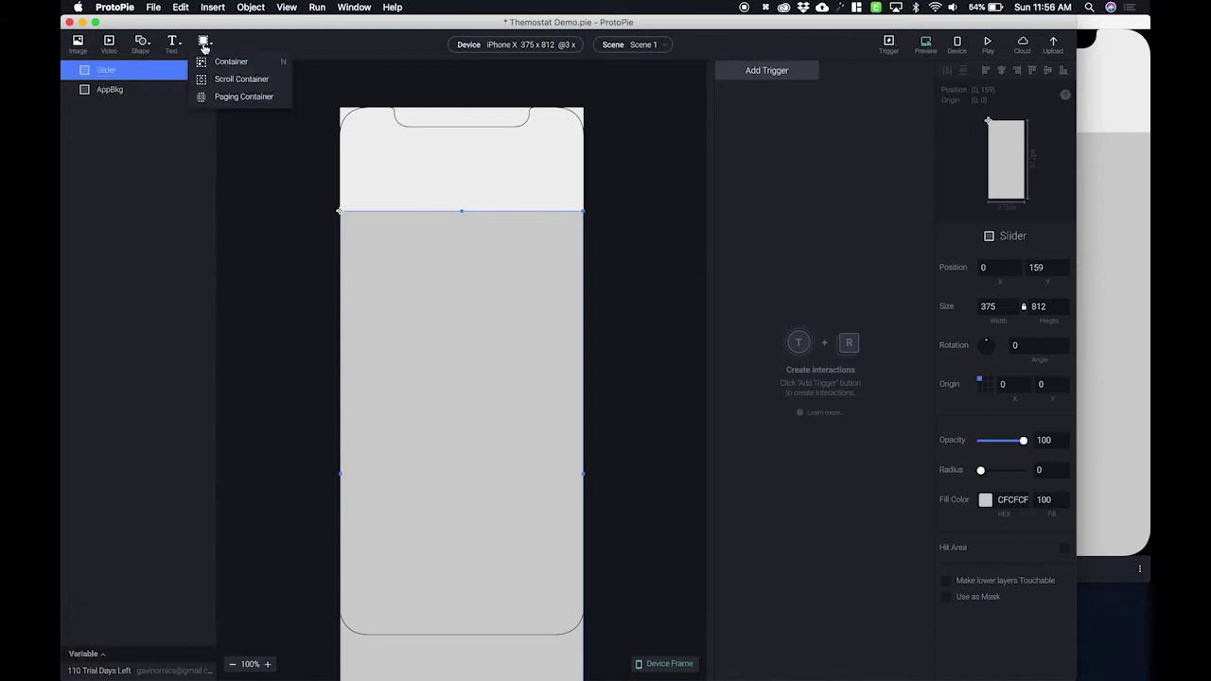
{"action": "left_click", "coordinate": [228, 63]}
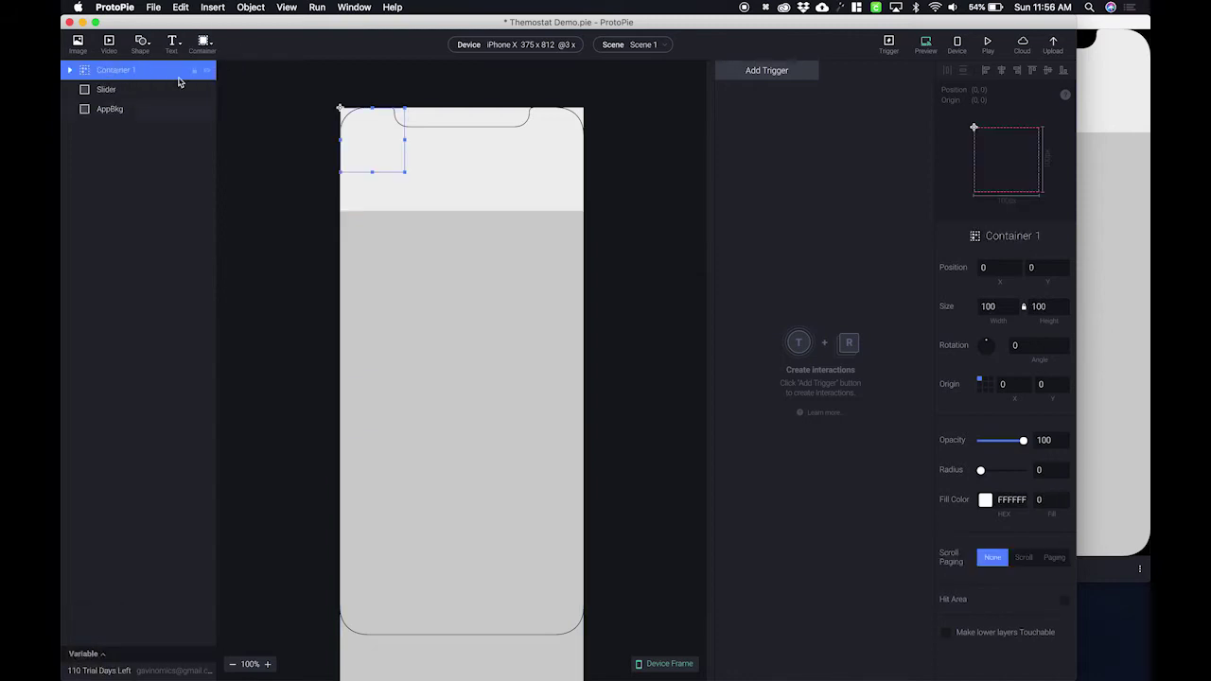
{"action": "left_click_drag", "start_coordinate": [403, 171], "coordinate": [584, 644]}
{"action": "left_click", "coordinate": [620, 589]}
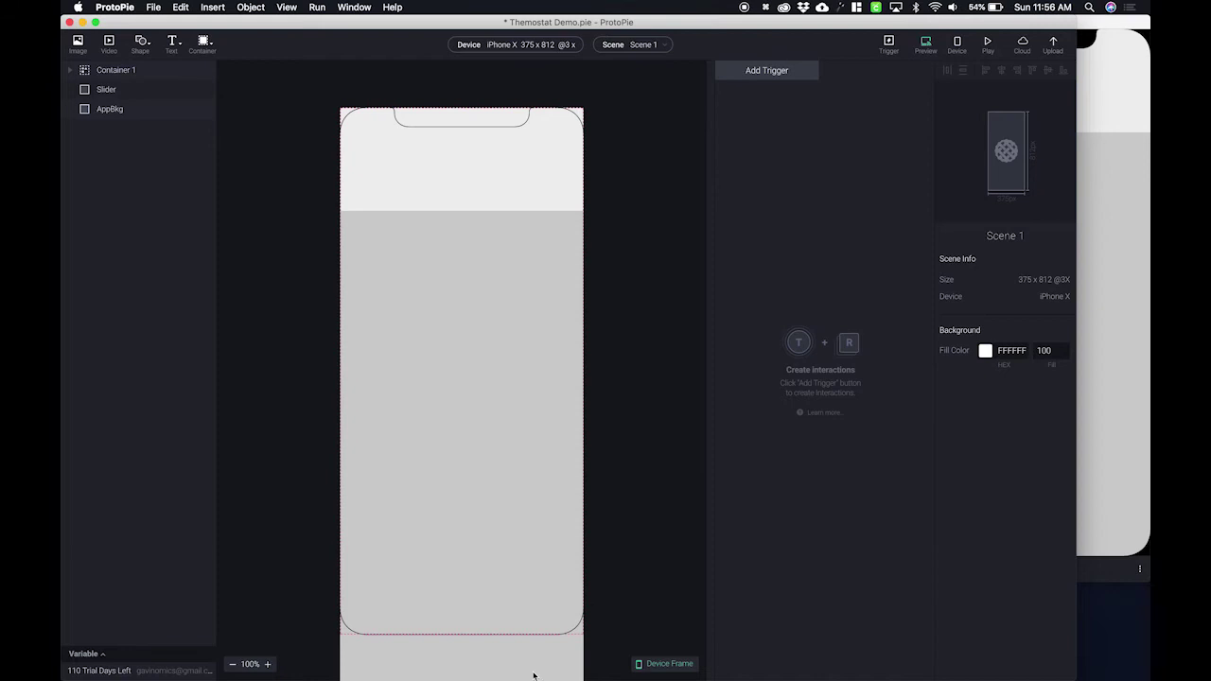
Step: Nest the Slider layer inside the new container and rename the container as BoxSlider
{"action": "left_click_drag", "start_coordinate": [105, 90], "coordinate": [115, 72]}
{"action": "double_click", "coordinate": [108, 71]}
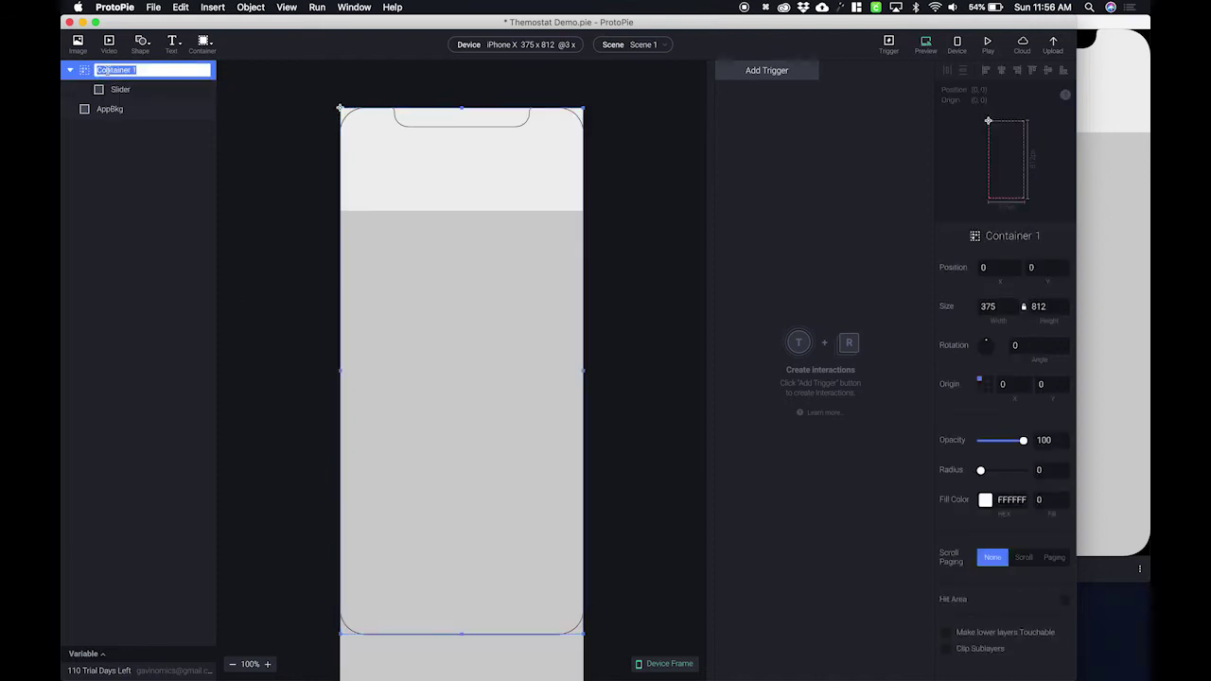
{"action": "type", "text": "Box"}
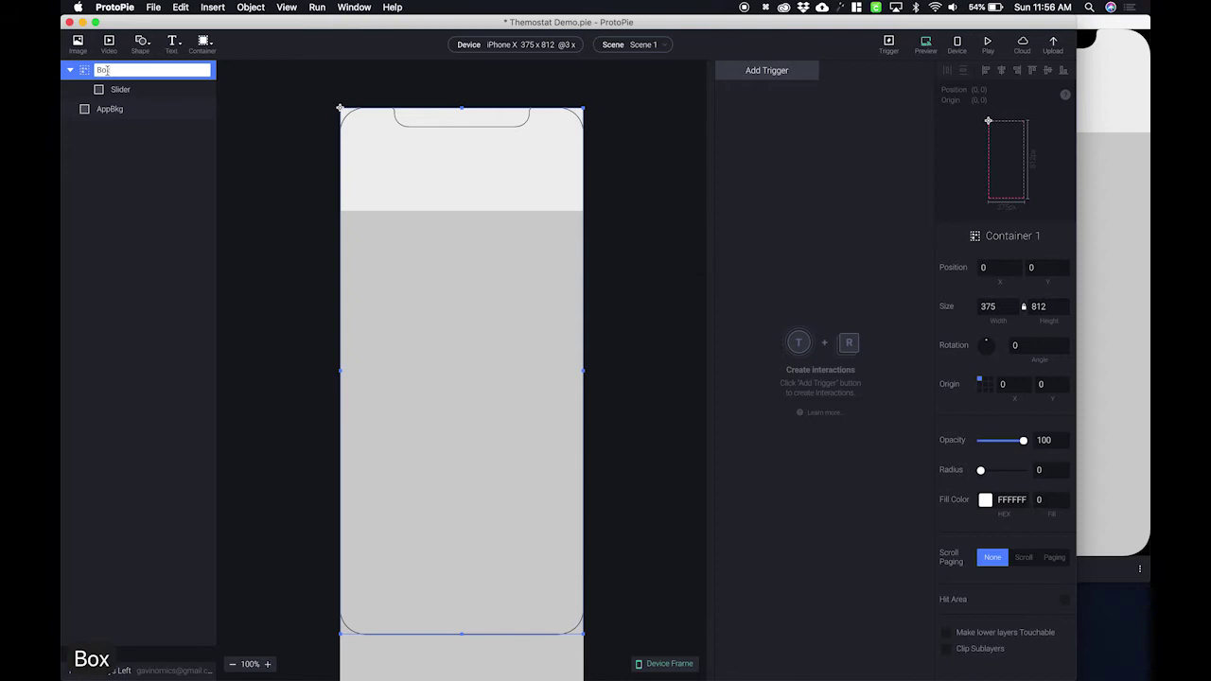
{"action": "type", "text": "Slider"}
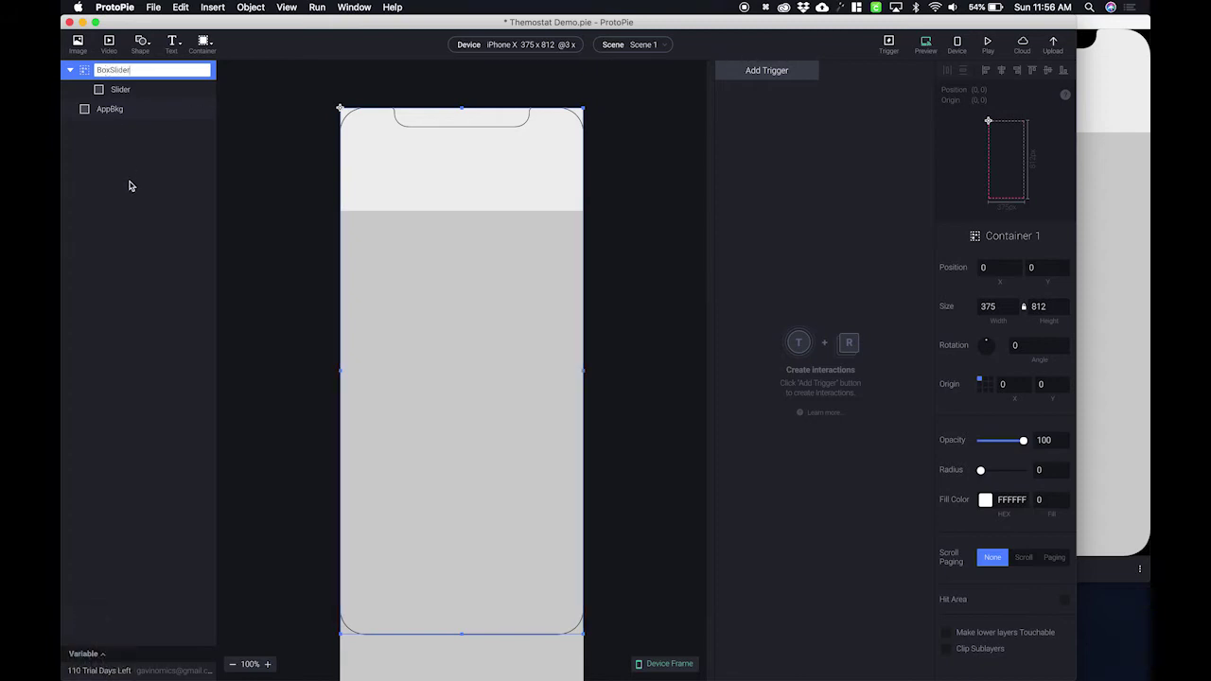
{"action": "key", "text": "Return"}
Step: Set the Slider rectangle's Y position within BoxSlider to 0
{"action": "left_click", "coordinate": [129, 92]}
{"action": "left_click", "coordinate": [1041, 267]}
{"action": "key", "text": "super+a"}
{"action": "type", "text": "0"}
{"action": "key", "text": "Tab"}
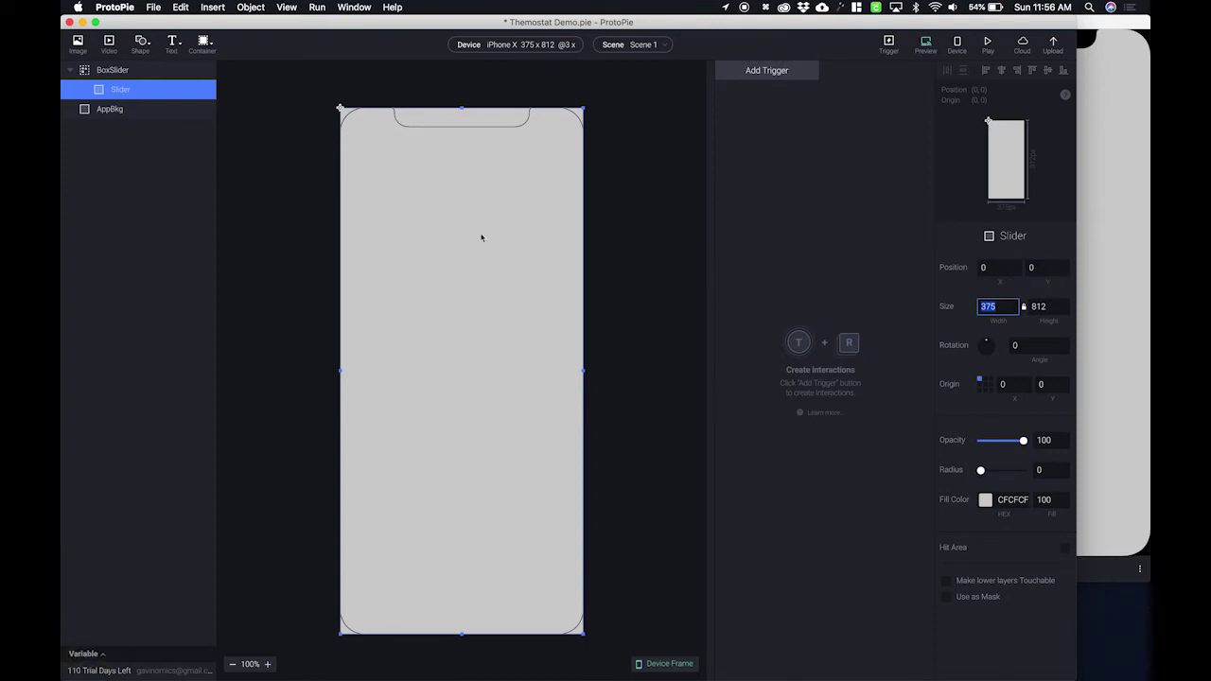
Step: Move the BoxSlider container down the screen and set its Y position to 340
{"action": "left_click", "coordinate": [133, 72]}
{"action": "left_click_drag", "start_coordinate": [465, 174], "coordinate": [462, 397]}
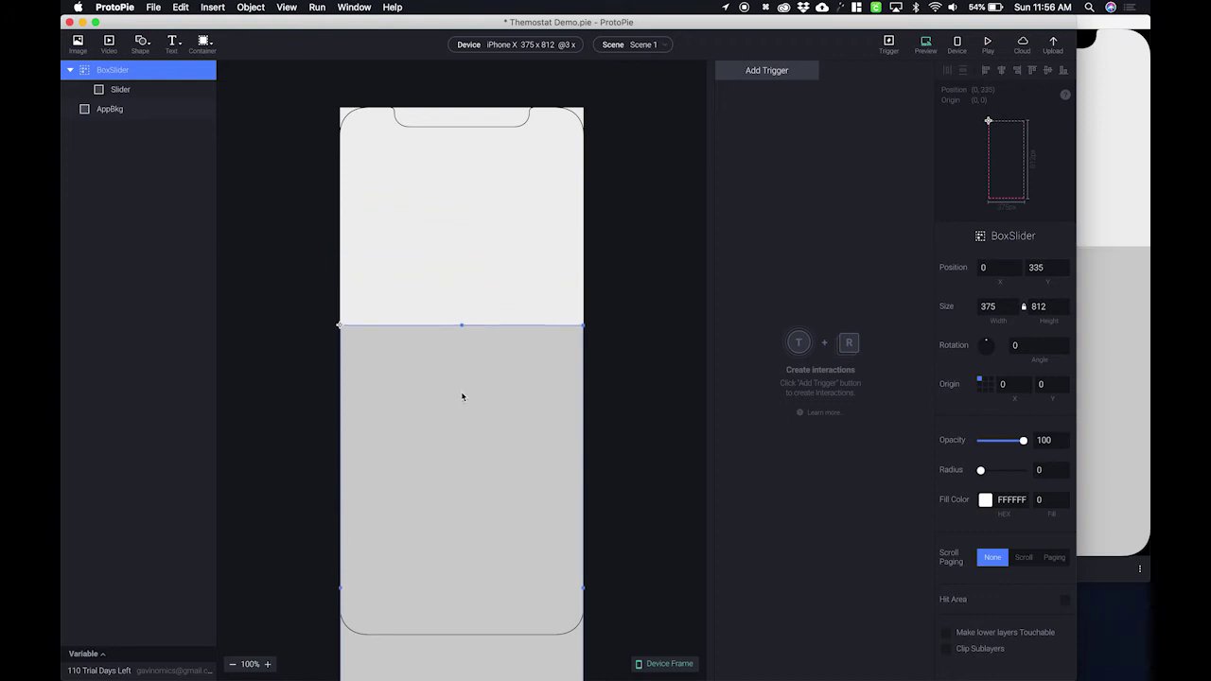
{"action": "left_click", "coordinate": [1041, 267]}
{"action": "type", "text": "3"}
{"action": "key", "text": "BackSpace"}
{"action": "type", "text": "340"}
{"action": "key", "text": "Return"}
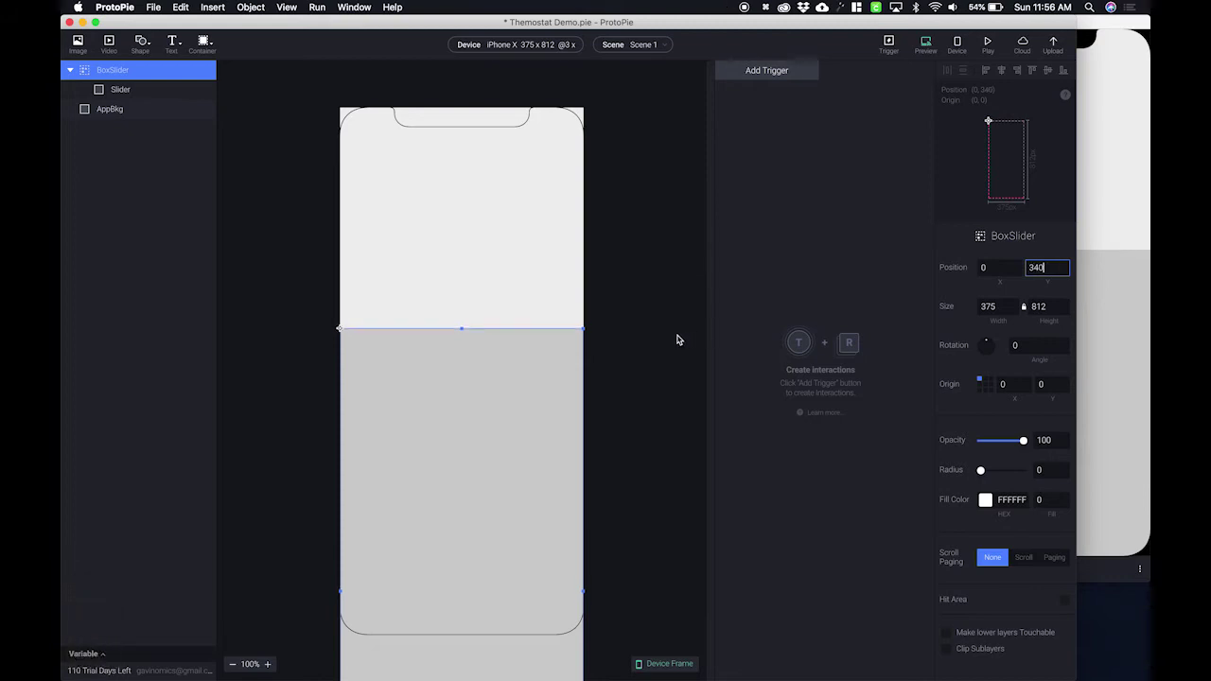
Step: Fill the Slider rectangle with the saved orange colour, hex FB9B50
{"action": "left_click", "coordinate": [138, 92]}
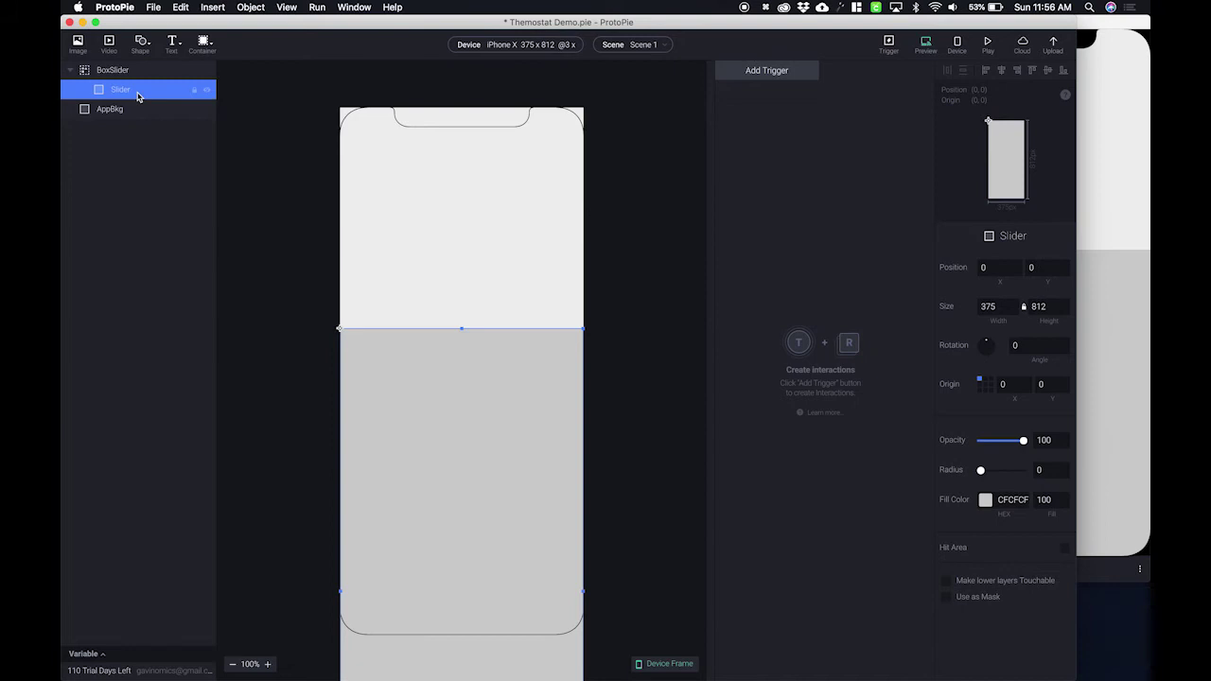
{"action": "left_click", "coordinate": [986, 501]}
{"action": "left_click", "coordinate": [591, 608]}
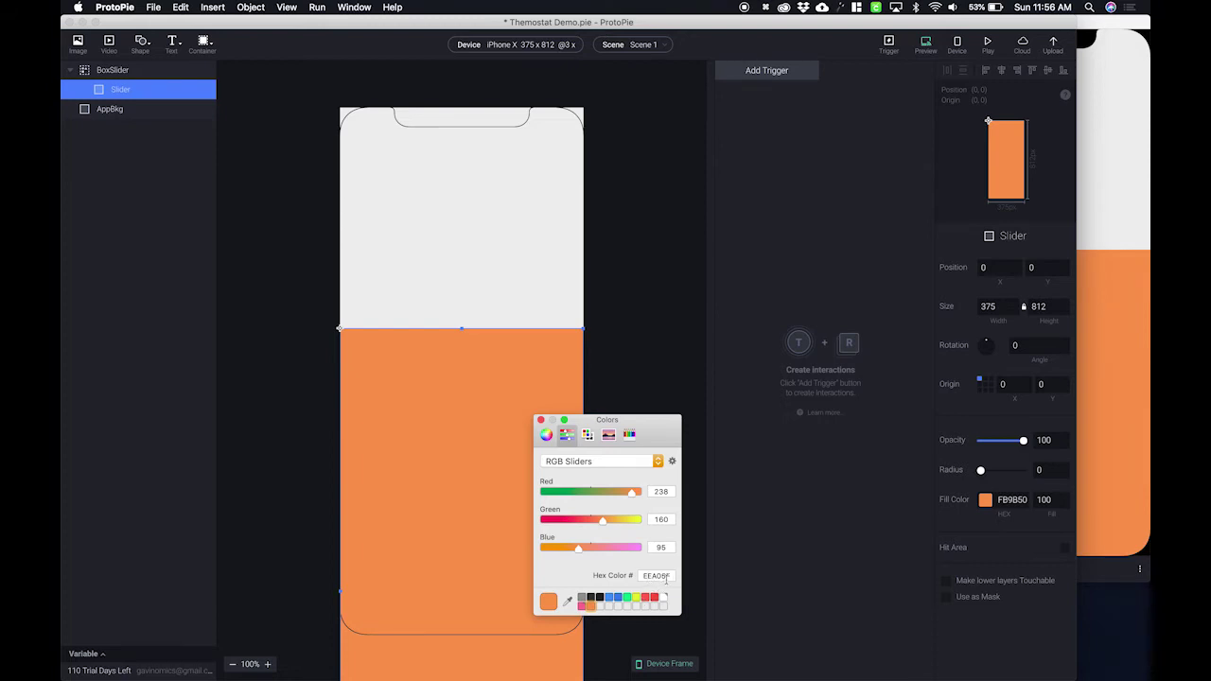
{"action": "left_click", "coordinate": [541, 423]}
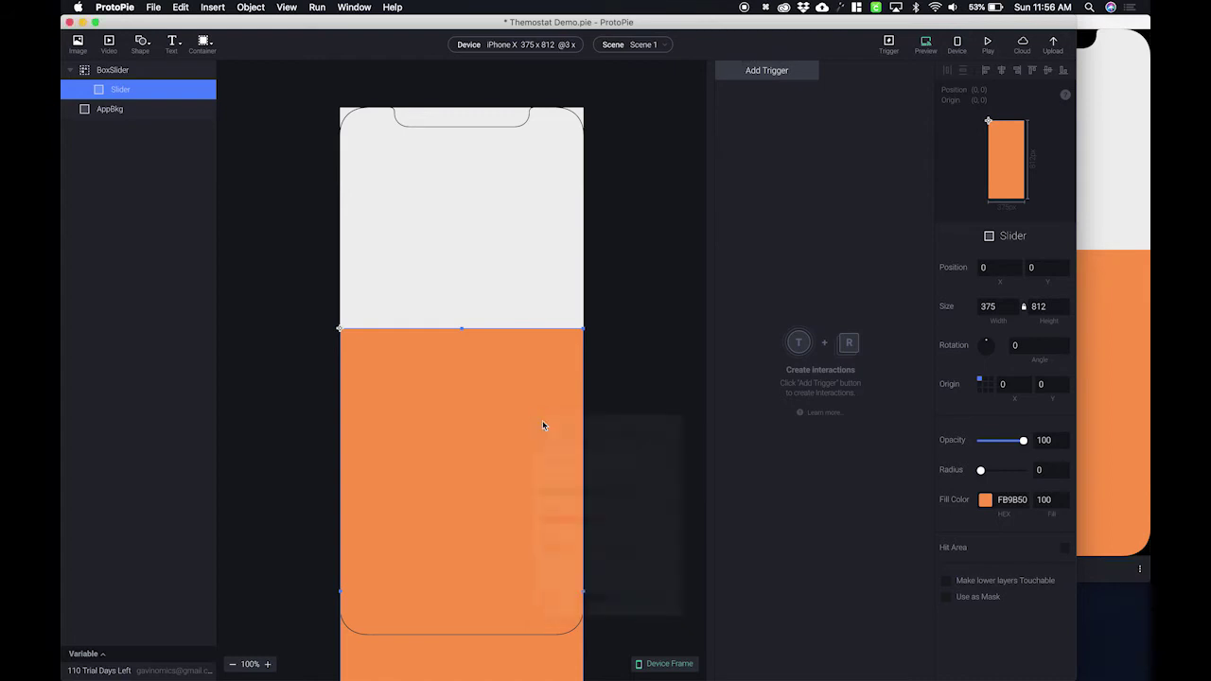
Step: Add a new 100 x 100 rectangle to the scene and rename it as Grabber
{"action": "left_click", "coordinate": [123, 72]}
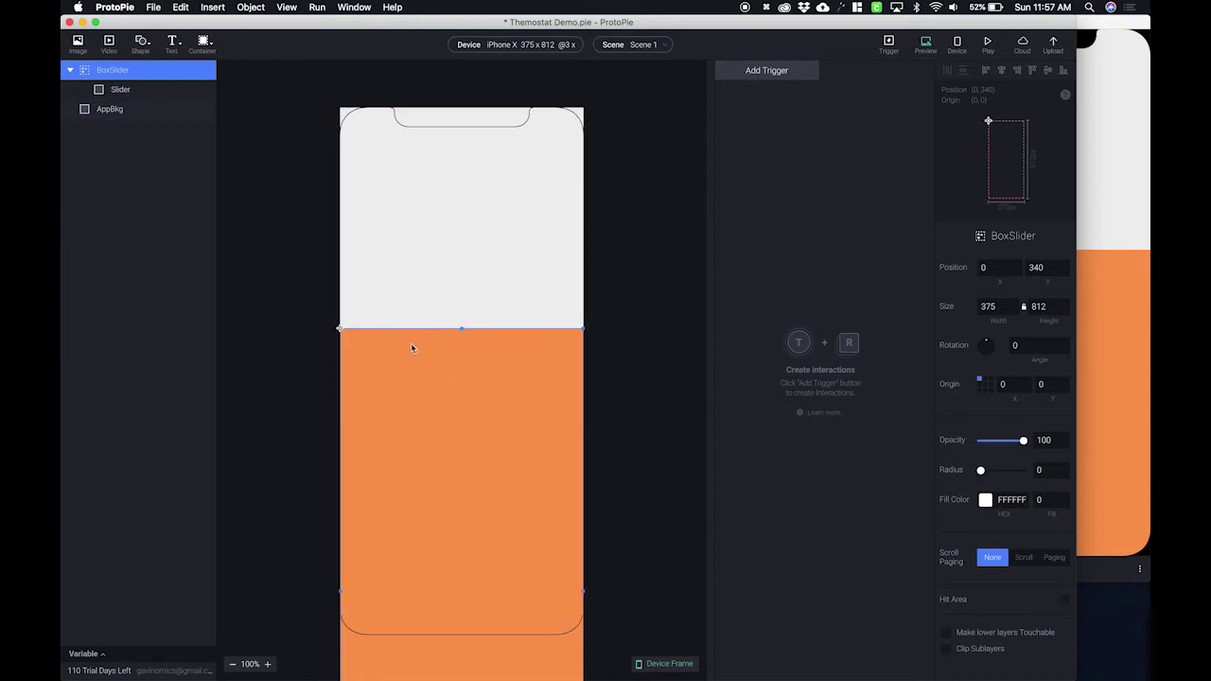
{"action": "left_click", "coordinate": [141, 48]}
{"action": "left_click", "coordinate": [133, 62]}
{"action": "double_click", "coordinate": [118, 70]}
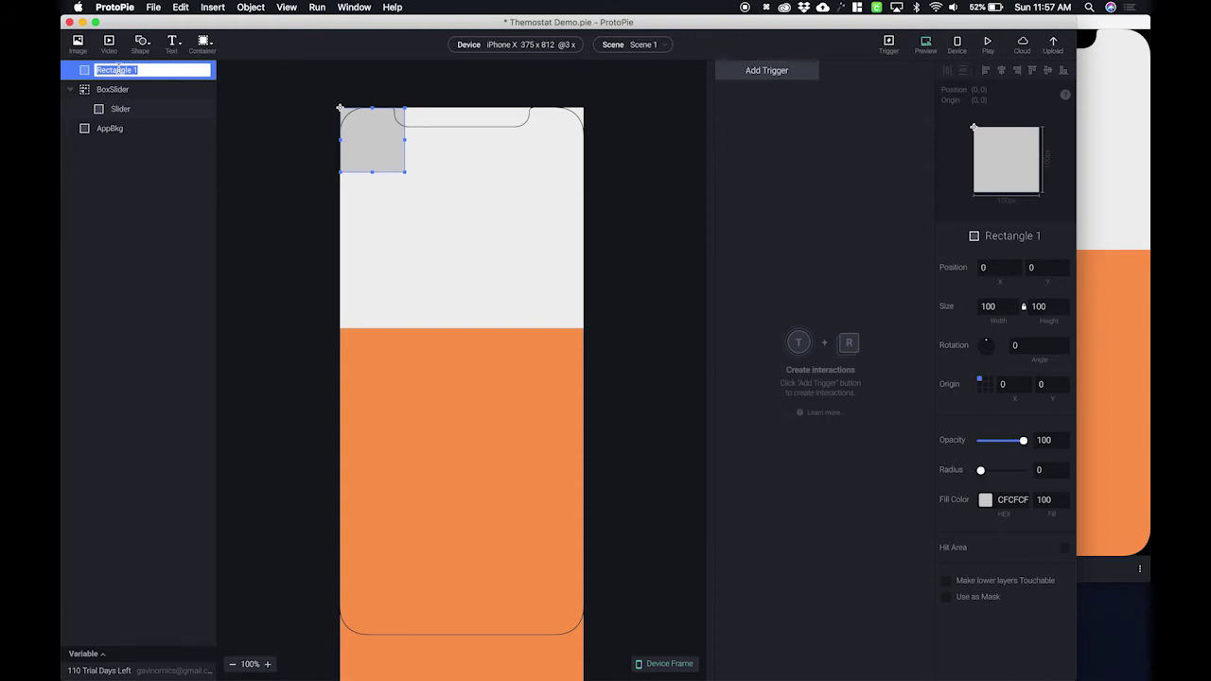
{"action": "type", "text": "gra"}
{"action": "key", "text": "BackSpace"}
{"action": "key", "text": "BackSpace"}
{"action": "key", "text": "BackSpace"}
{"action": "type", "text": "Grabber"}
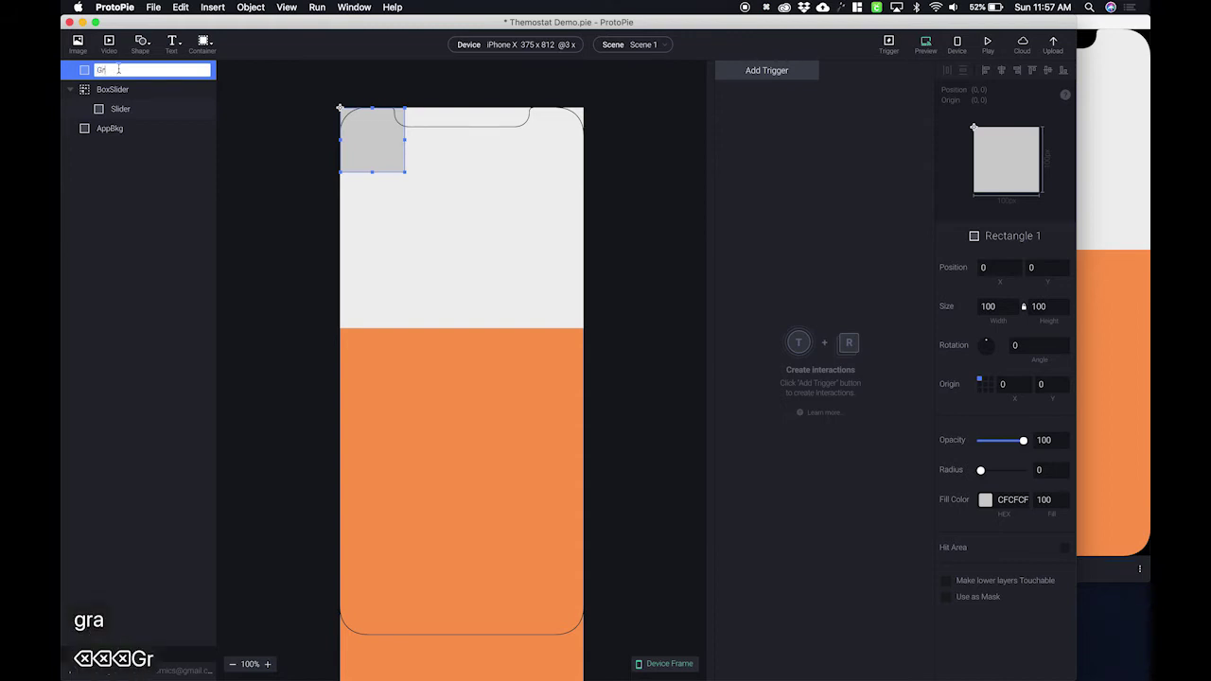
{"action": "key", "text": "Return"}
Step: Centre the Grabber near the top of the orange panel and nest it in BoxSlider above Slider
{"action": "left_click_drag", "start_coordinate": [373, 139], "coordinate": [462, 370]}
{"action": "left_click", "coordinate": [127, 73]}
{"action": "left_click_drag", "start_coordinate": [127, 73], "coordinate": [129, 95]}
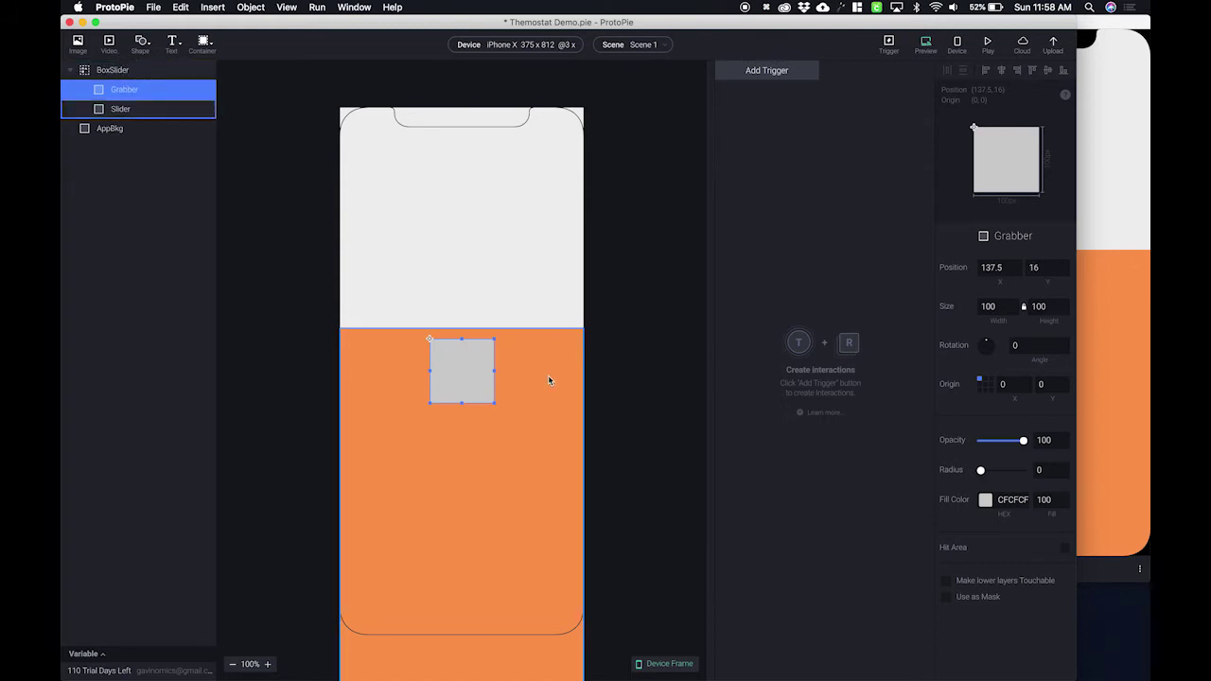
Step: Resize the Grabber to a thin bar 50 wide and 3 high
{"action": "left_click", "coordinate": [997, 306]}
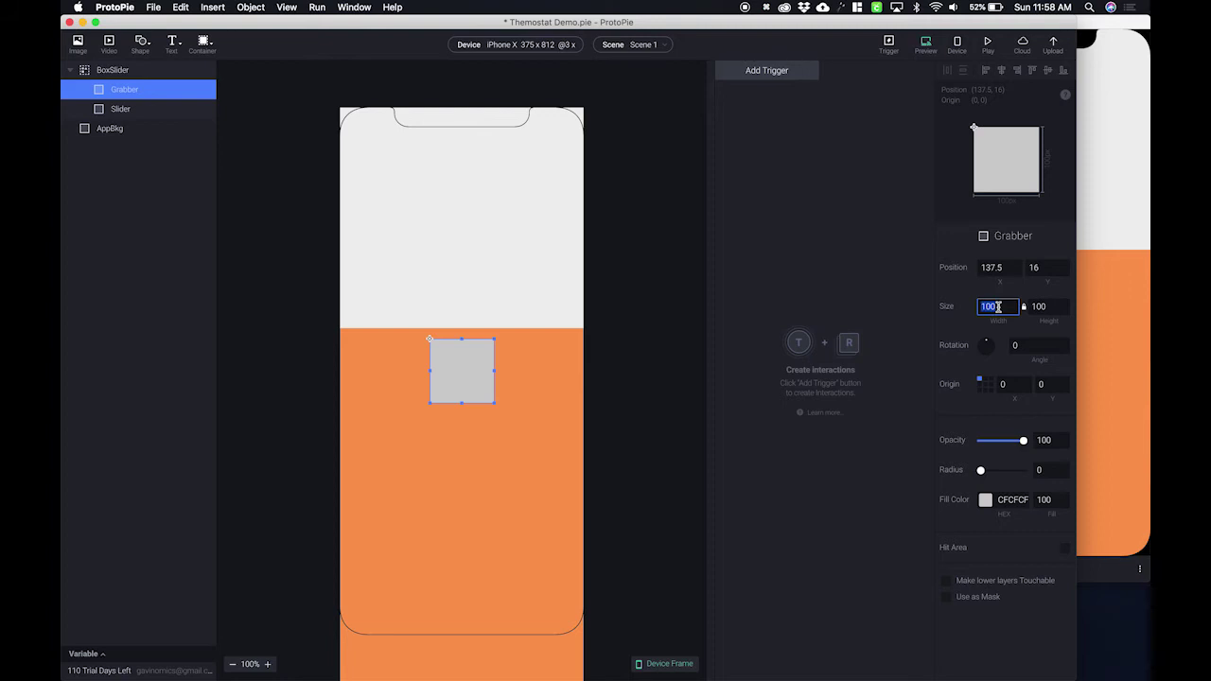
{"action": "type", "text": "80"}
{"action": "key", "text": "Tab"}
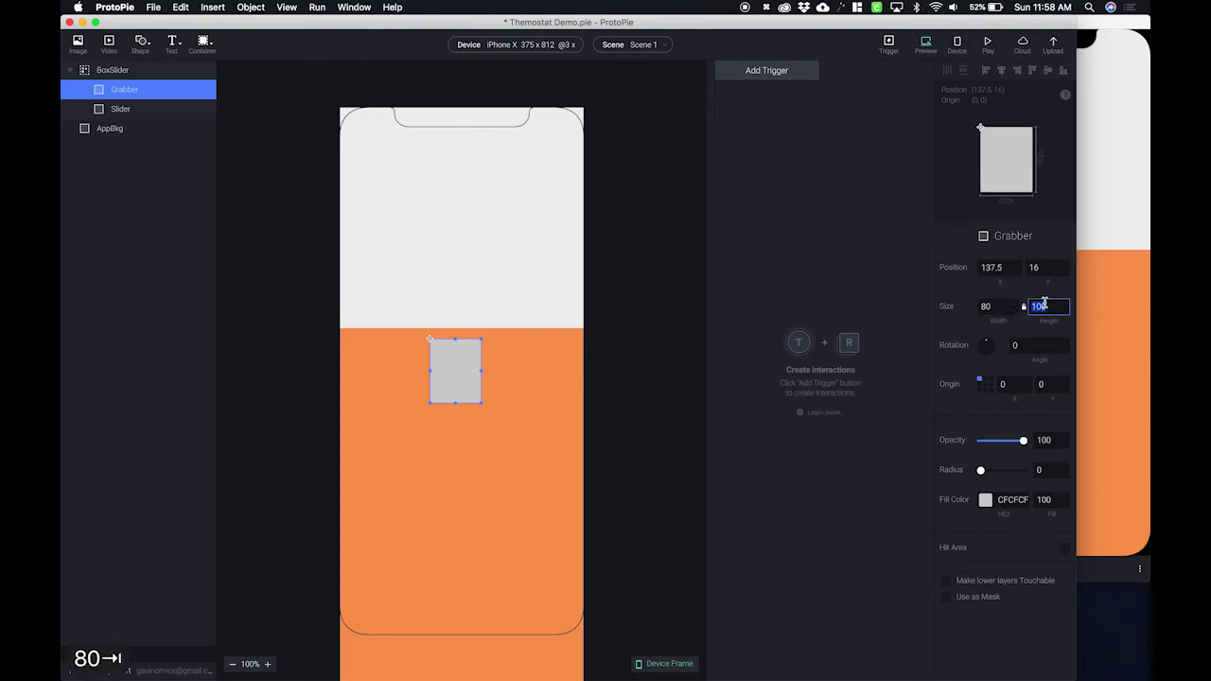
{"action": "type", "text": "3"}
{"action": "key", "text": "Tab"}
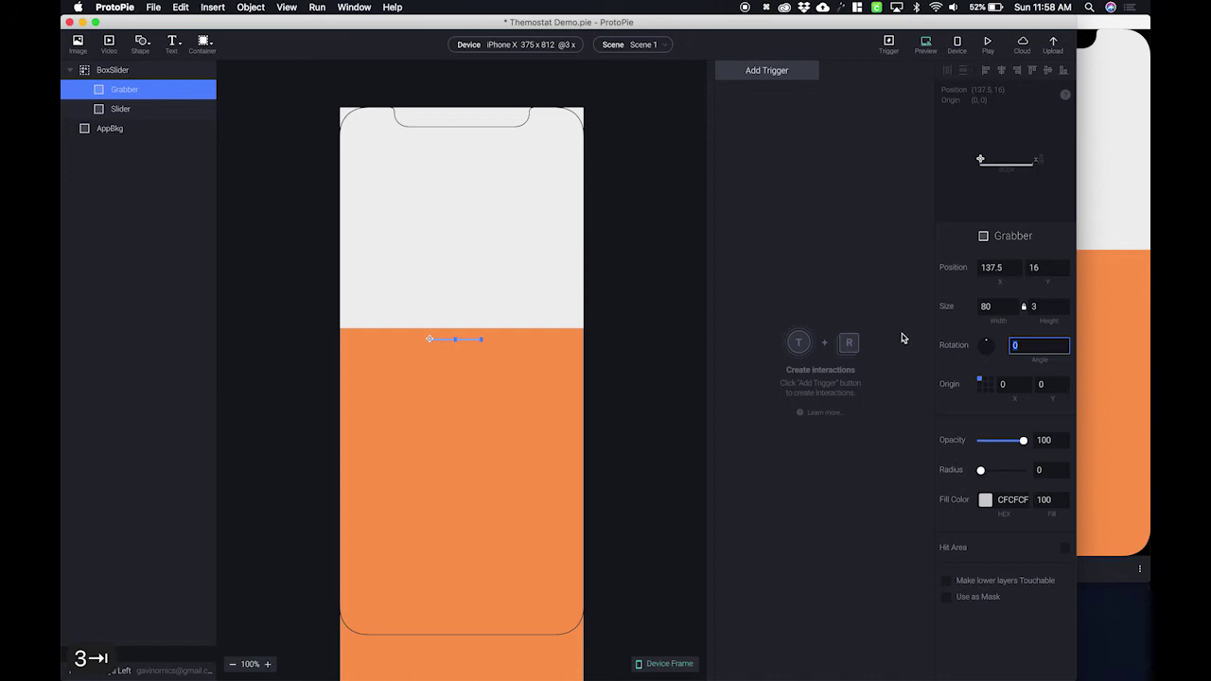
{"action": "left_click", "coordinate": [997, 305]}
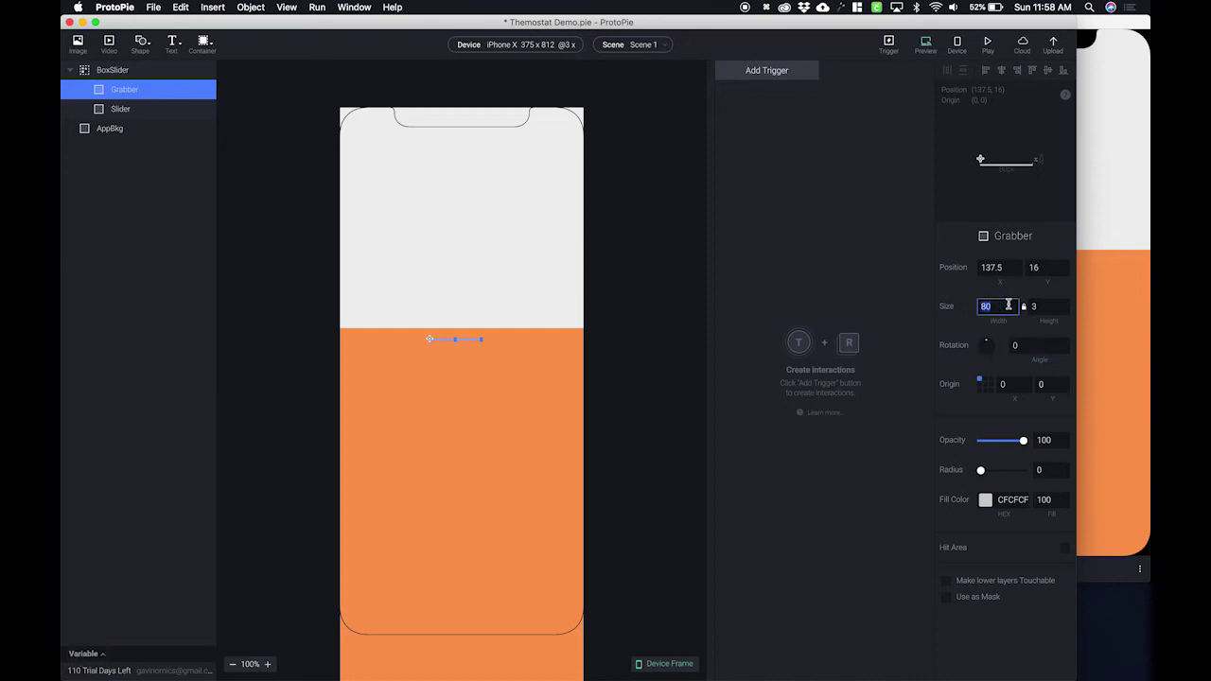
{"action": "type", "text": "50"}
{"action": "key", "text": "Return"}
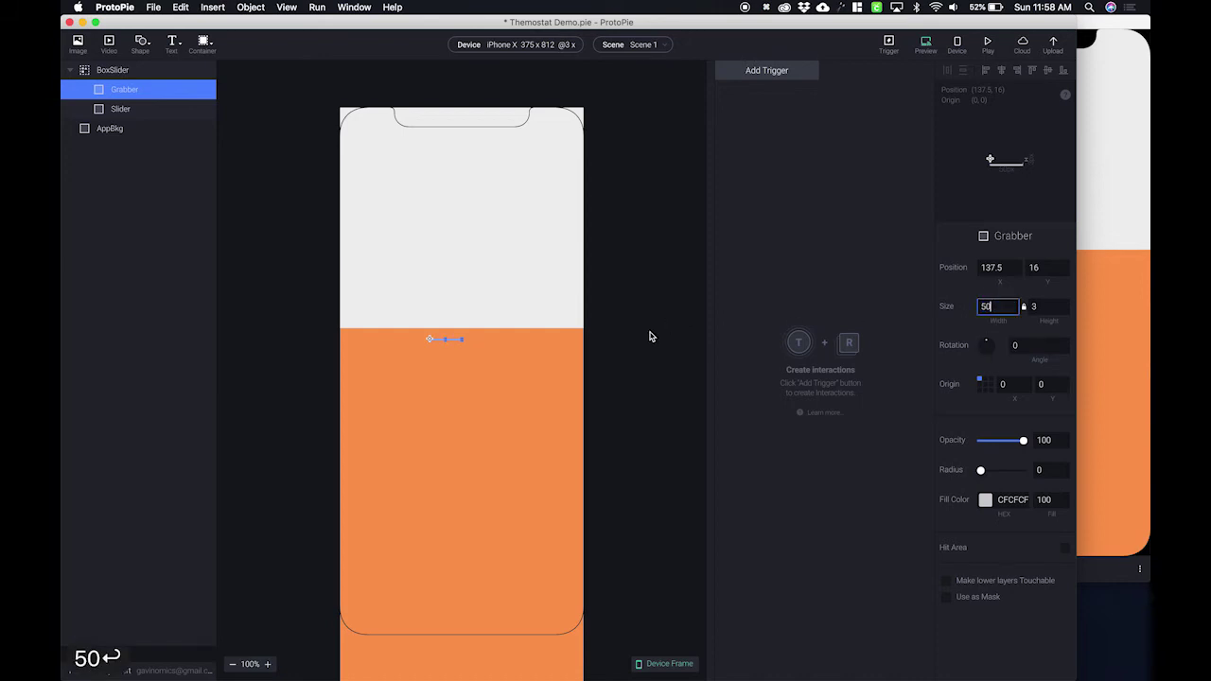
{"action": "left_click", "coordinate": [606, 330]}
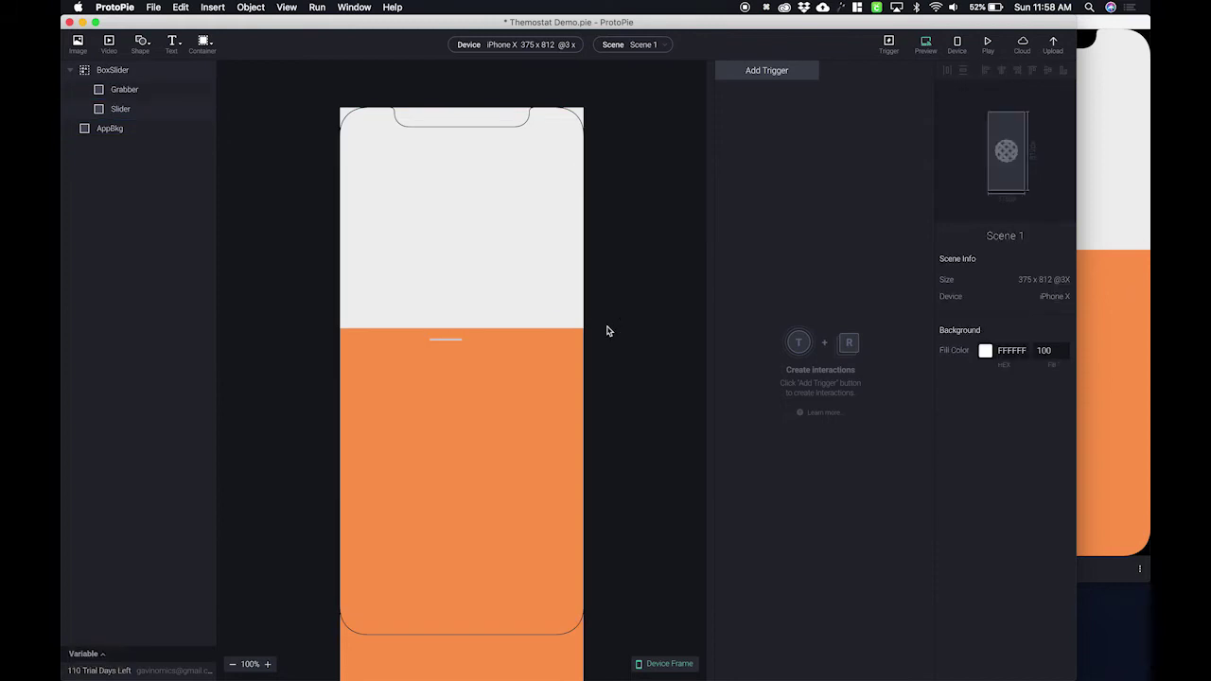
Step: Centre the Grabber bar horizontally on the orange panel at X 162.5 and place it at Y 10
{"action": "left_click", "coordinate": [453, 343]}
{"action": "left_click", "coordinate": [453, 344]}
{"action": "mouse_move", "coordinate": [456, 343]}
{"action": "left_mouse_down"}
{"action": "mouse_move", "coordinate": [475, 342]}
{"action": "mouse_move", "coordinate": [472, 332]}
{"action": "left_mouse_up"}
{"action": "key", "text": "shift+Down"}
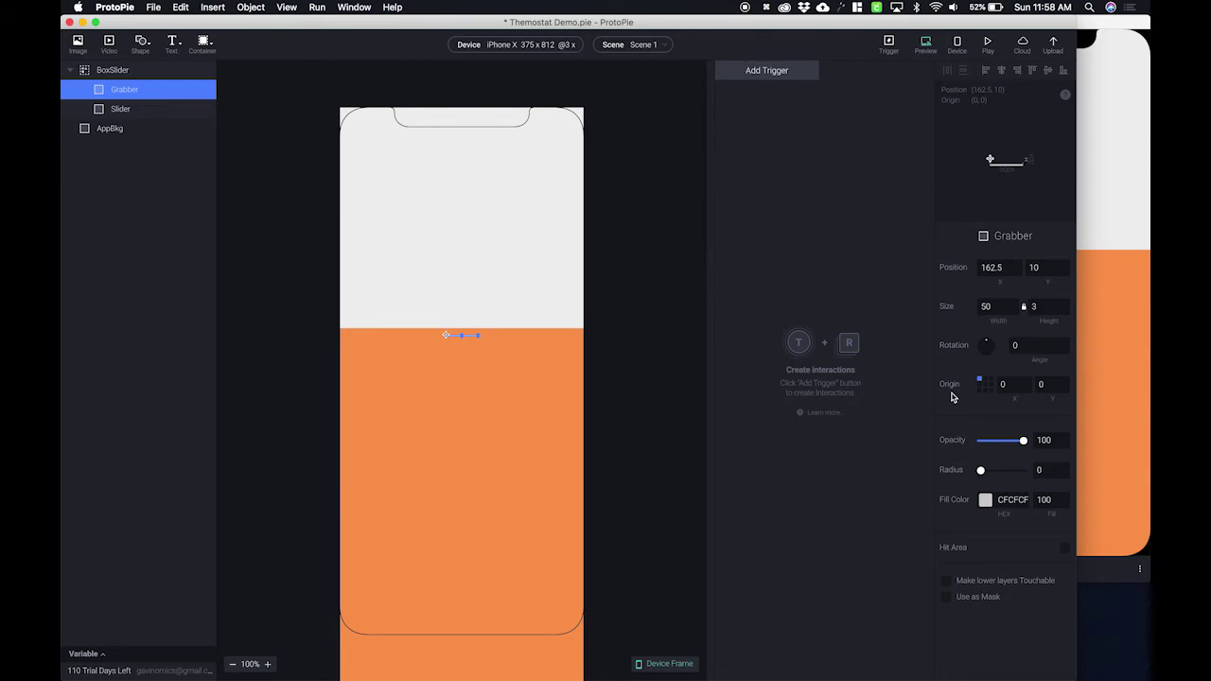
Step: Change the Grabber bar's fill colour to white, hex FFFFFF
{"action": "left_click", "coordinate": [987, 499]}
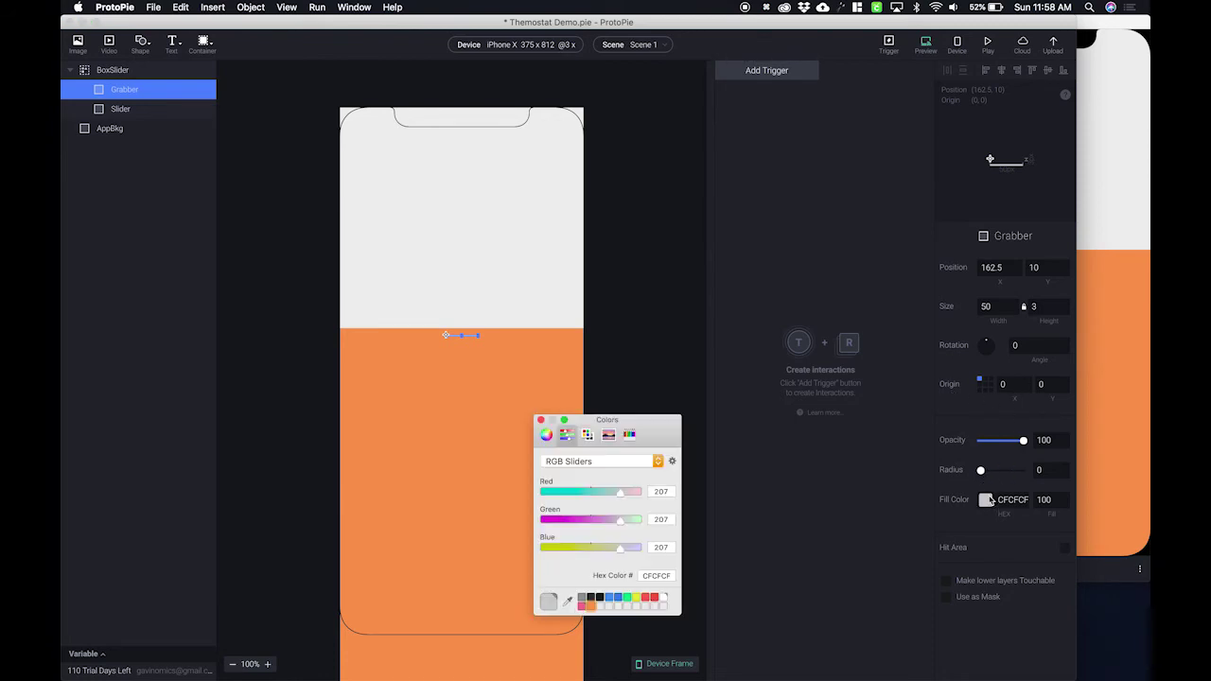
{"action": "left_click", "coordinate": [664, 598]}
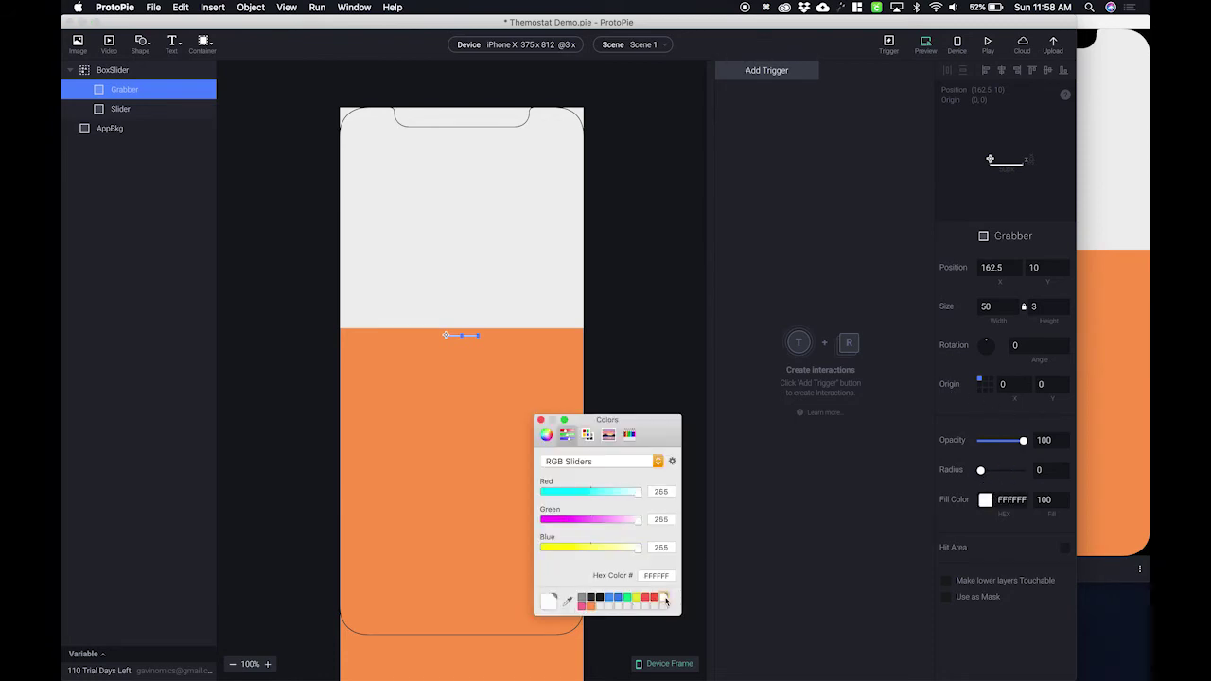
{"action": "left_click", "coordinate": [540, 422]}
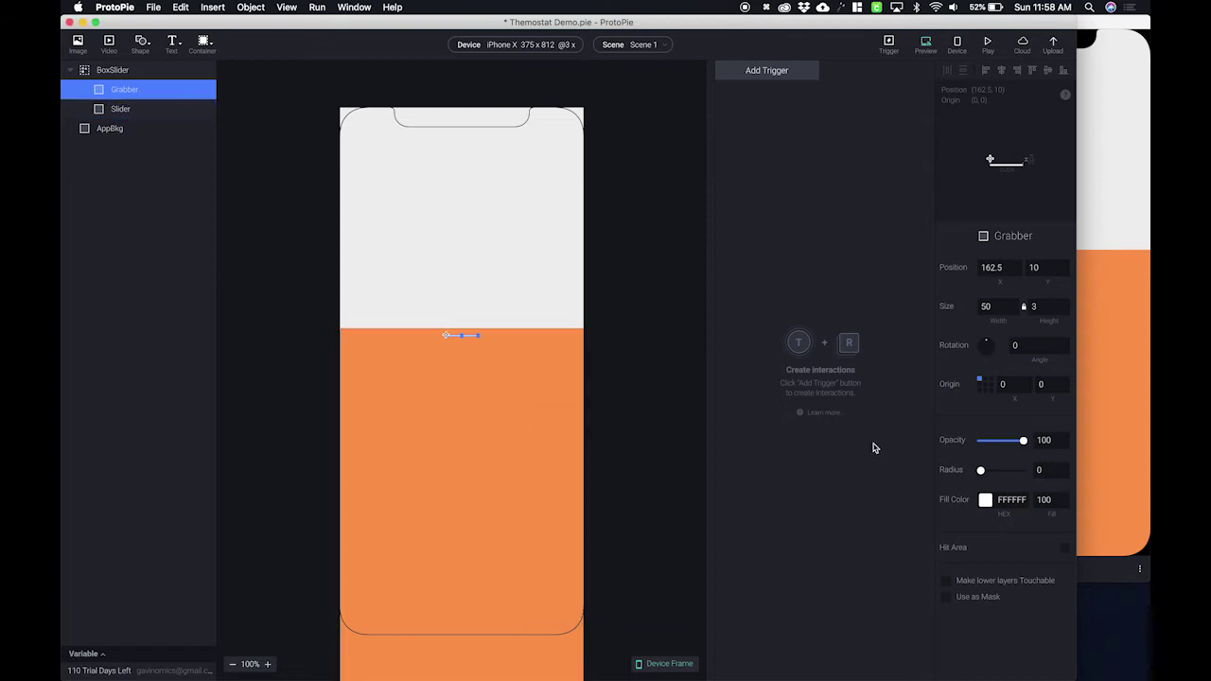
Step: Round the Grabber bar's ends with a radius of 100 and inspect the result up close
{"action": "left_click_drag", "start_coordinate": [982, 475], "coordinate": [1038, 476]}
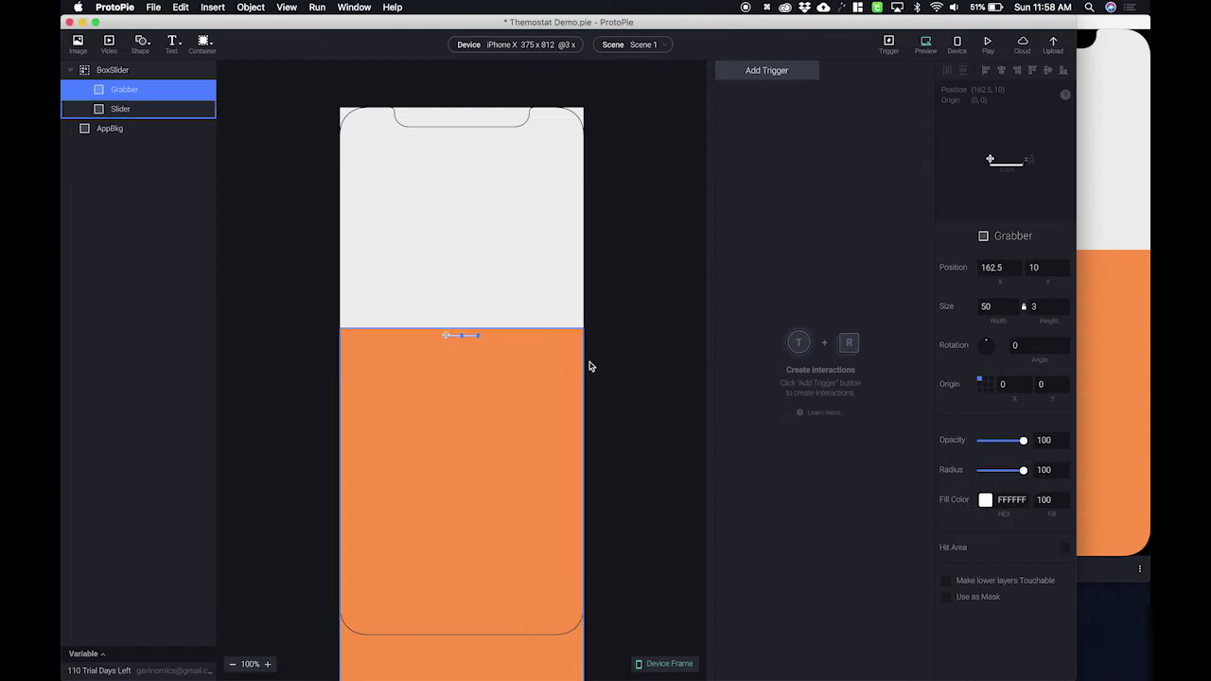
{"action": "key", "text": "Escape"}
{"action": "scroll", "coordinate": [473, 332], "scroll_direction": "up", "scroll_amount": 5}
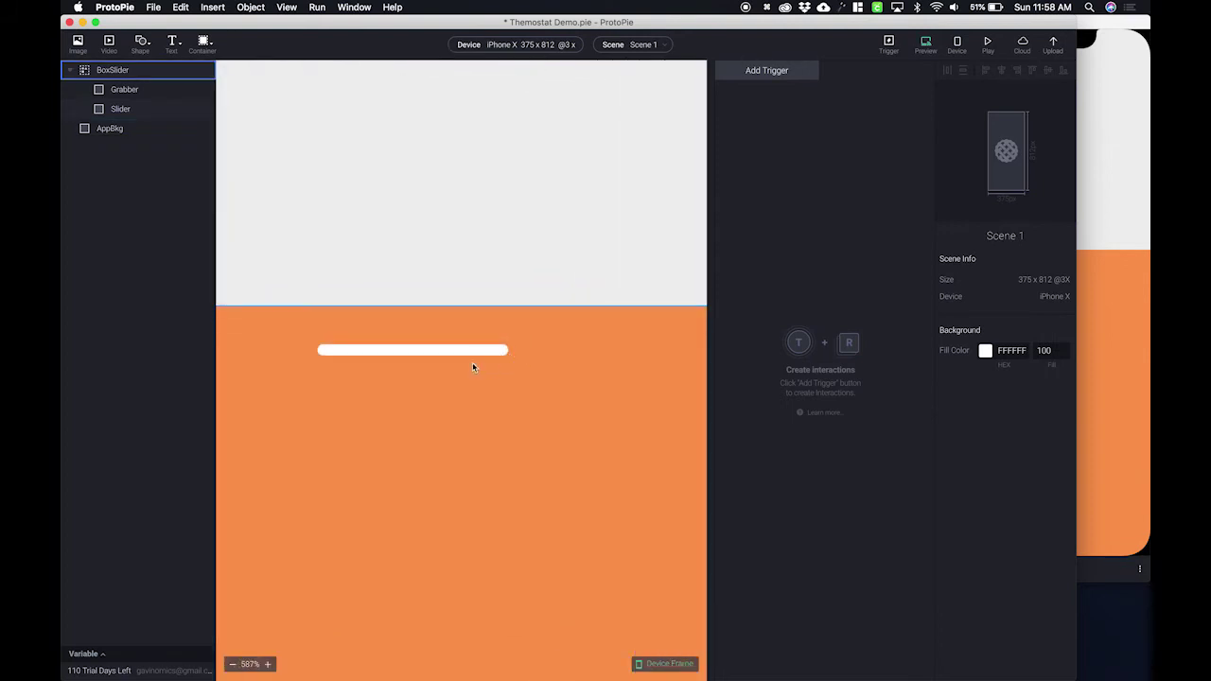
{"action": "scroll", "coordinate": [505, 350], "scroll_direction": "down", "scroll_amount": 5}
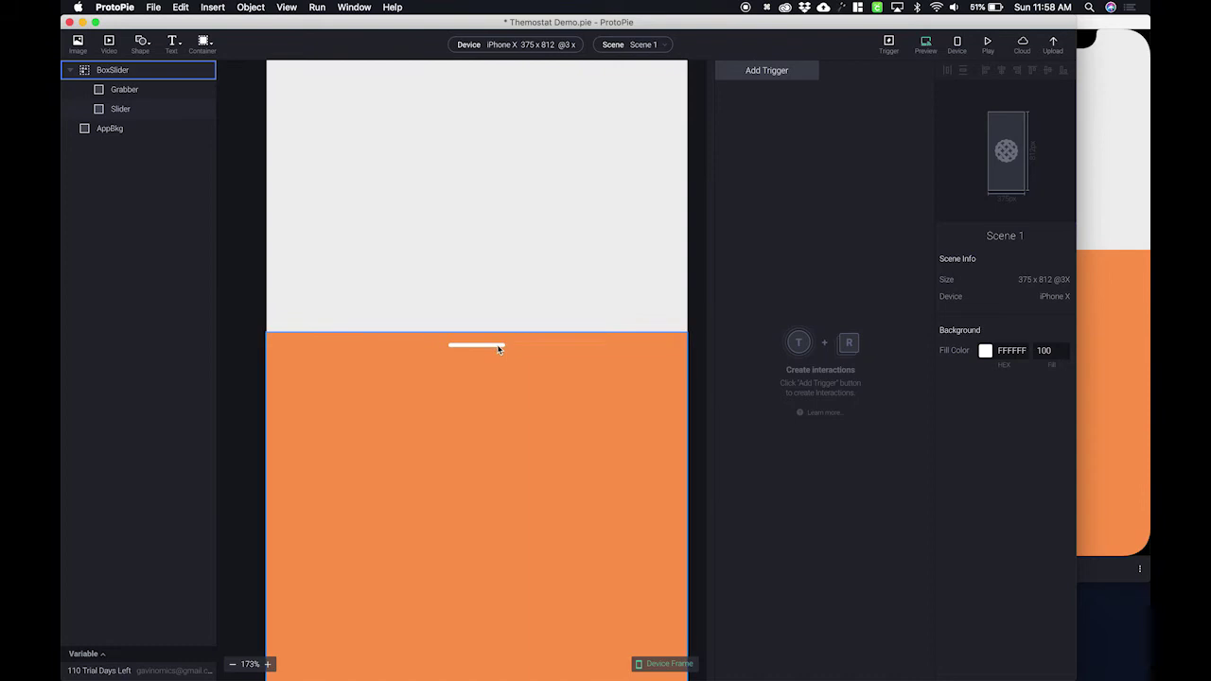
{"action": "left_click", "coordinate": [498, 346]}
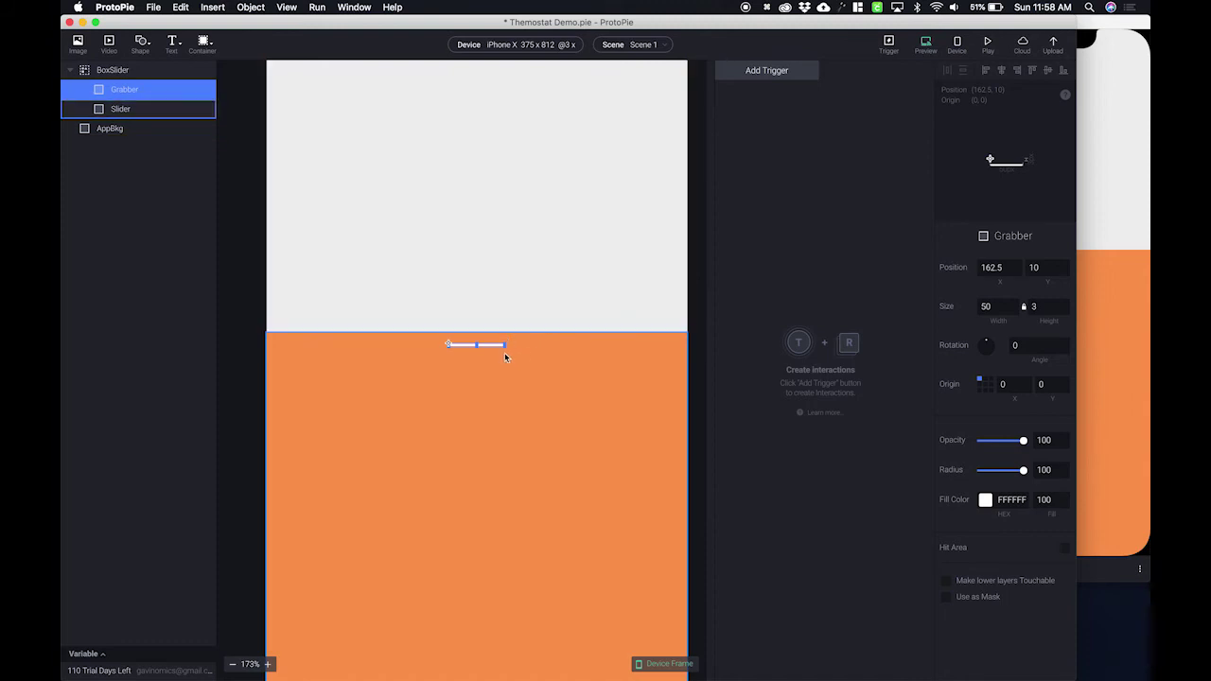
{"action": "left_click_drag", "start_coordinate": [1024, 471], "coordinate": [1055, 475]}
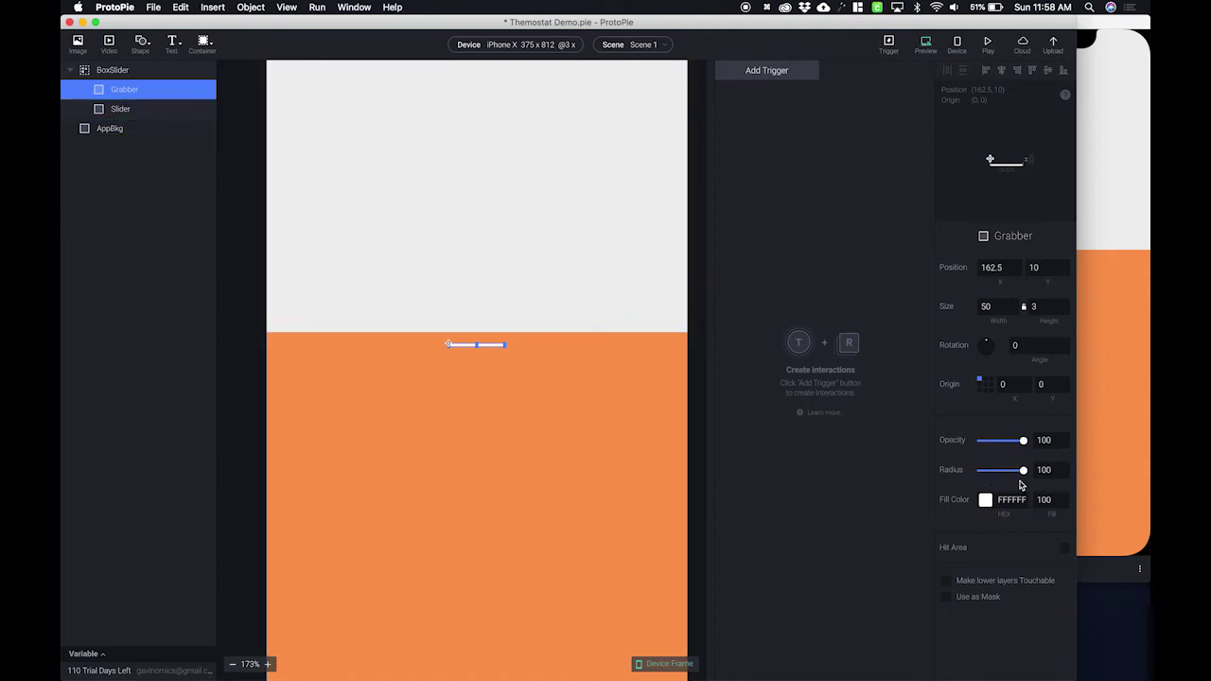
{"action": "left_click", "coordinate": [694, 395]}
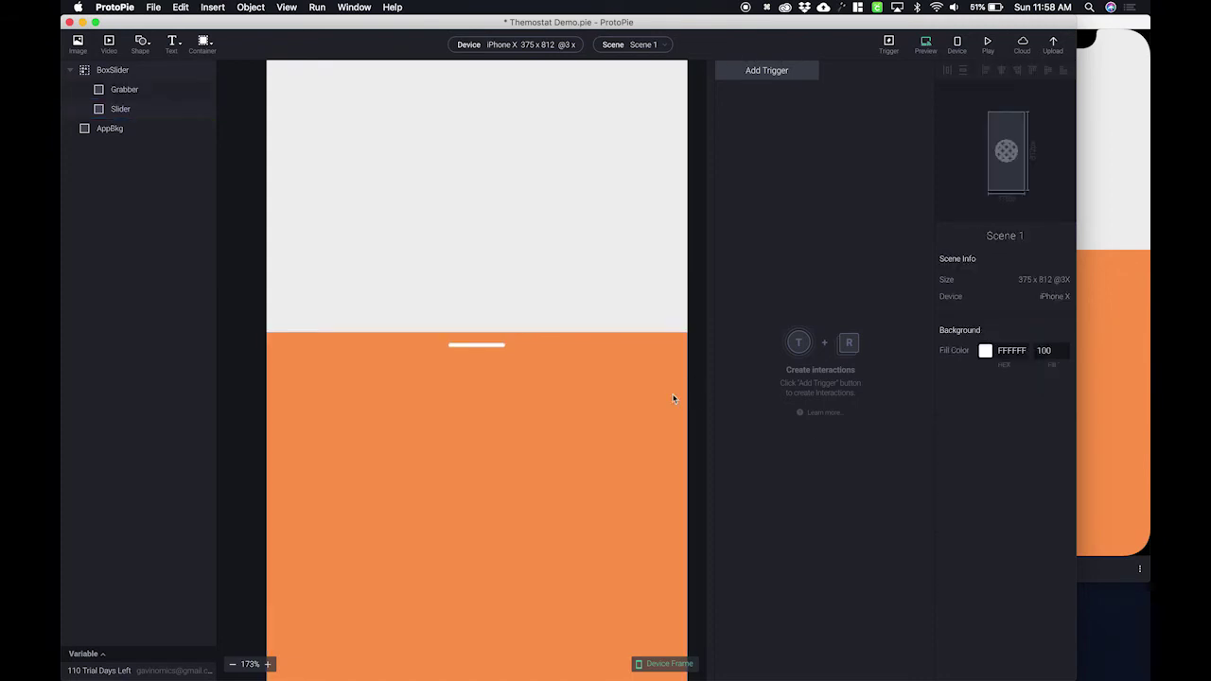
{"action": "key", "text": "super+minus"}
{"action": "scroll", "coordinate": [433, 387], "scroll_direction": "down", "scroll_amount": 2}
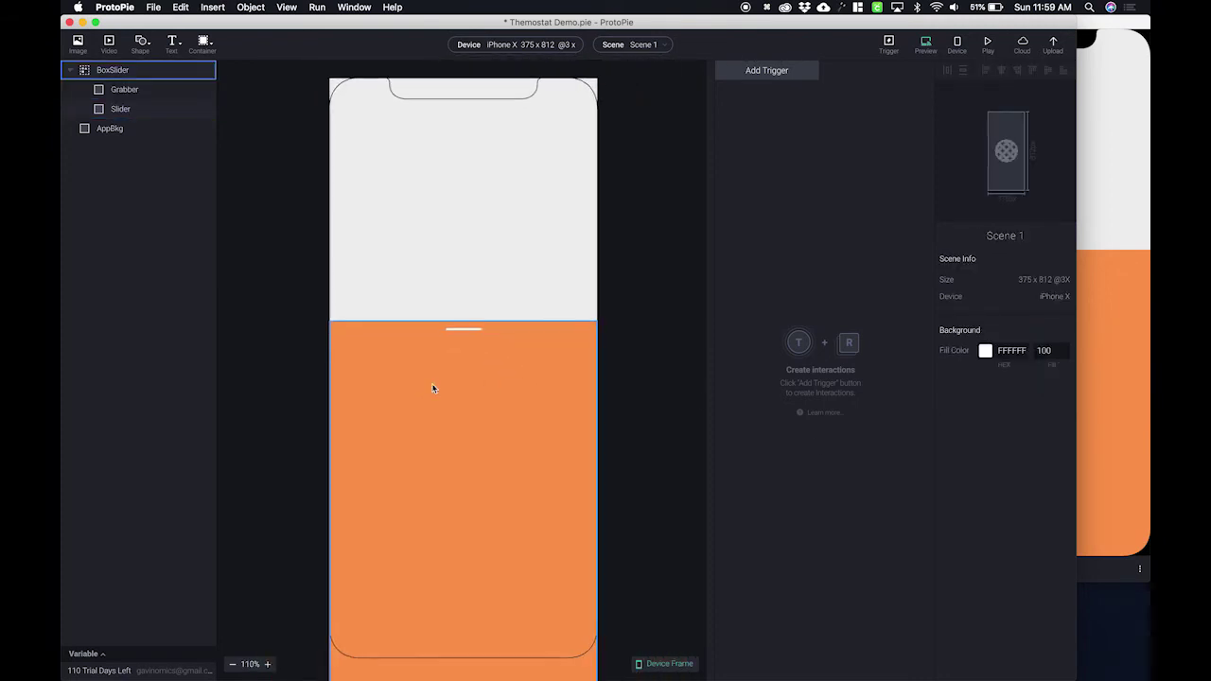
Step: Add a Drag trigger to the BoxSlider container
{"action": "left_click", "coordinate": [129, 73]}
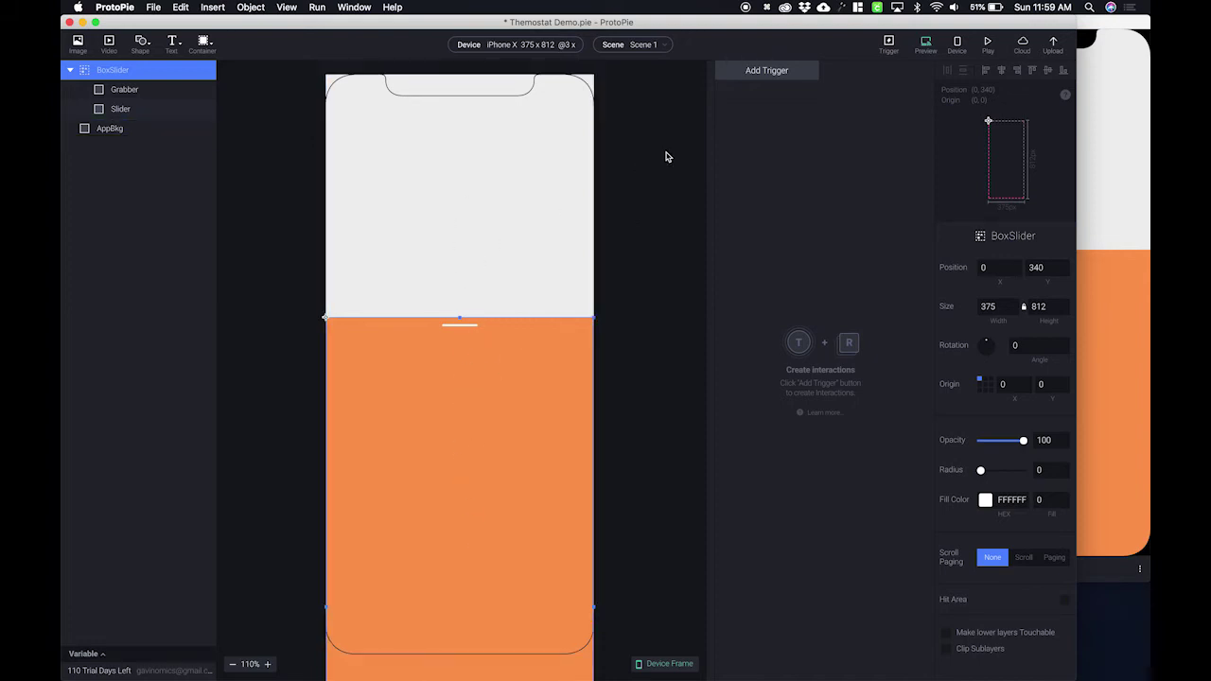
{"action": "left_click", "coordinate": [758, 72]}
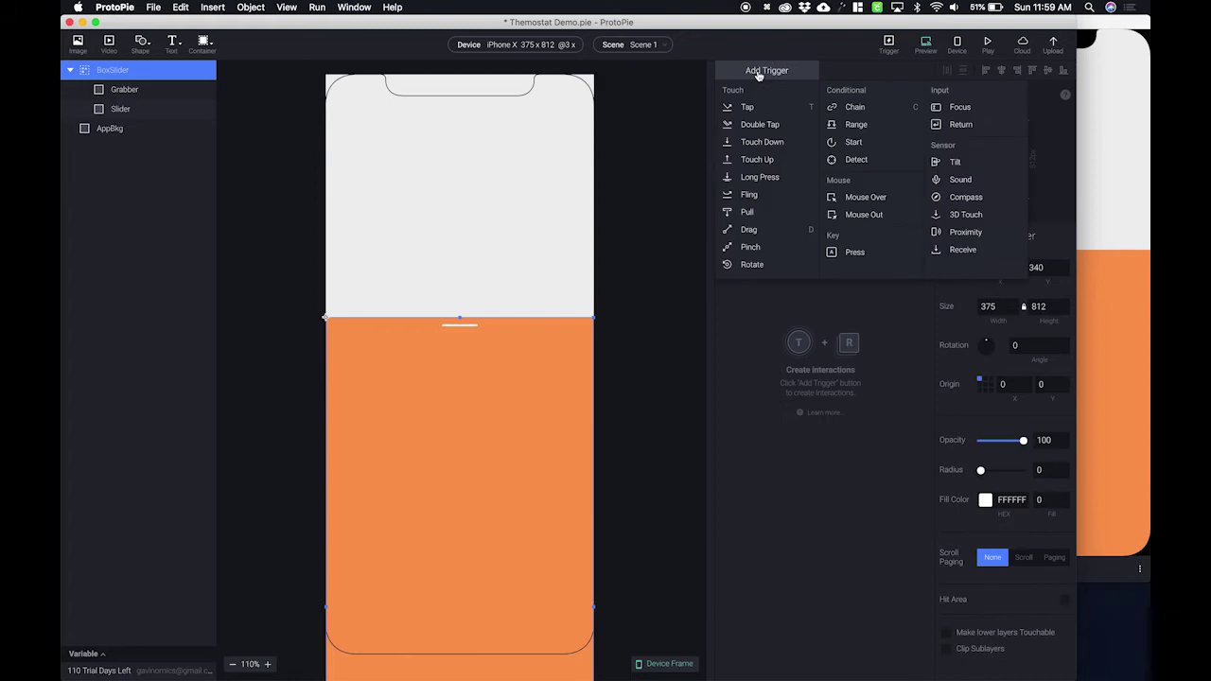
{"action": "left_click", "coordinate": [776, 229]}
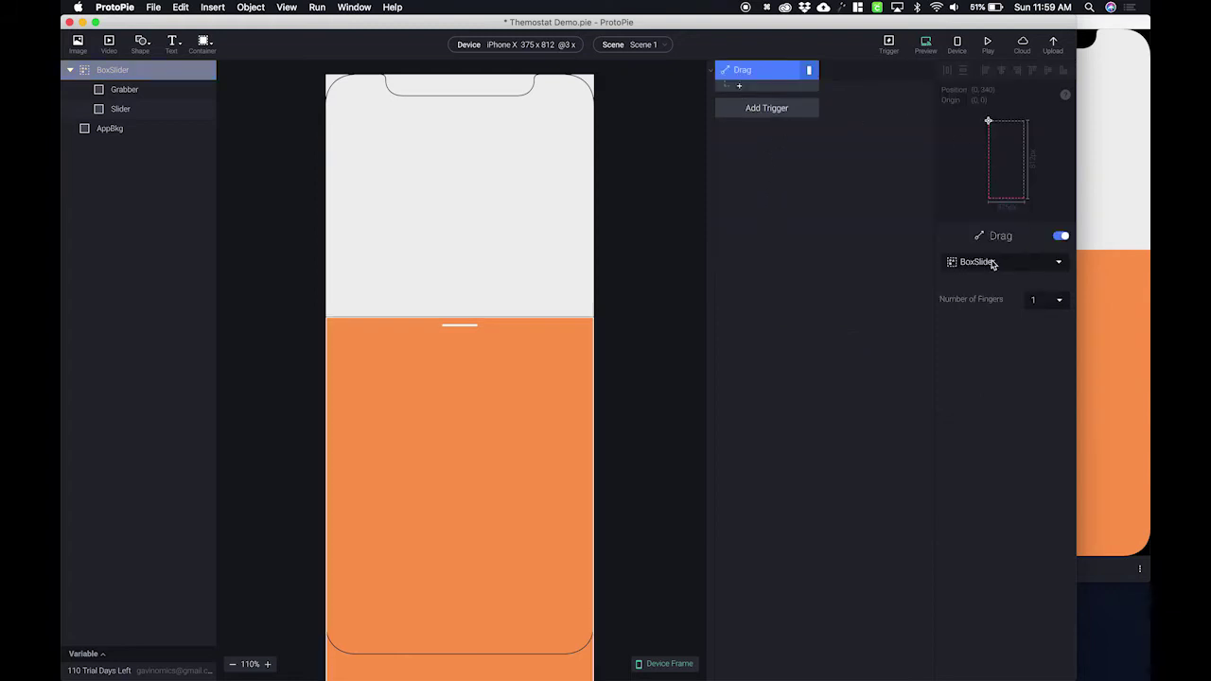
{"action": "left_click", "coordinate": [1000, 265]}
{"action": "left_click", "coordinate": [1000, 264]}
Step: Add a Move response for BoxSlider under the Drag trigger and restrict its direction to vertical
{"action": "left_click", "coordinate": [741, 88]}
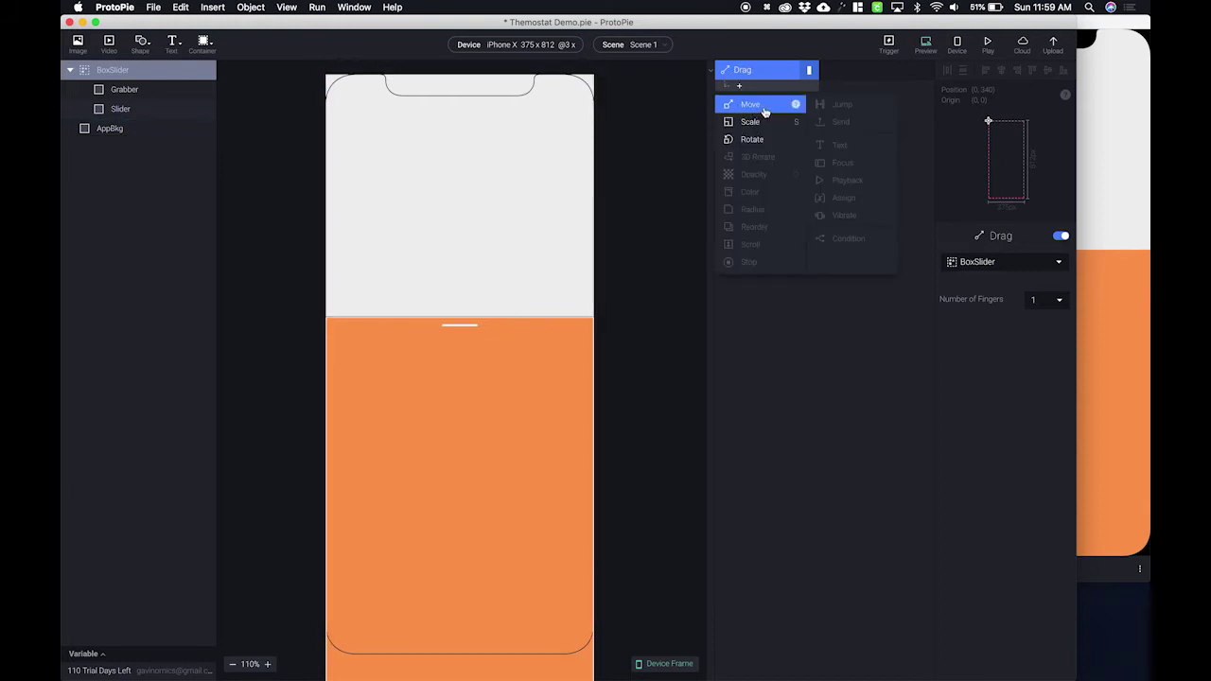
{"action": "left_click", "coordinate": [765, 111]}
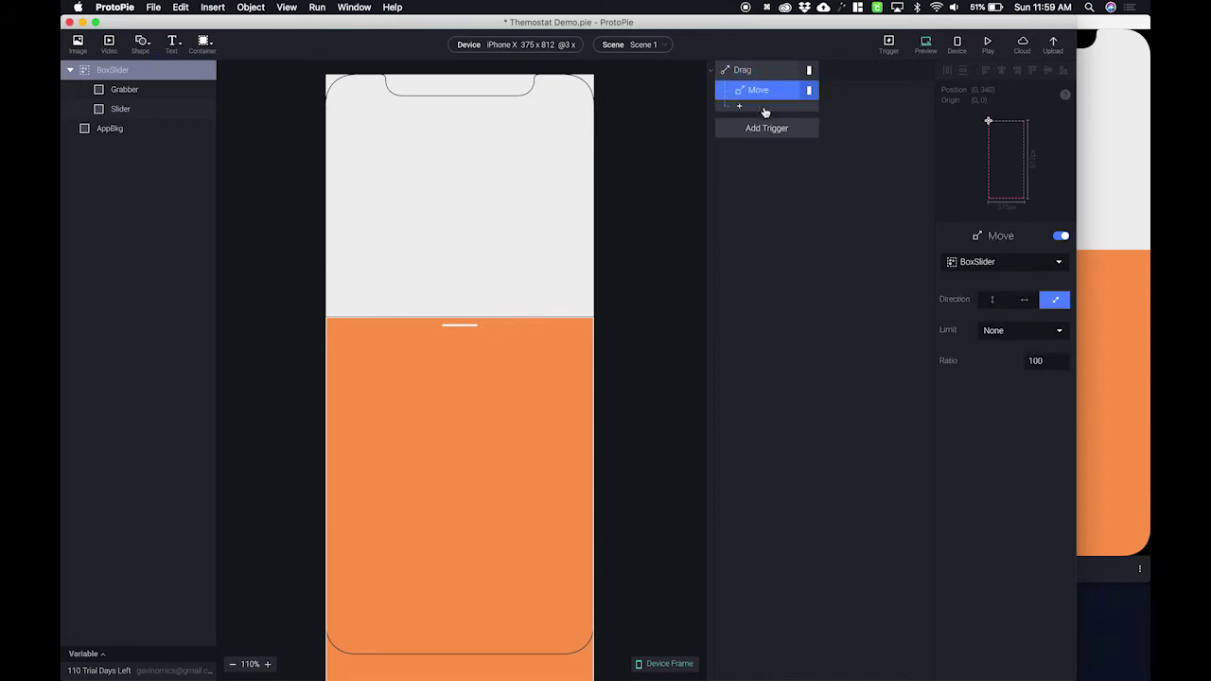
{"action": "left_click", "coordinate": [993, 300]}
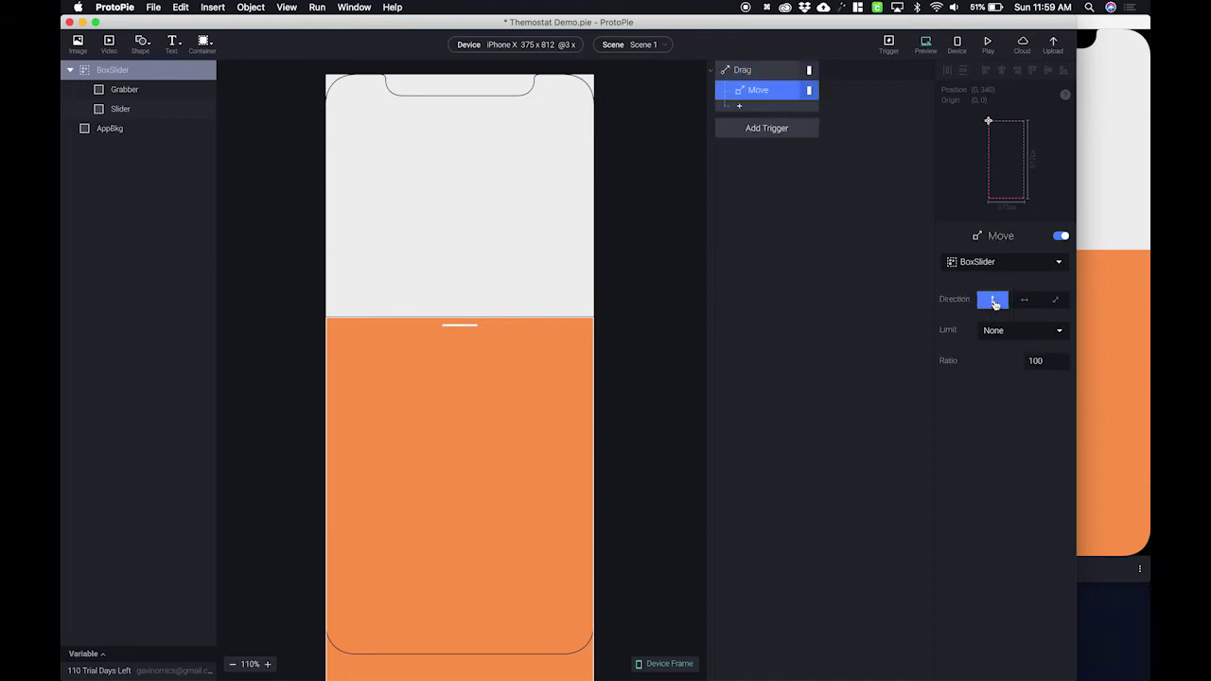
Step: Test the vertical movement of the orange panel in the preview, then close the preview
{"action": "left_click", "coordinate": [927, 45]}
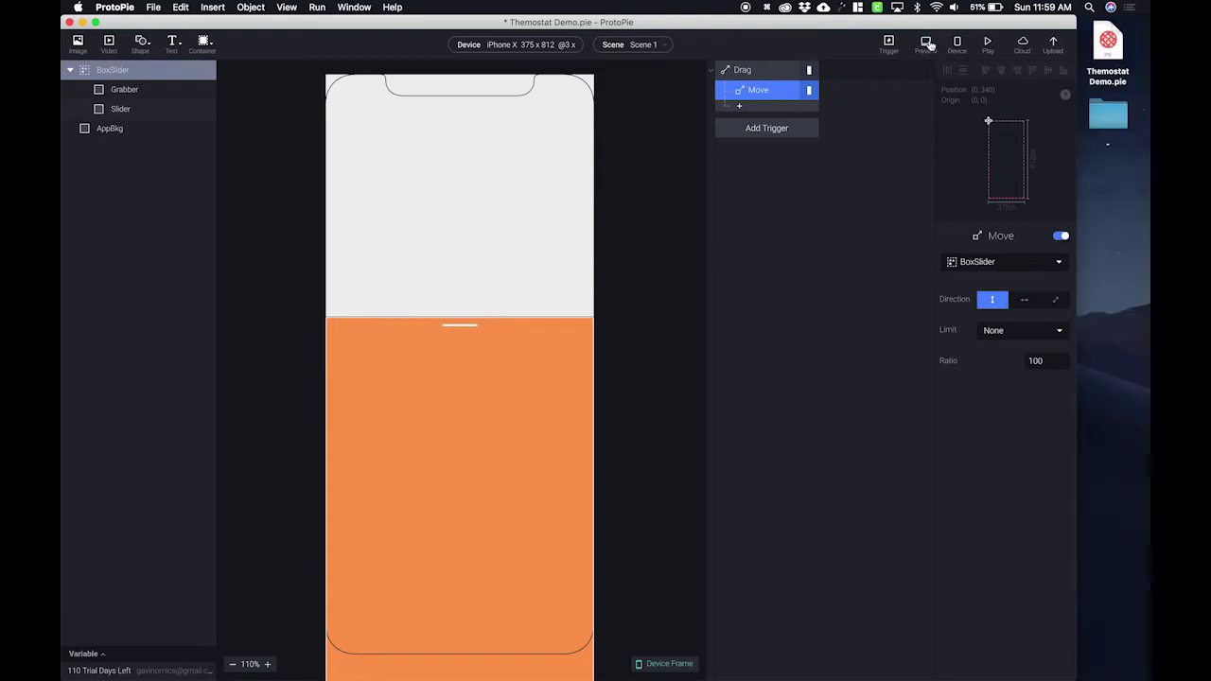
{"action": "left_click_drag", "start_coordinate": [1019, 274], "coordinate": [1025, 221]}
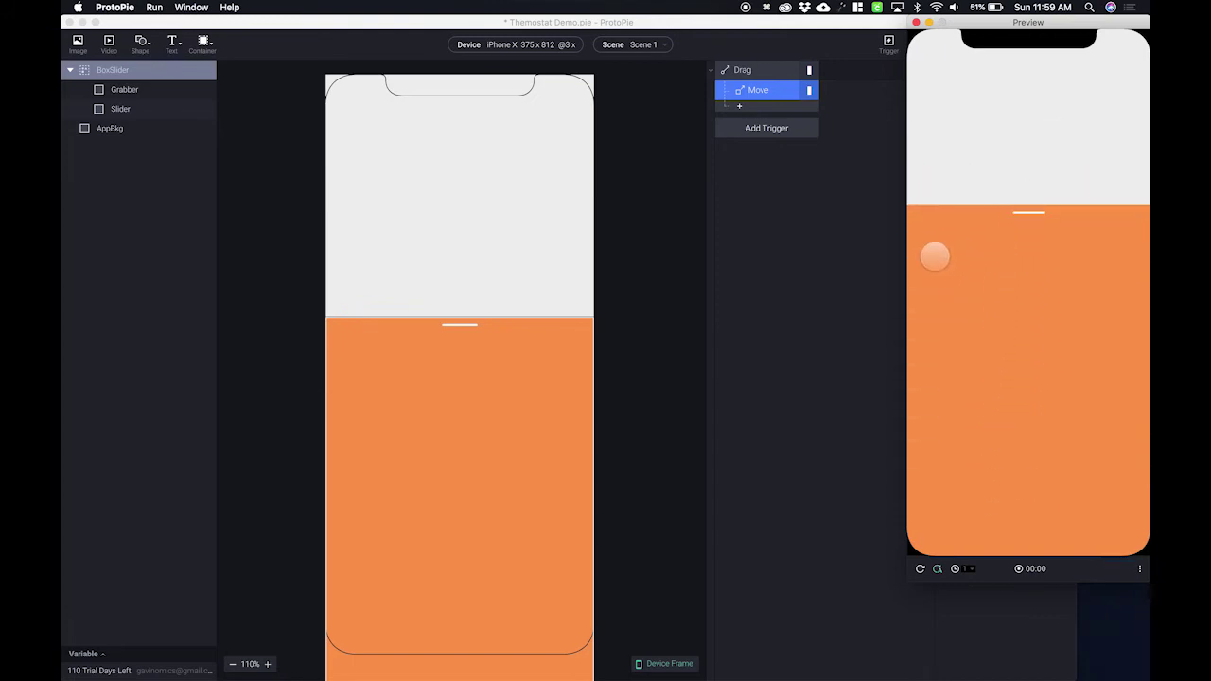
{"action": "left_click", "coordinate": [838, 246]}
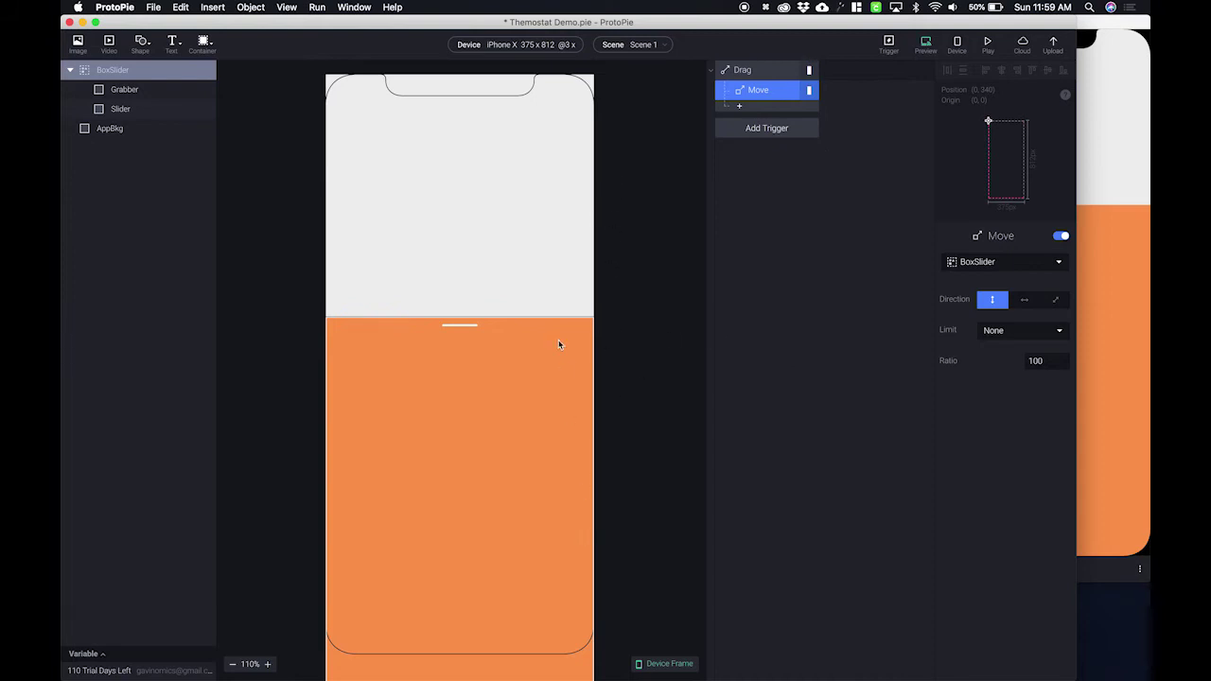
{"action": "left_click", "coordinate": [1095, 176]}
{"action": "left_click_drag", "start_coordinate": [1028, 219], "coordinate": [990, 282]}
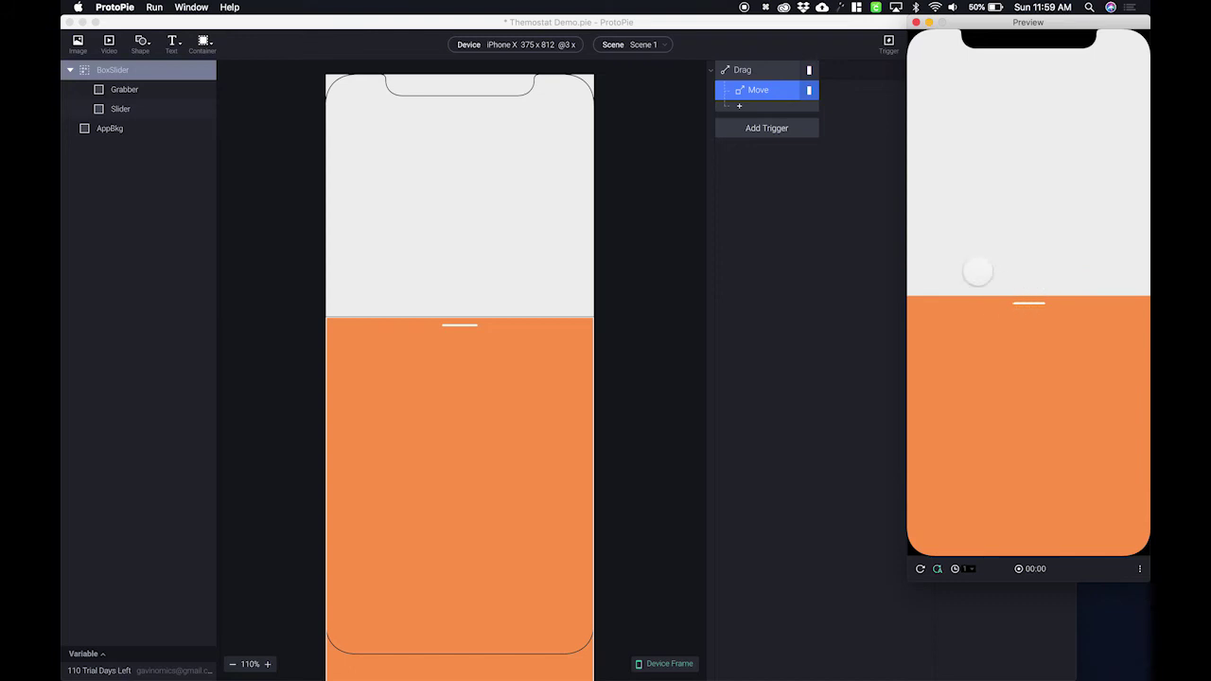
{"action": "key", "text": "super+w"}
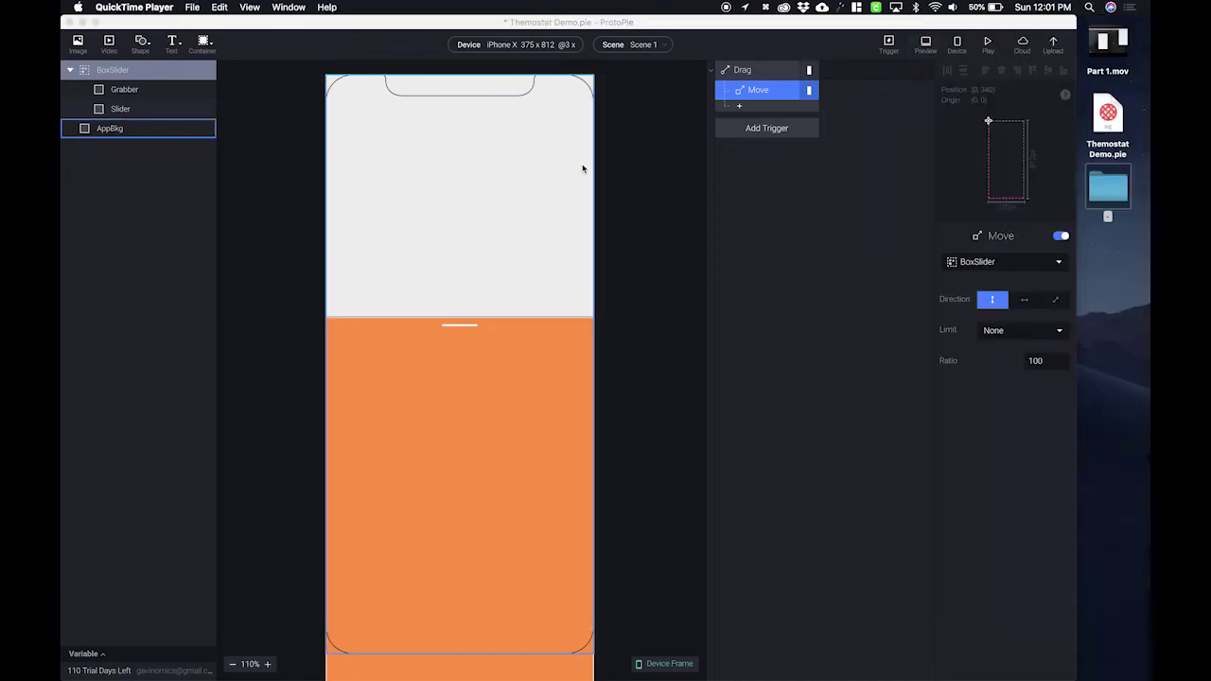
Step: Give BoxSlider's Move response a custom limit with Min Y 120 and Max Y 720
{"action": "left_click", "coordinate": [604, 172]}
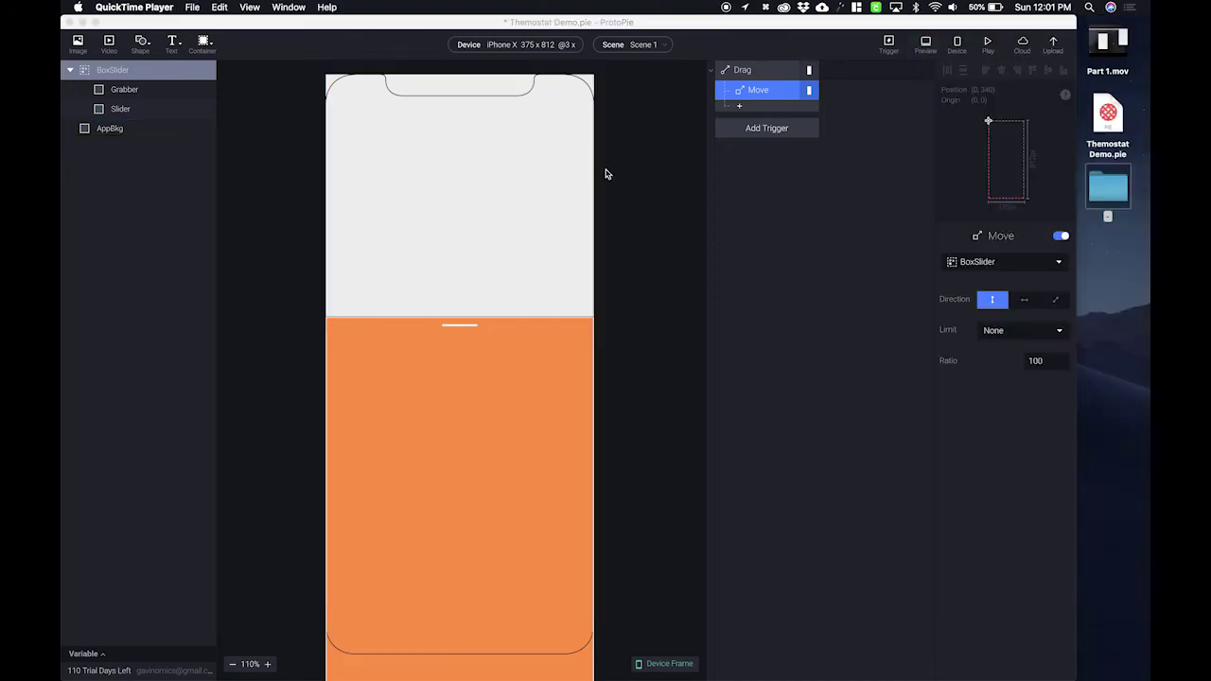
{"action": "left_click", "coordinate": [1000, 339]}
{"action": "left_click", "coordinate": [1000, 339]}
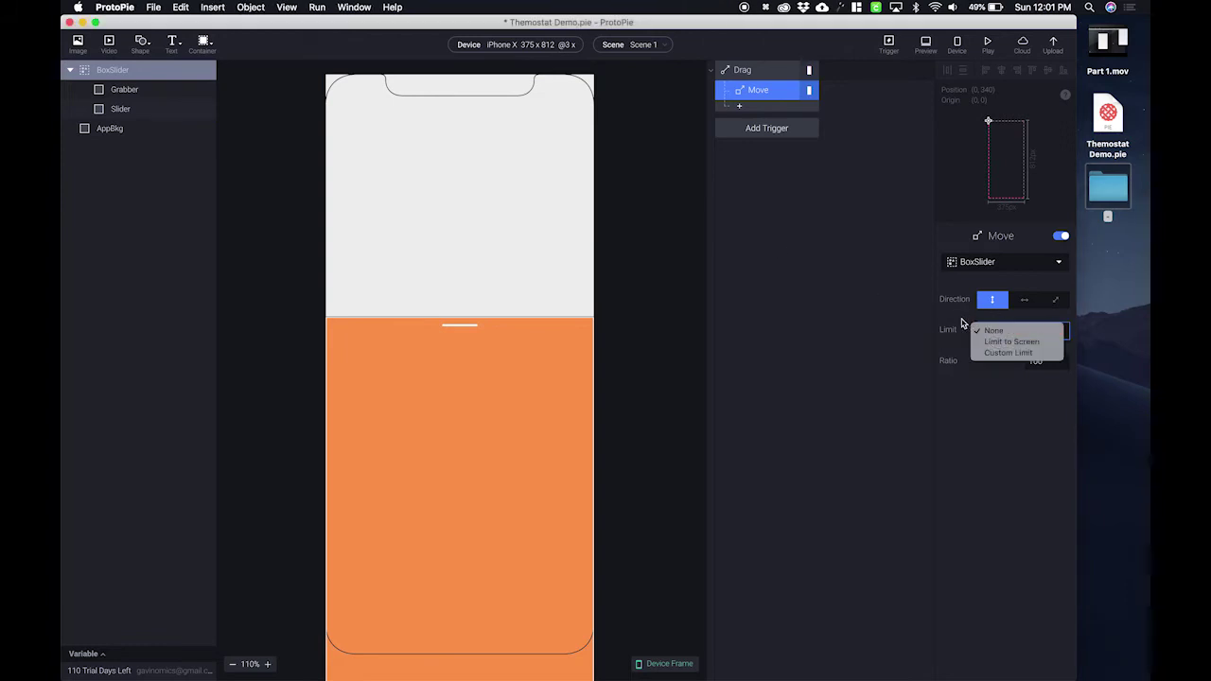
{"action": "left_click", "coordinate": [1018, 355]}
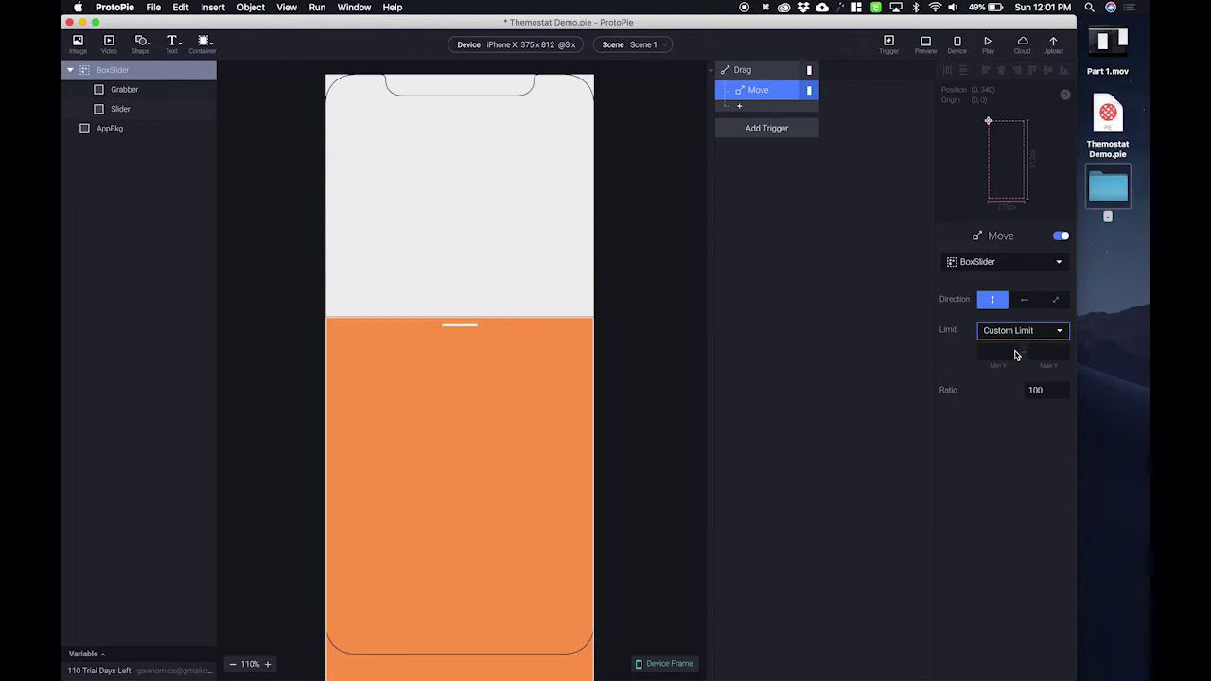
{"action": "left_click", "coordinate": [1001, 354]}
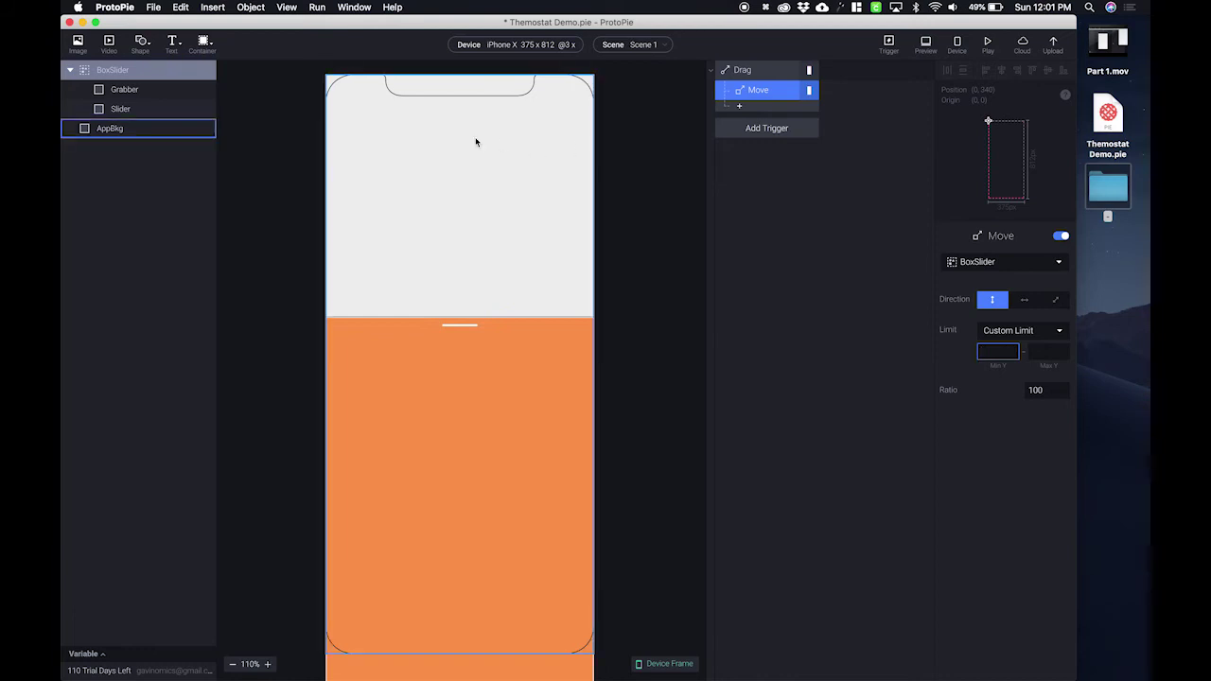
{"action": "type", "text": "120"}
{"action": "key", "text": "Tab"}
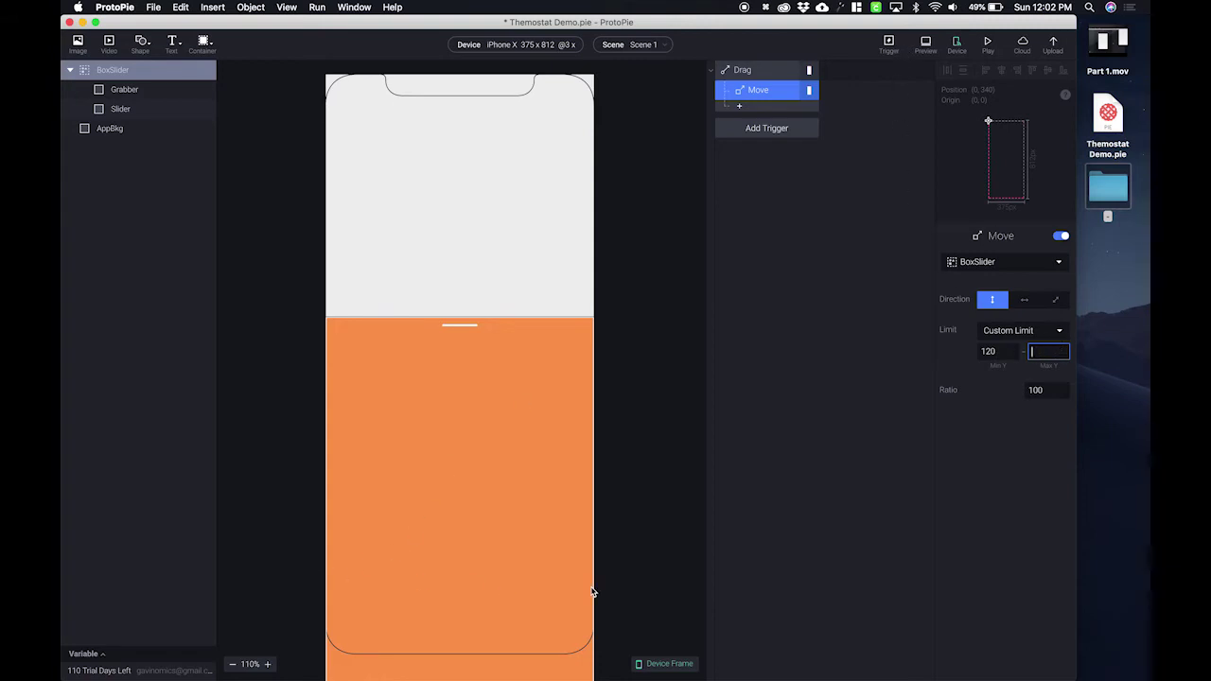
{"action": "type", "text": "720"}
{"action": "key", "text": "Tab"}
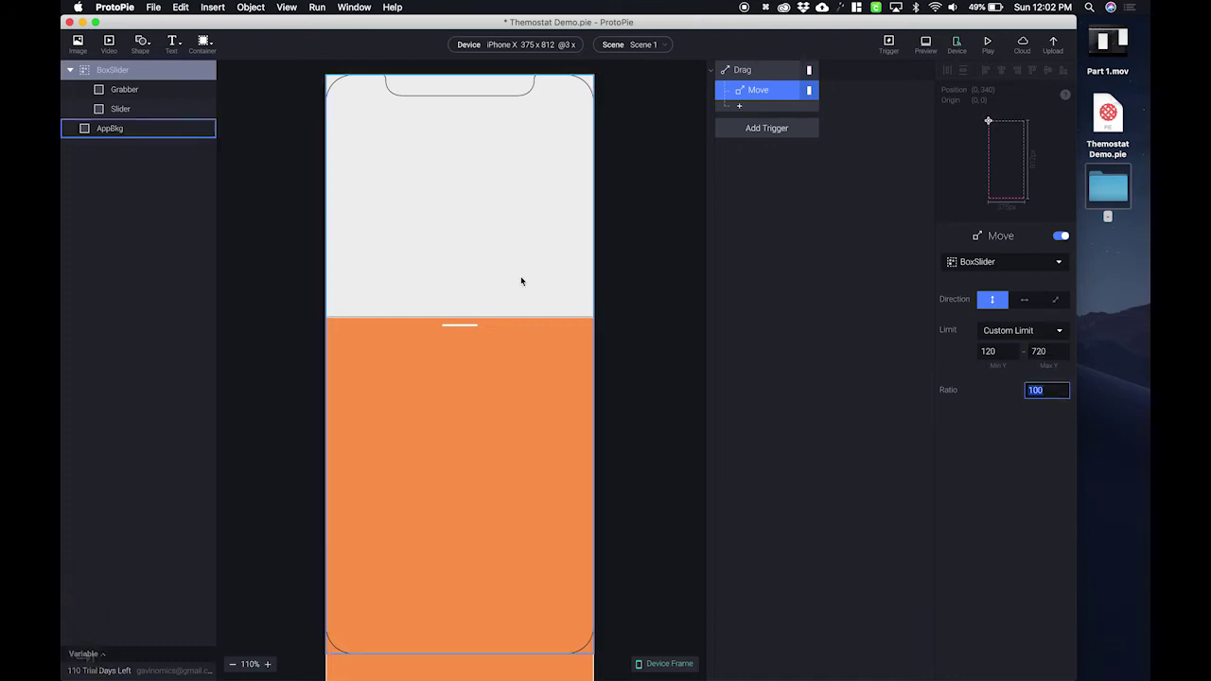
Step: Open the preview beside a narrowed editor window and test dragging the orange panel within its limits
{"action": "left_click", "coordinate": [926, 46]}
{"action": "left_click", "coordinate": [1001, 621]}
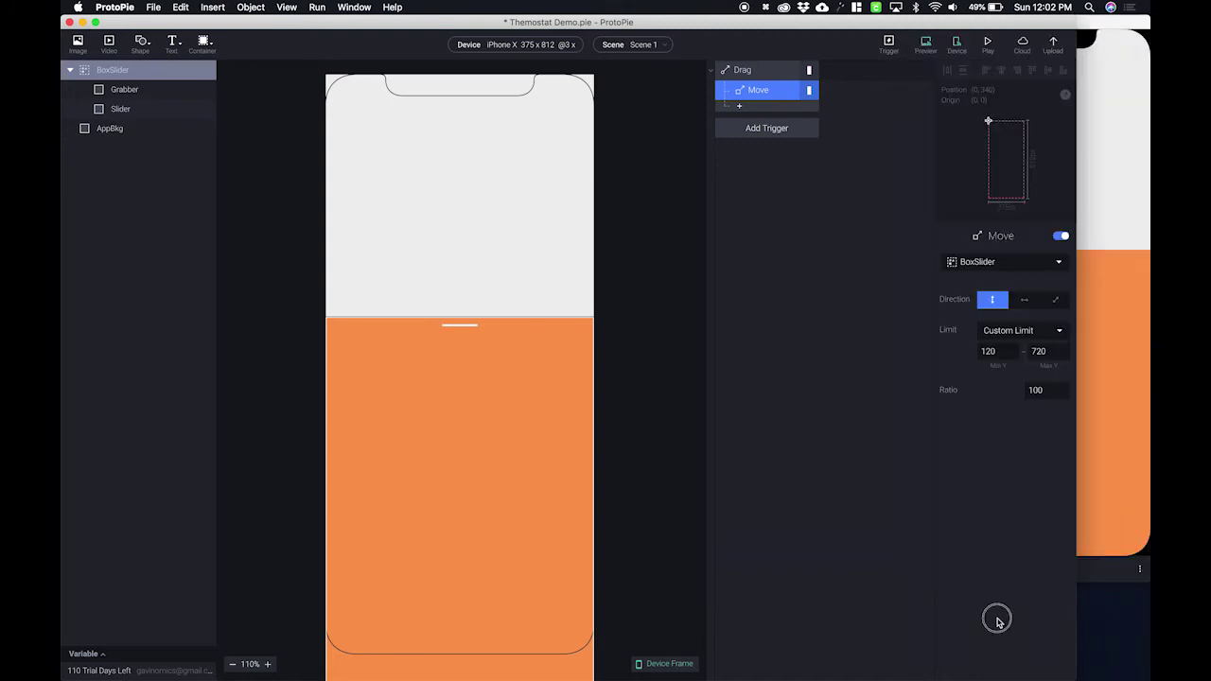
{"action": "left_click_drag", "start_coordinate": [1078, 611], "coordinate": [907, 620]}
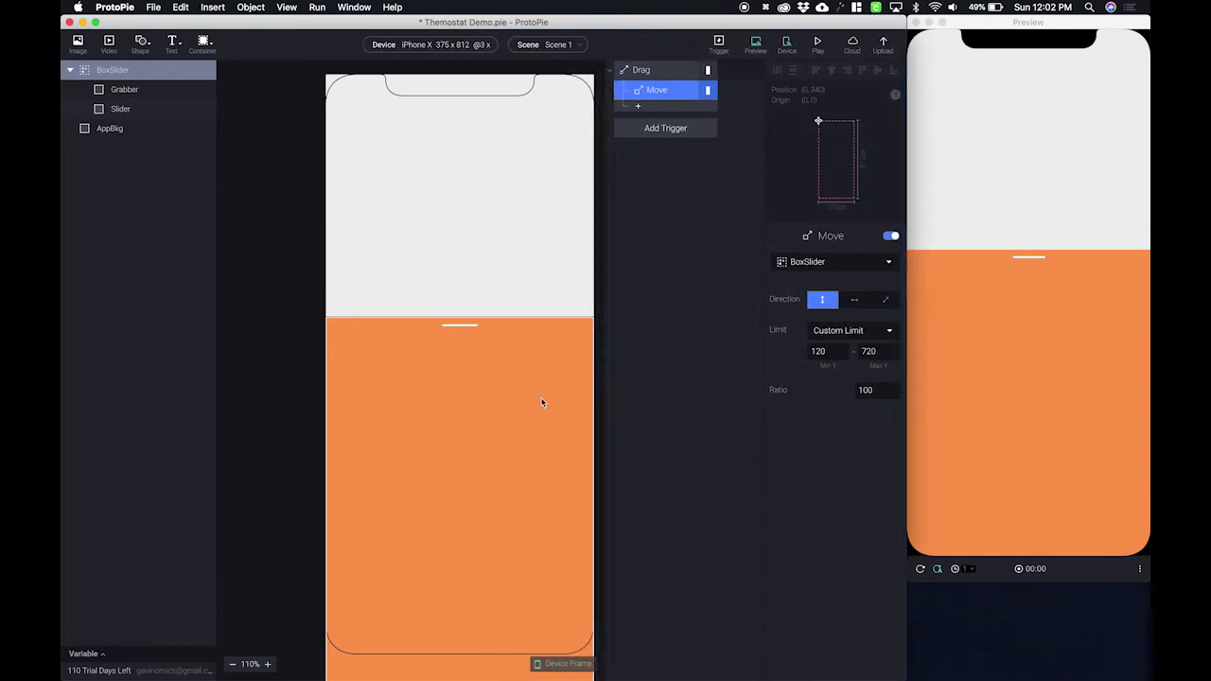
{"action": "scroll", "coordinate": [477, 365], "scroll_direction": "right", "scroll_amount": 3}
{"action": "scroll", "coordinate": [479, 365], "scroll_direction": "right", "scroll_amount": 1}
{"action": "left_click_drag", "start_coordinate": [1055, 275], "coordinate": [1033, 255]}
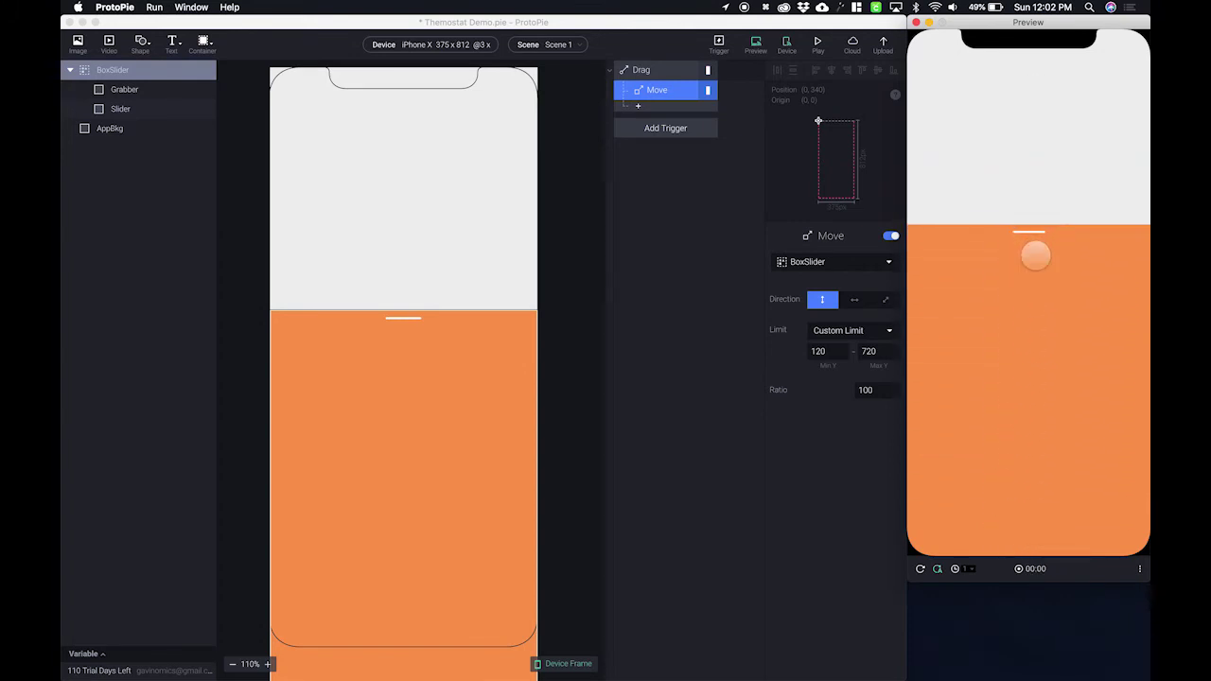
{"action": "left_click", "coordinate": [411, 262]}
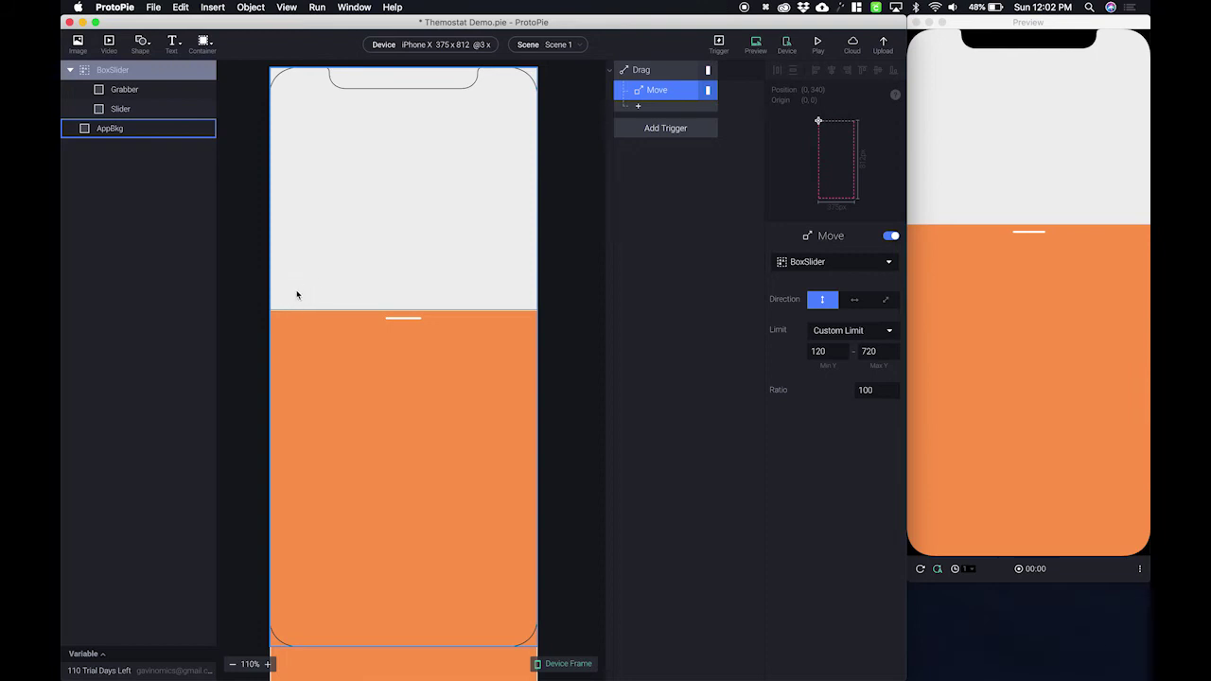
Step: Add a text layer and place it just above the orange panel at X 32, Y 292
{"action": "left_click", "coordinate": [172, 43]}
{"action": "left_click", "coordinate": [188, 61]}
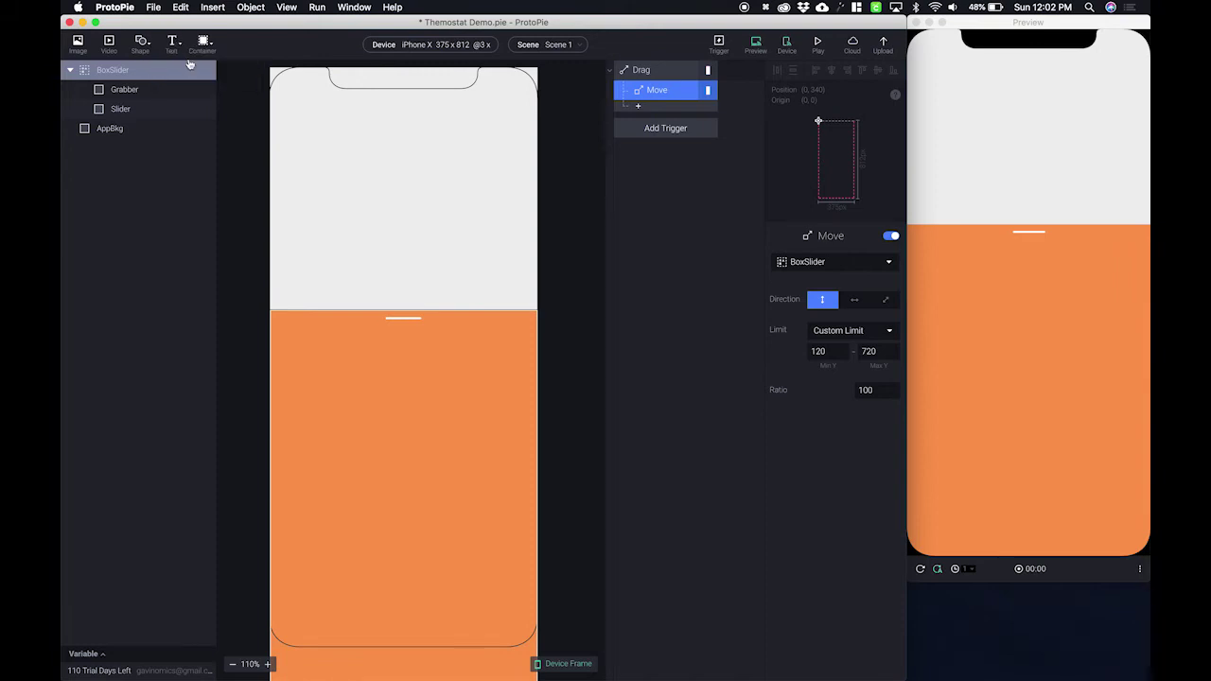
{"action": "left_click_drag", "start_coordinate": [292, 83], "coordinate": [292, 295]}
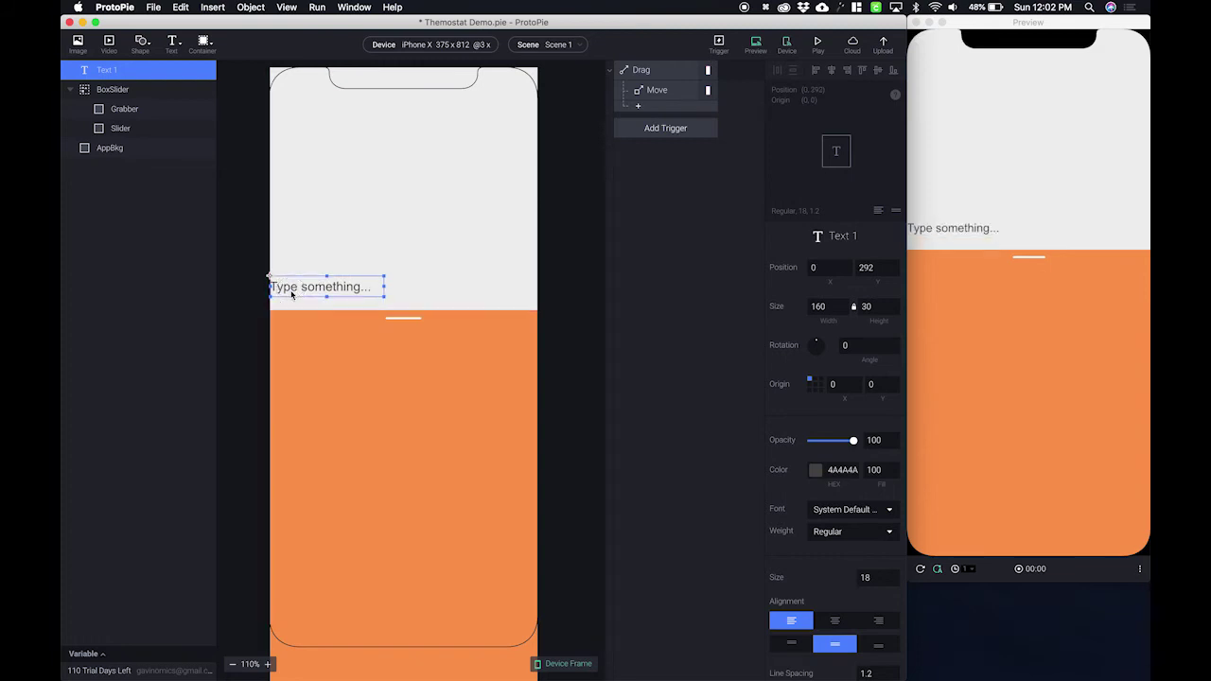
{"action": "key", "text": "shift+Right"}
{"action": "key", "text": "shift+Right"}
{"action": "left_click", "coordinate": [292, 294]}
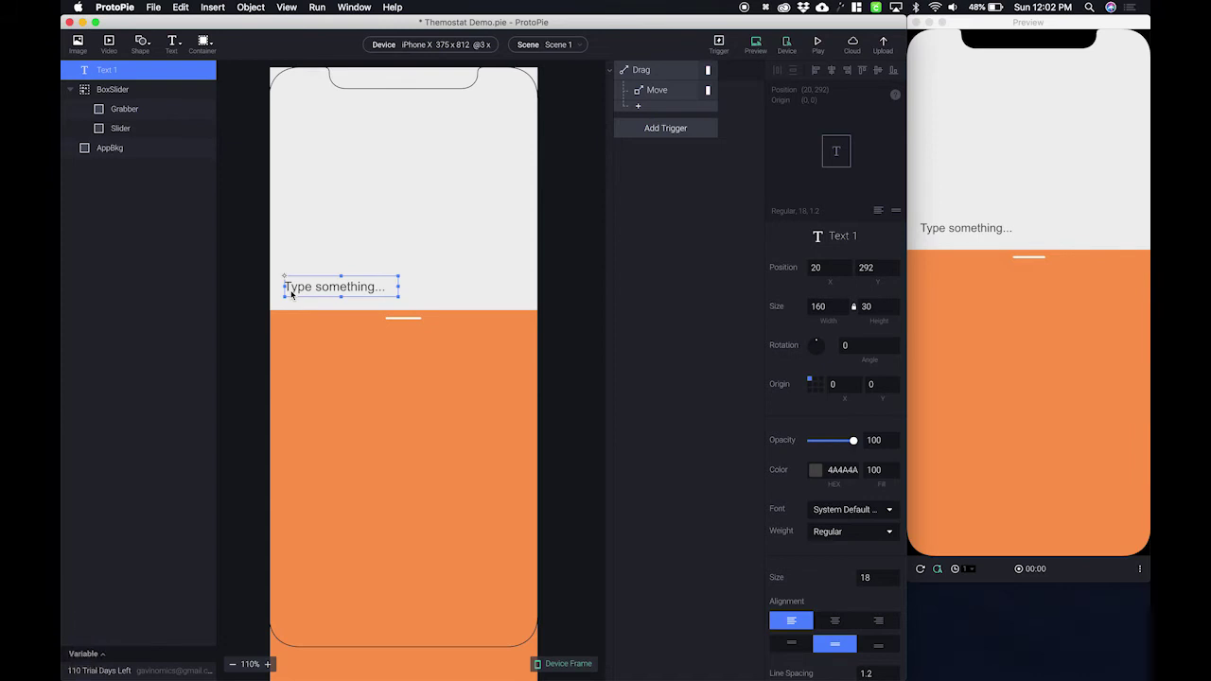
{"action": "key", "text": "shift+Right"}
{"action": "key", "text": "Right"}
{"action": "key", "text": "Right"}
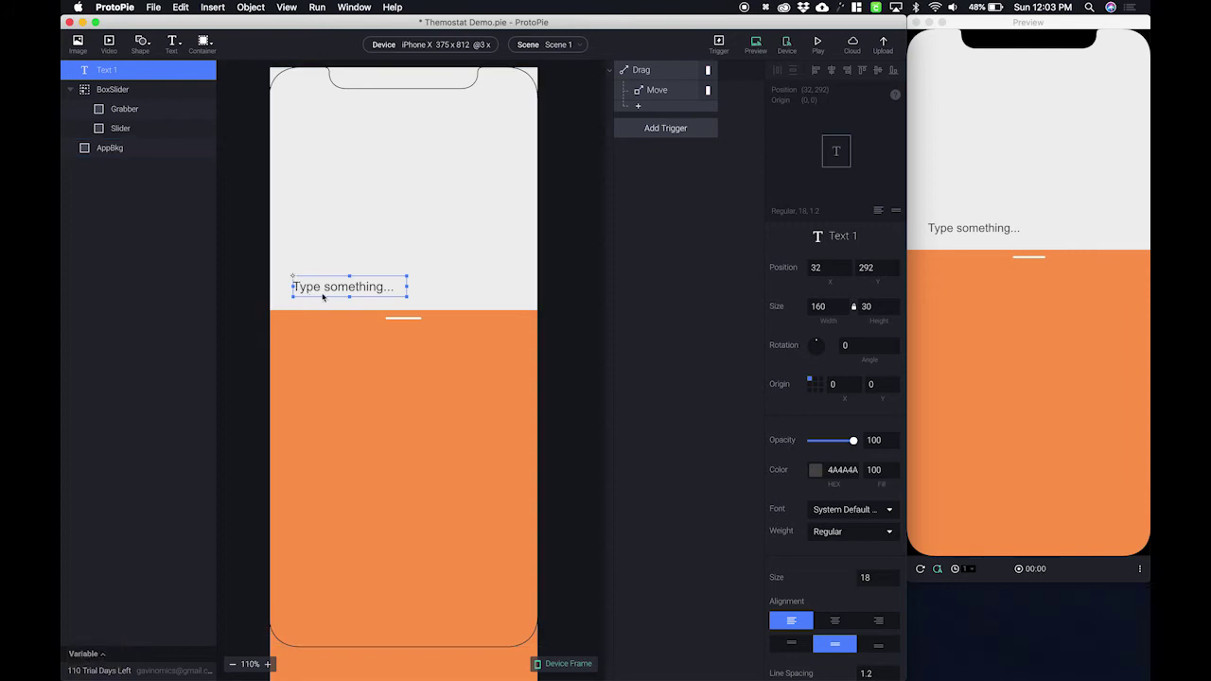
Step: Replace the placeholder text above the orange panel with 68°
{"action": "double_click", "coordinate": [367, 287]}
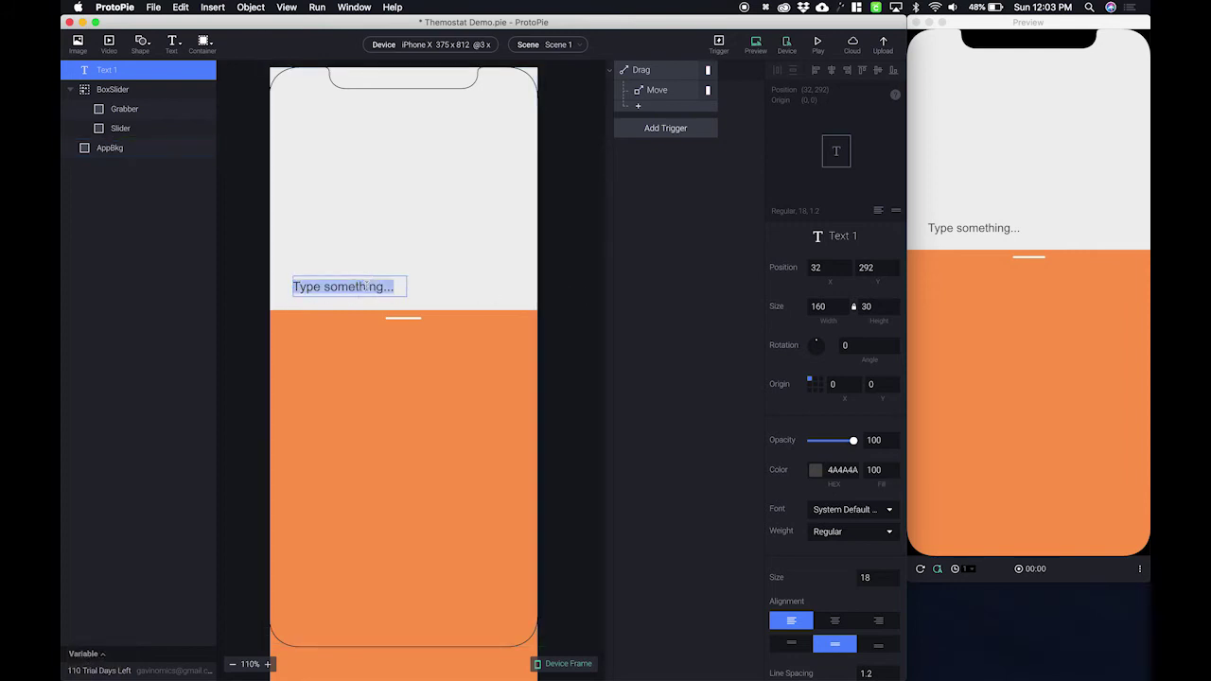
{"action": "type", "text": "68°"}
{"action": "left_click", "coordinate": [230, 211]}
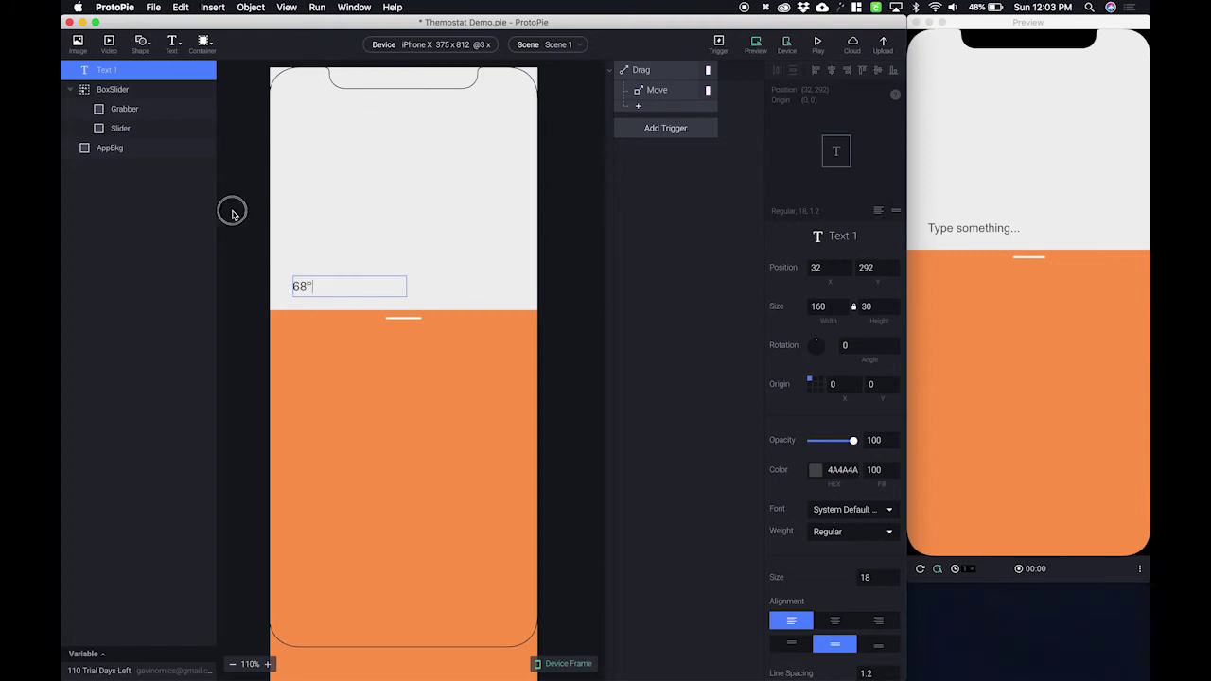
Step: Set the 68° text's font size to 32 and its colour to the saved orange, hex FB9B50
{"action": "left_click", "coordinate": [305, 286]}
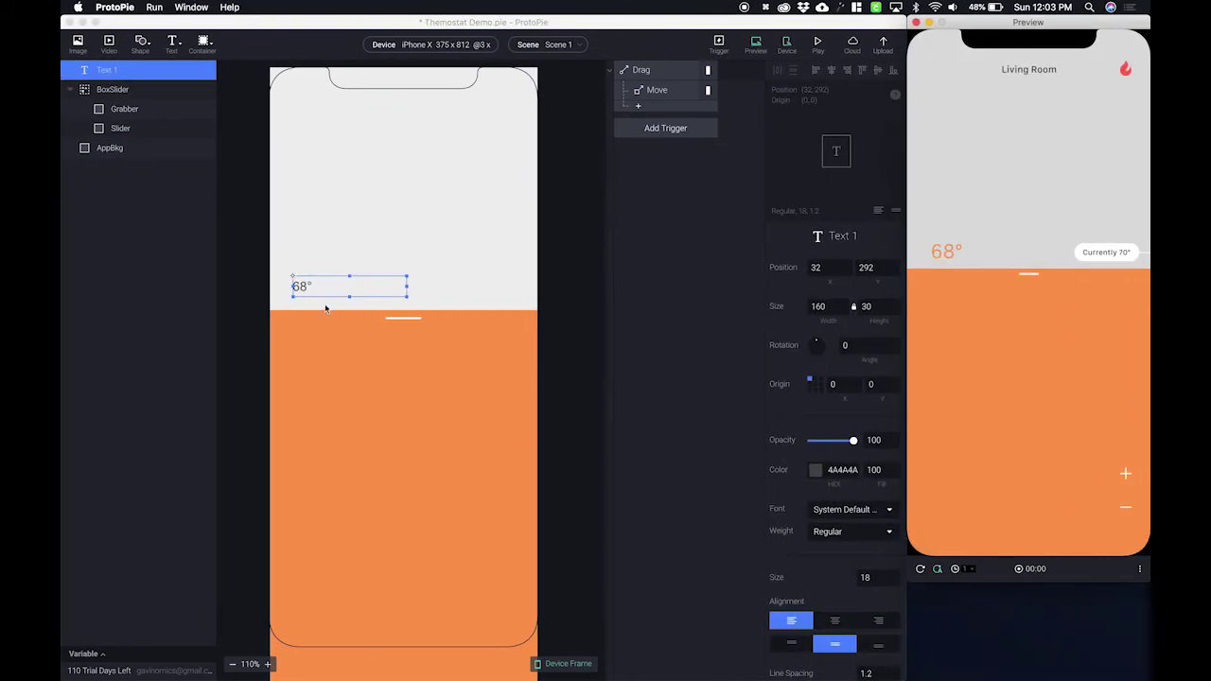
{"action": "left_click", "coordinate": [878, 577]}
{"action": "type", "text": "32"}
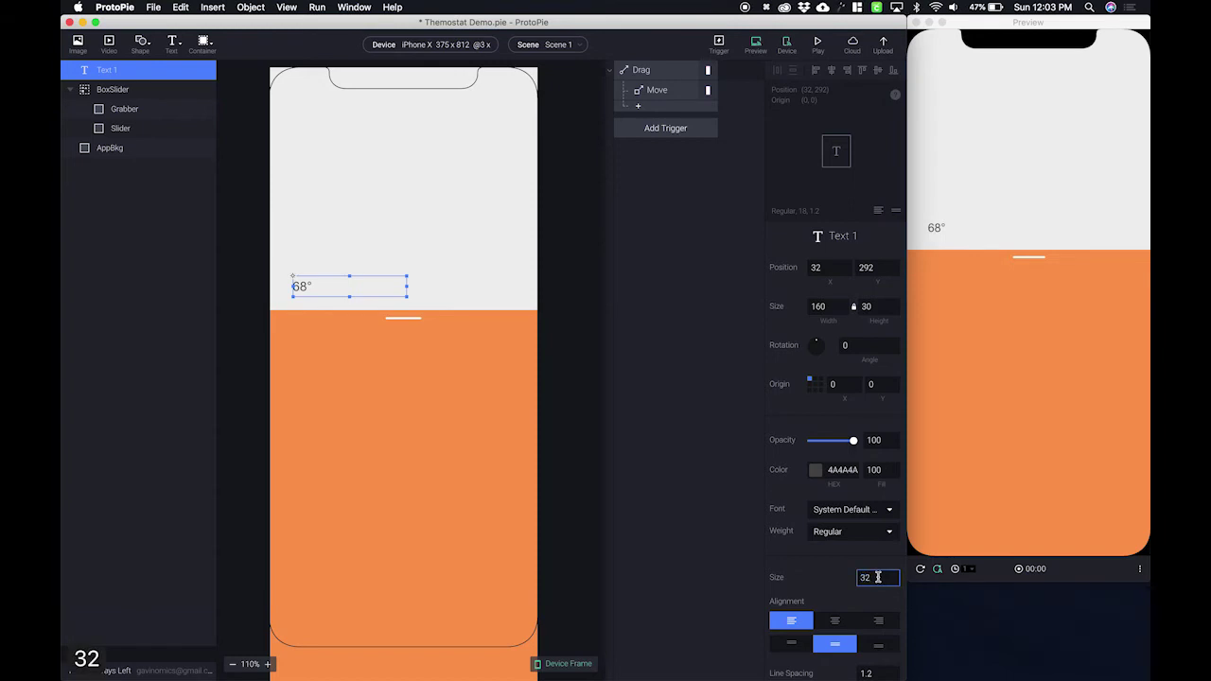
{"action": "key", "text": "Tab"}
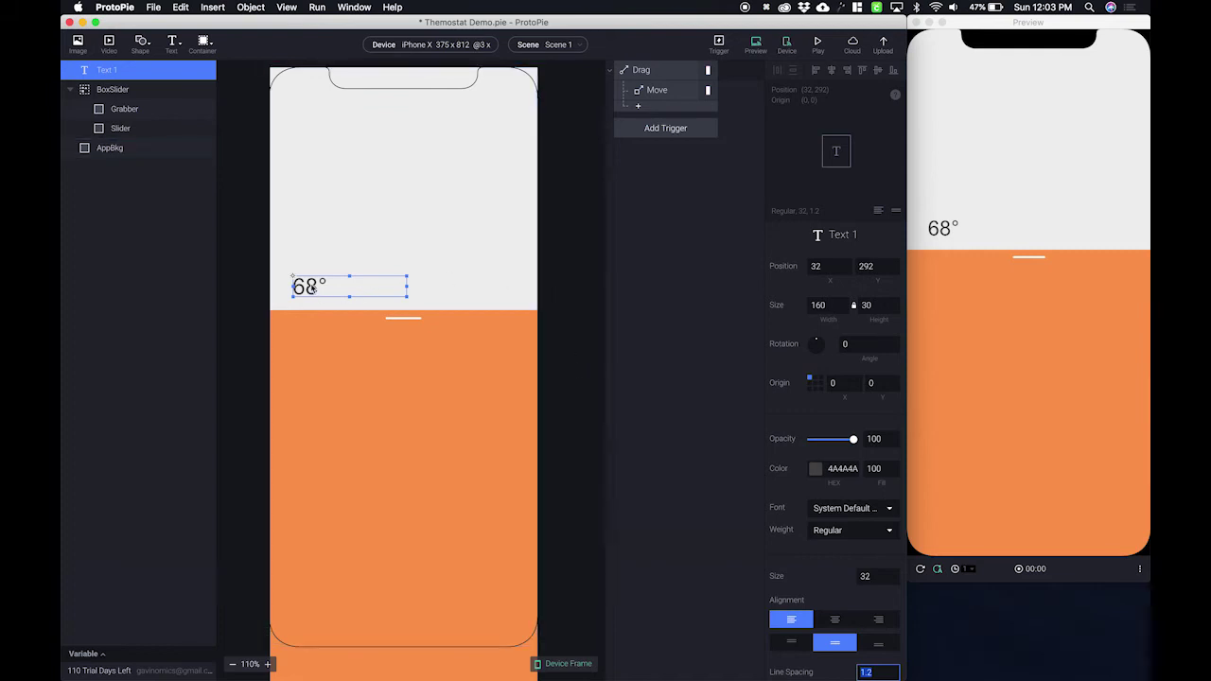
{"action": "left_click", "coordinate": [816, 468]}
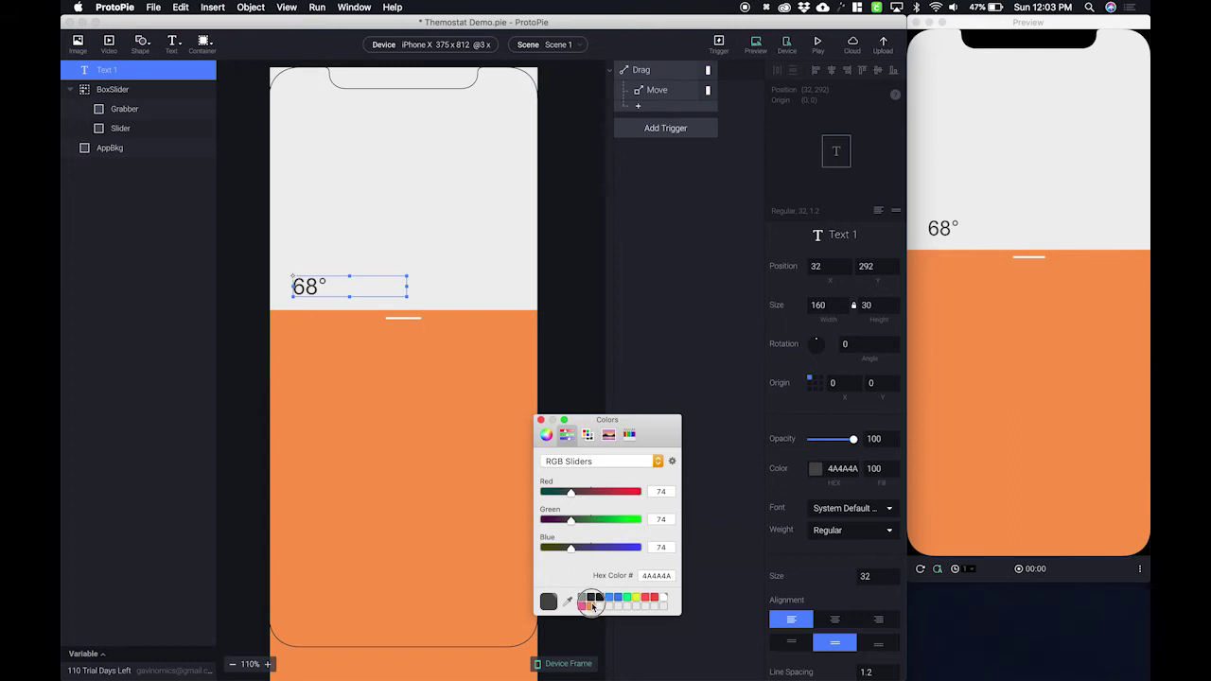
{"action": "left_click", "coordinate": [591, 606]}
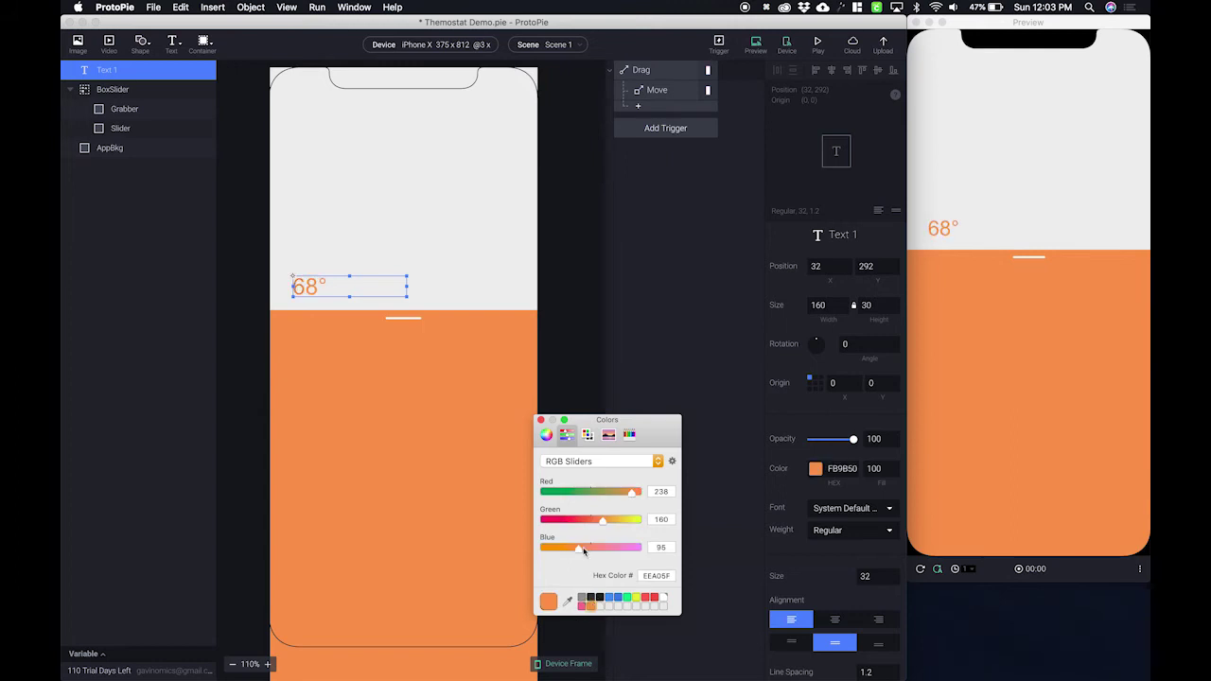
{"action": "left_click", "coordinate": [541, 420]}
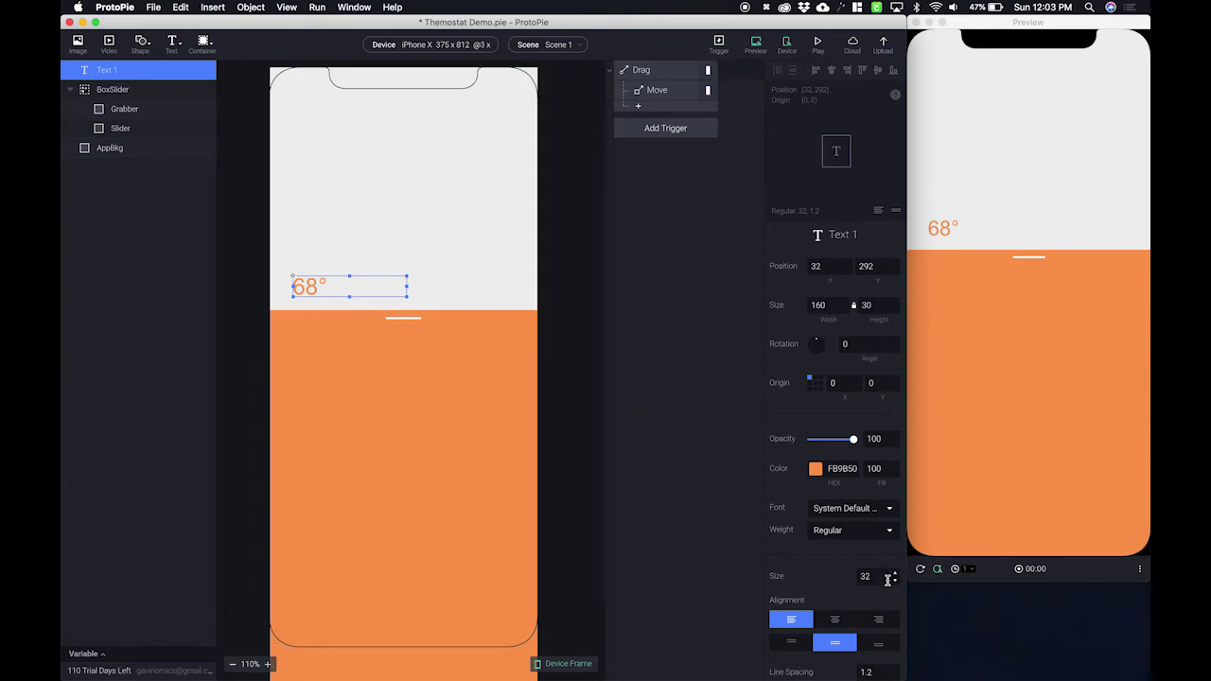
Step: Test in the preview how the 68° text behaves while the orange panel is dragged
{"action": "left_click", "coordinate": [928, 577]}
{"action": "mouse_move", "coordinate": [1015, 362]}
{"action": "left_mouse_down"}
{"action": "mouse_move", "coordinate": [1013, 236]}
{"action": "mouse_move", "coordinate": [1004, 443]}
{"action": "mouse_move", "coordinate": [1014, 257]}
{"action": "mouse_move", "coordinate": [1011, 401]}
{"action": "mouse_move", "coordinate": [1016, 337]}
{"action": "mouse_move", "coordinate": [1010, 380]}
{"action": "mouse_move", "coordinate": [1009, 359]}
{"action": "left_mouse_up"}
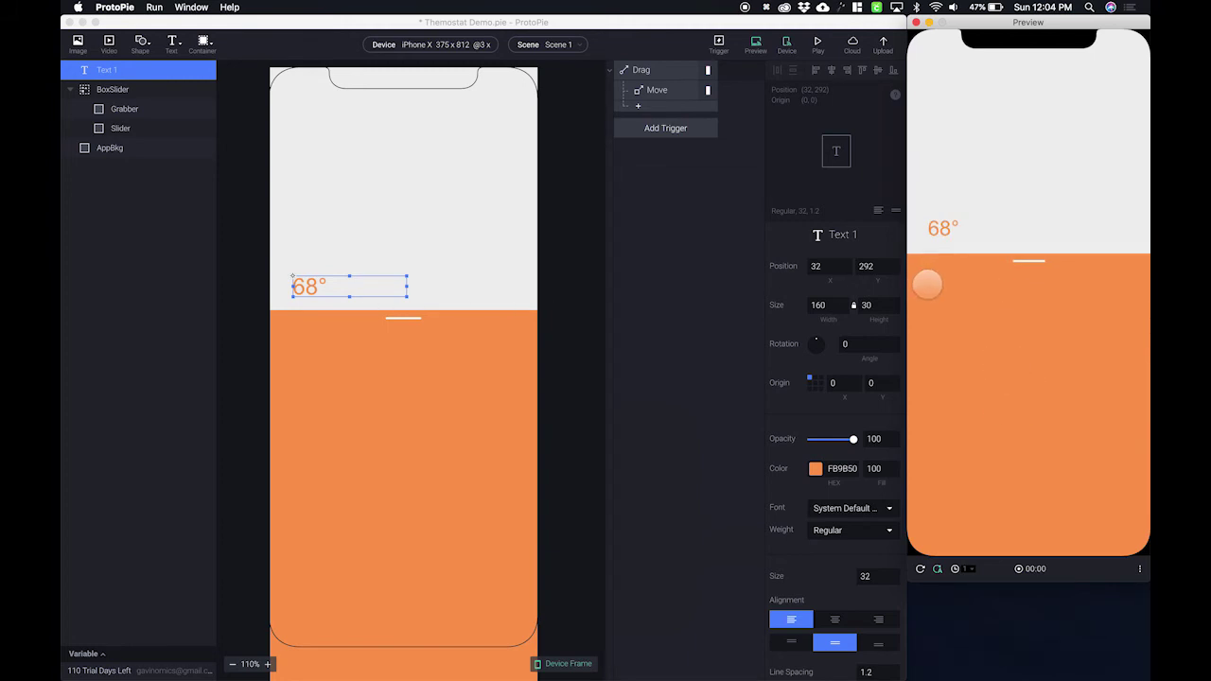
{"action": "left_click", "coordinate": [499, 344]}
{"action": "left_click", "coordinate": [630, 161]}
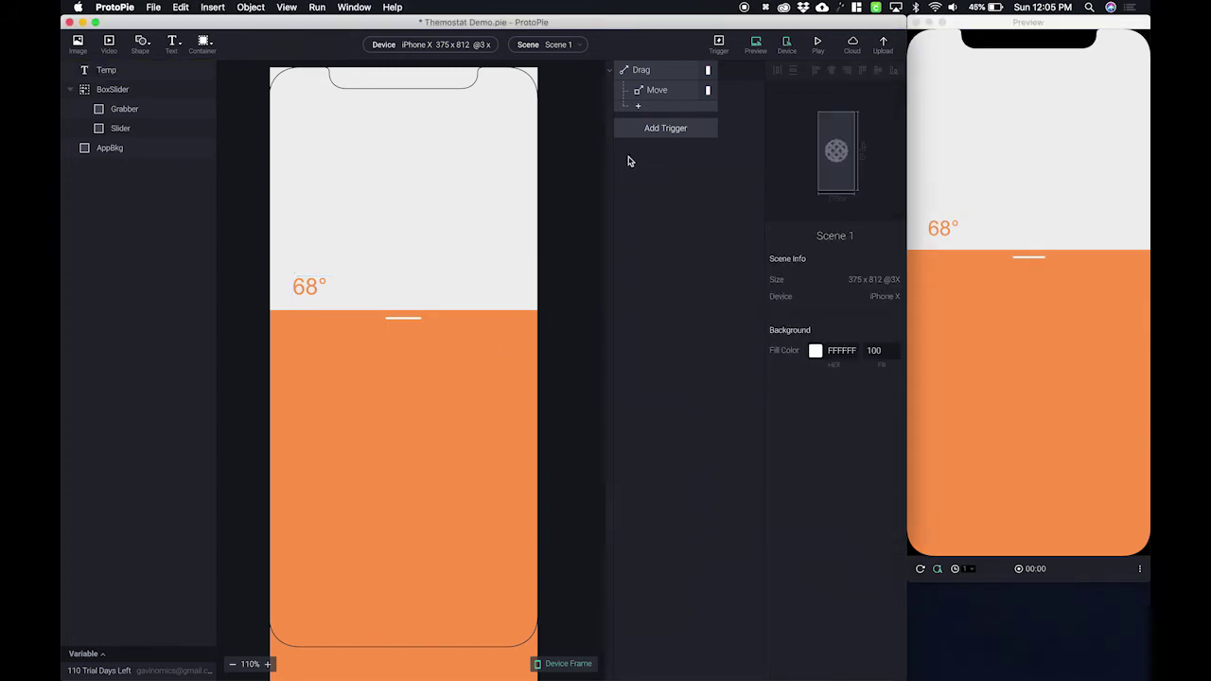
Step: Nest the Temp text layer inside the BoxSlider container, above Grabber
{"action": "left_click", "coordinate": [308, 294]}
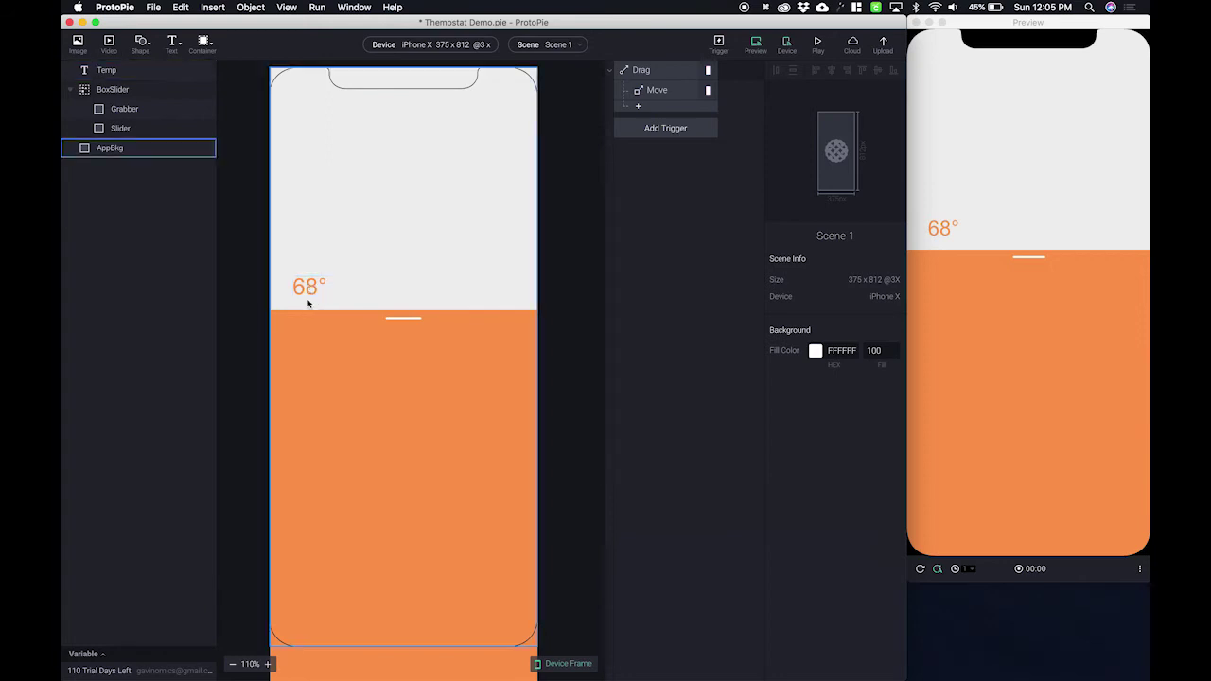
{"action": "left_click", "coordinate": [401, 357]}
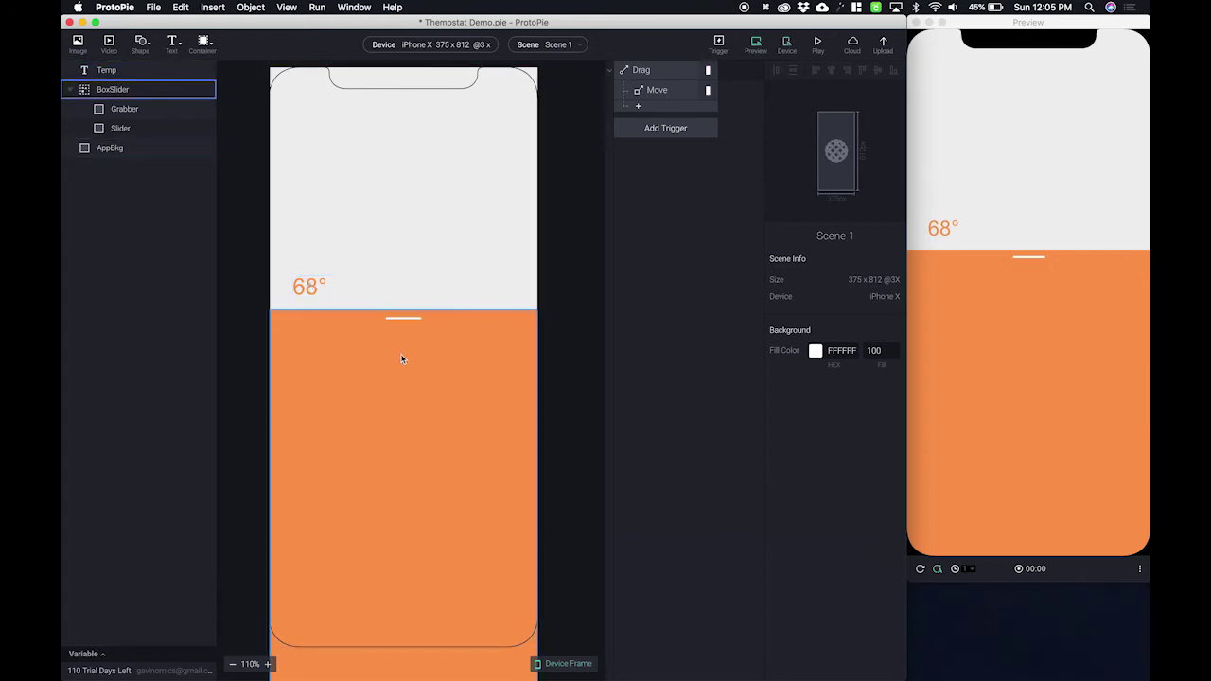
{"action": "left_click", "coordinate": [305, 291]}
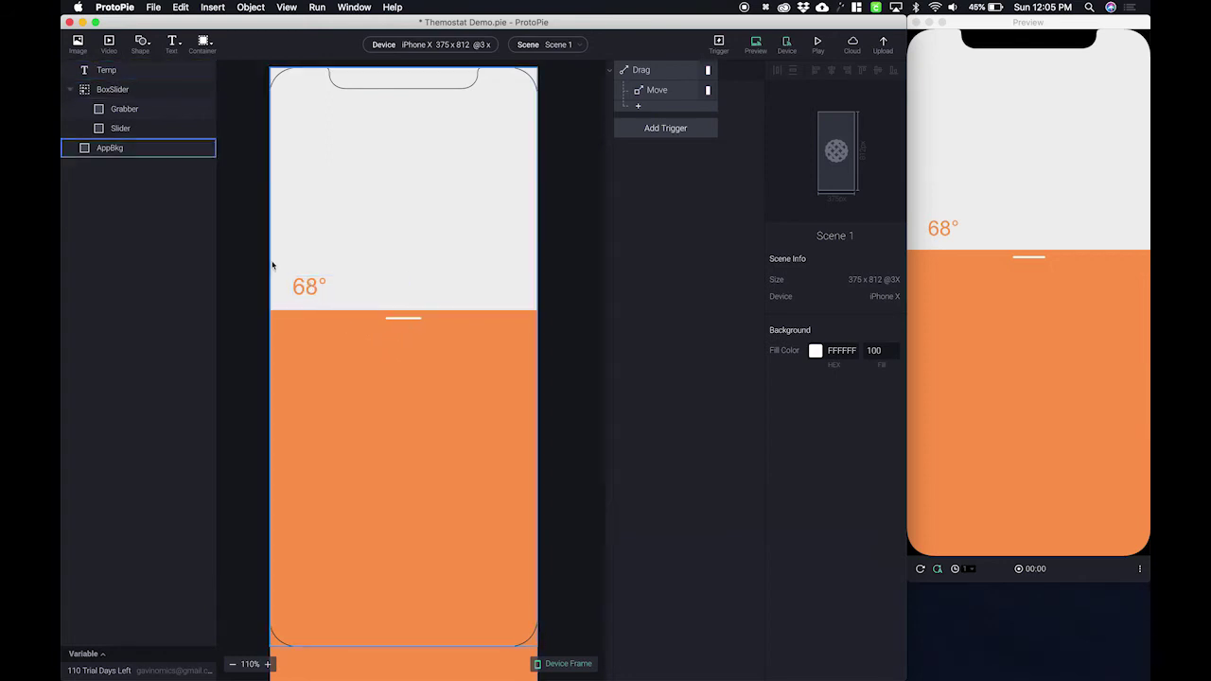
{"action": "left_click", "coordinate": [112, 73]}
{"action": "left_click_drag", "start_coordinate": [130, 77], "coordinate": [127, 91]}
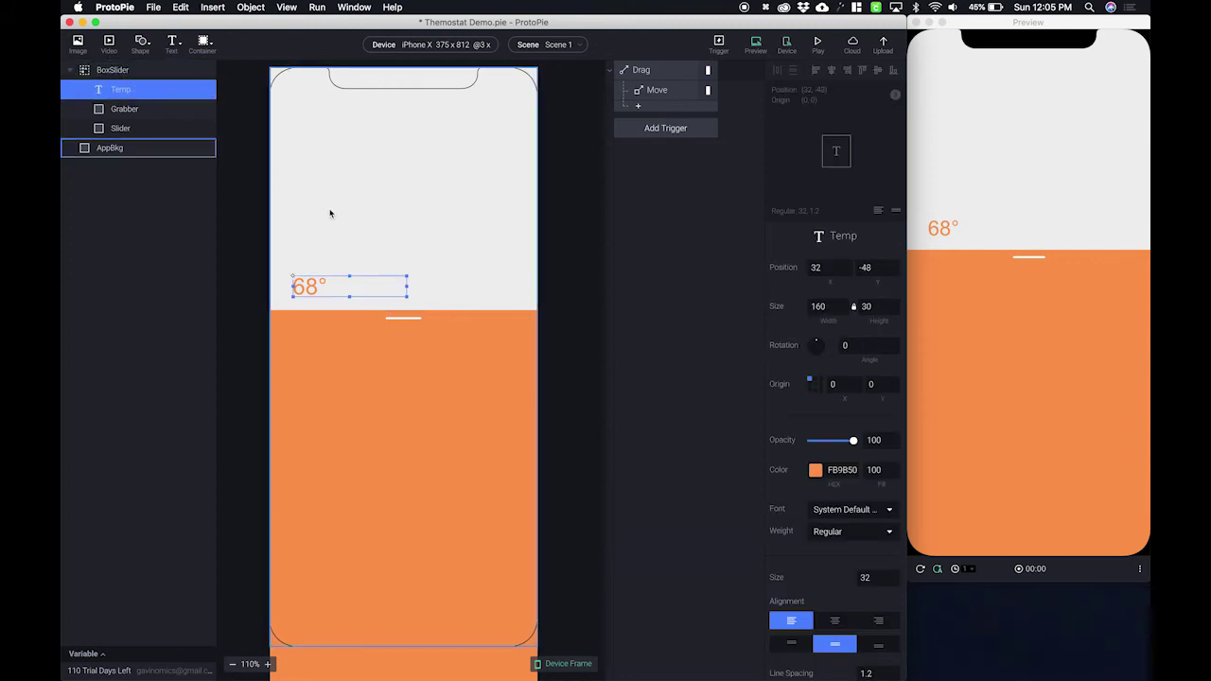
Step: Test in the preview whether the 68° text moves with the orange panel as it is dragged upwards
{"action": "left_click", "coordinate": [1002, 394]}
{"action": "left_click_drag", "start_coordinate": [1002, 394], "coordinate": [1006, 296]}
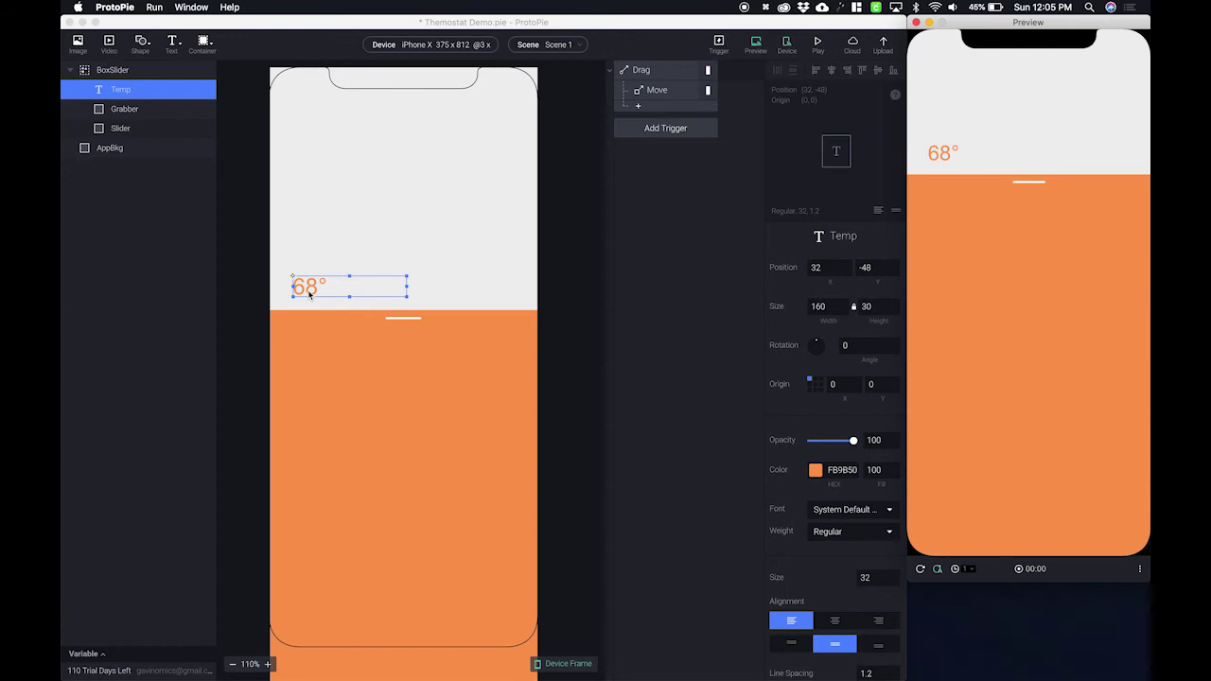
{"action": "left_click", "coordinate": [556, 210]}
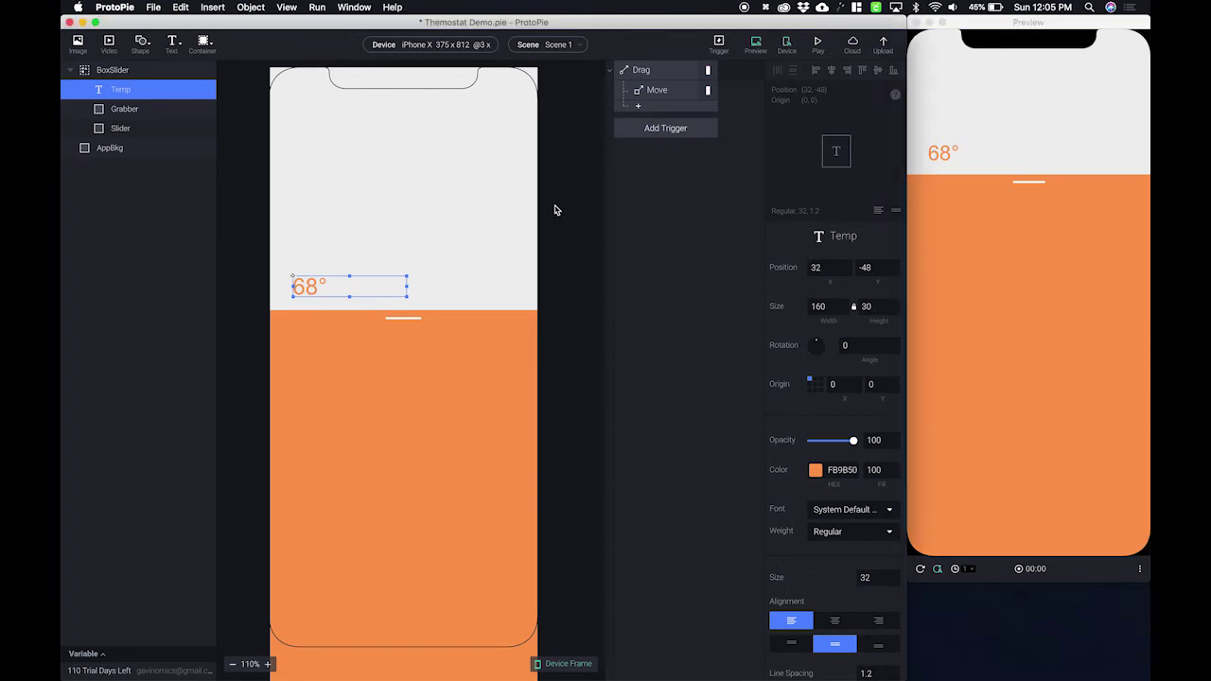
Step: Add a Detect trigger that watches the Y position of BoxSlider
{"action": "left_click", "coordinate": [670, 129]}
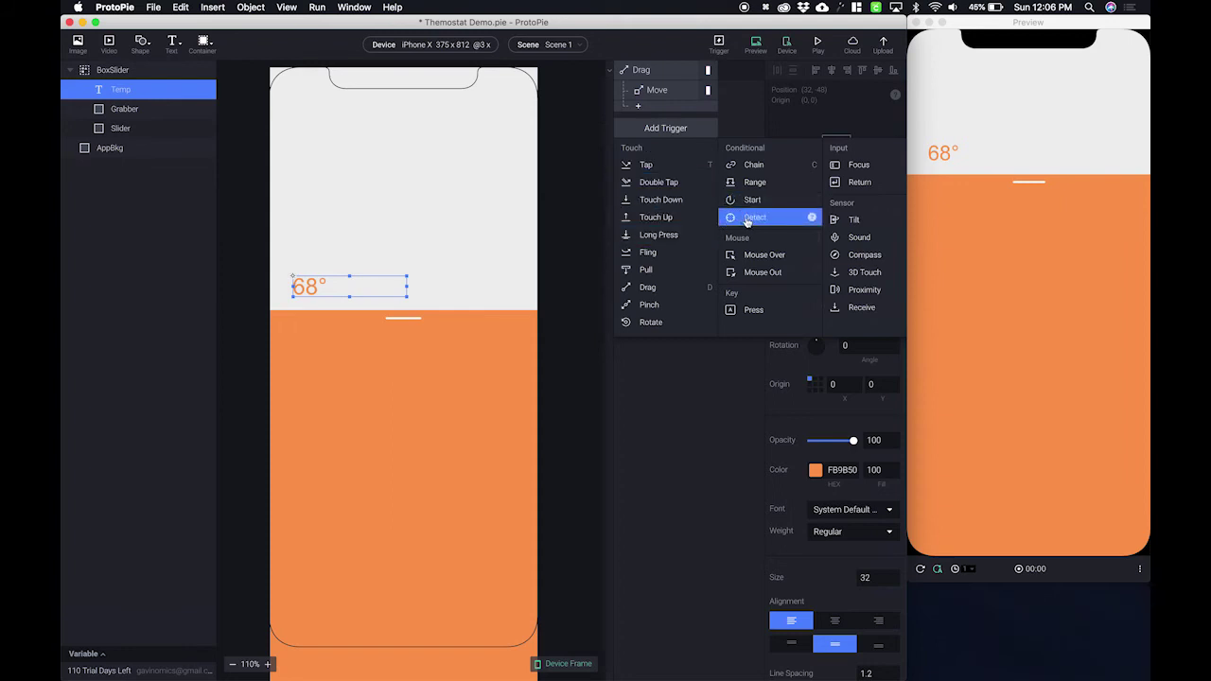
{"action": "left_click", "coordinate": [779, 220]}
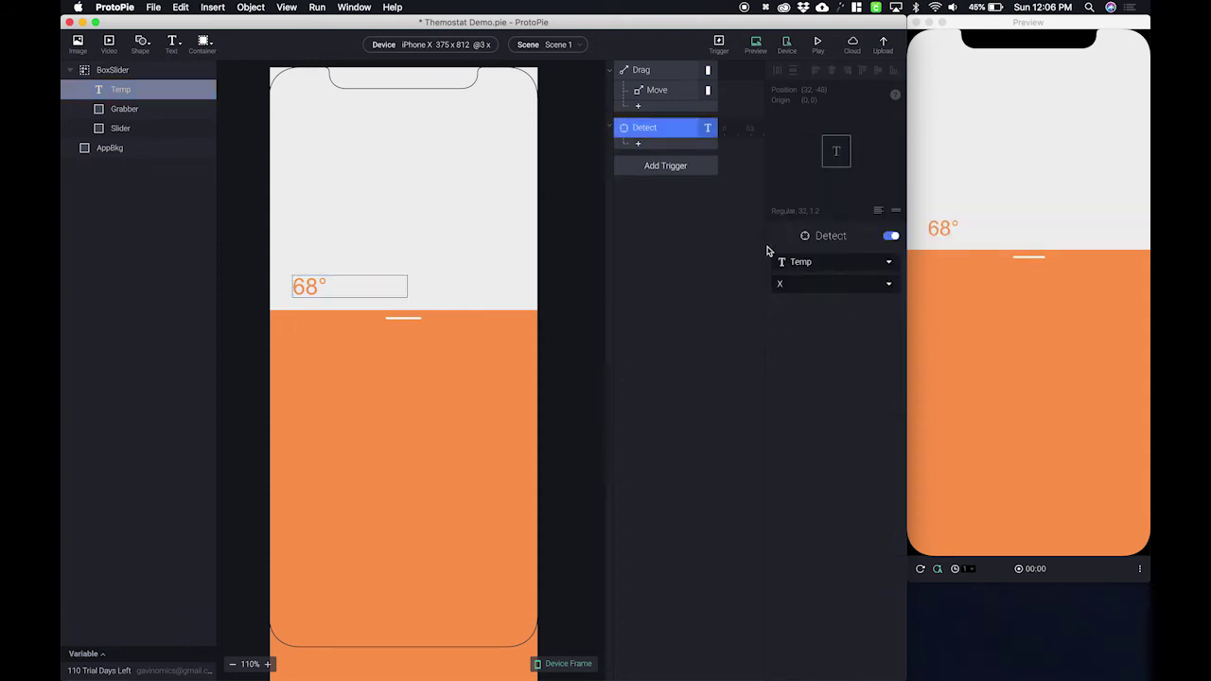
{"action": "left_click", "coordinate": [802, 266]}
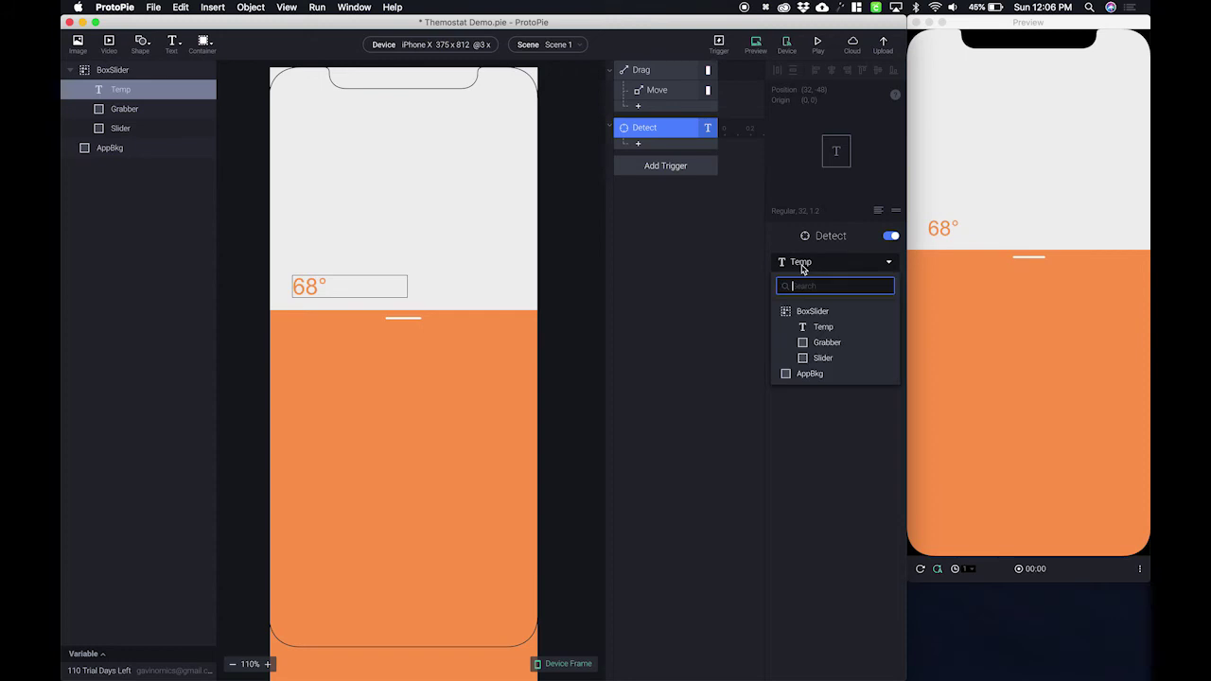
{"action": "left_click", "coordinate": [560, 270]}
{"action": "left_click", "coordinate": [672, 130]}
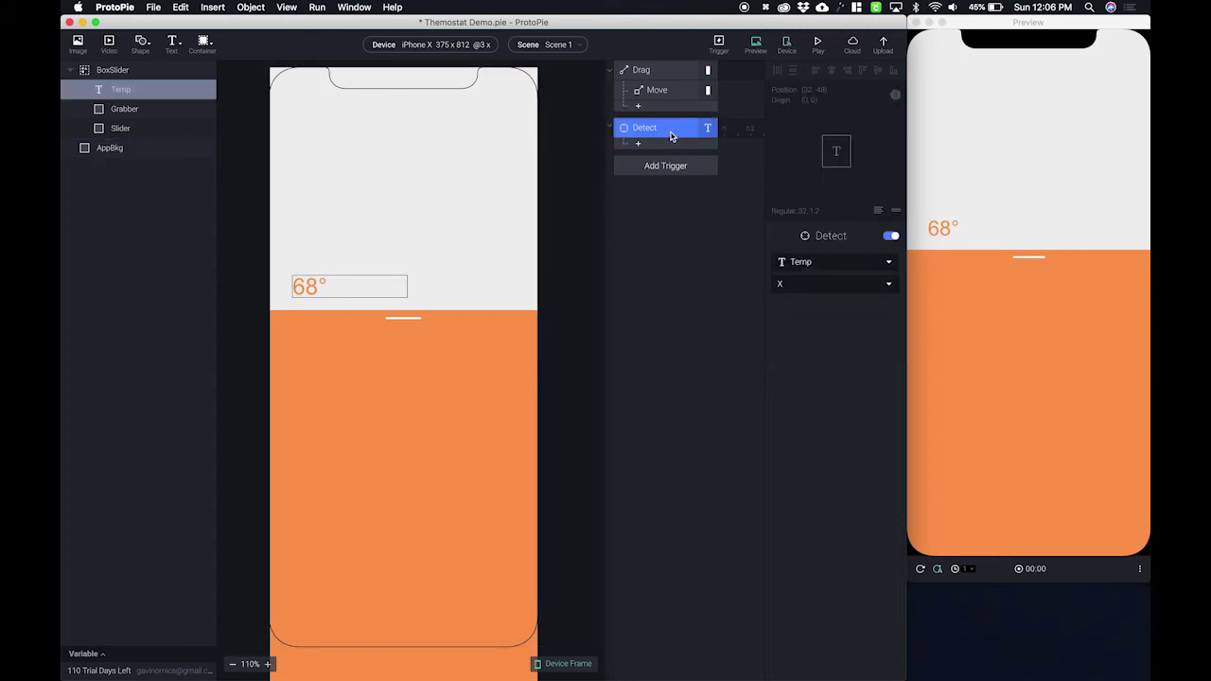
{"action": "left_click", "coordinate": [827, 268]}
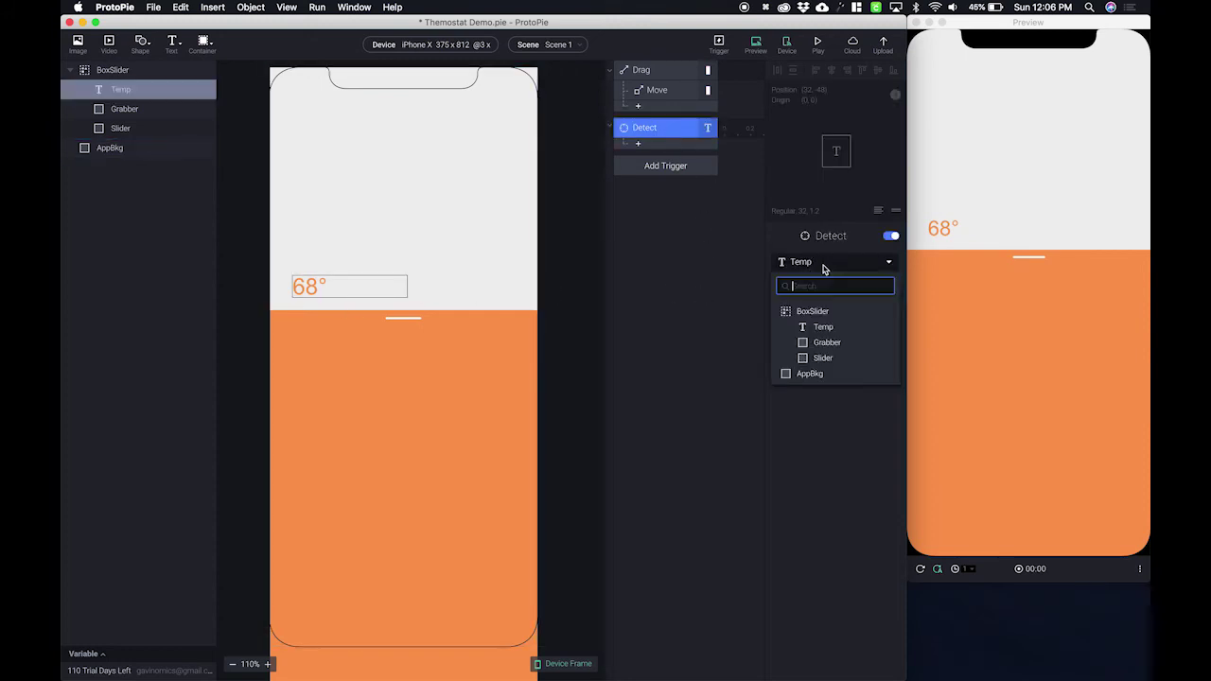
{"action": "left_click", "coordinate": [829, 316]}
{"action": "left_click", "coordinate": [806, 284]}
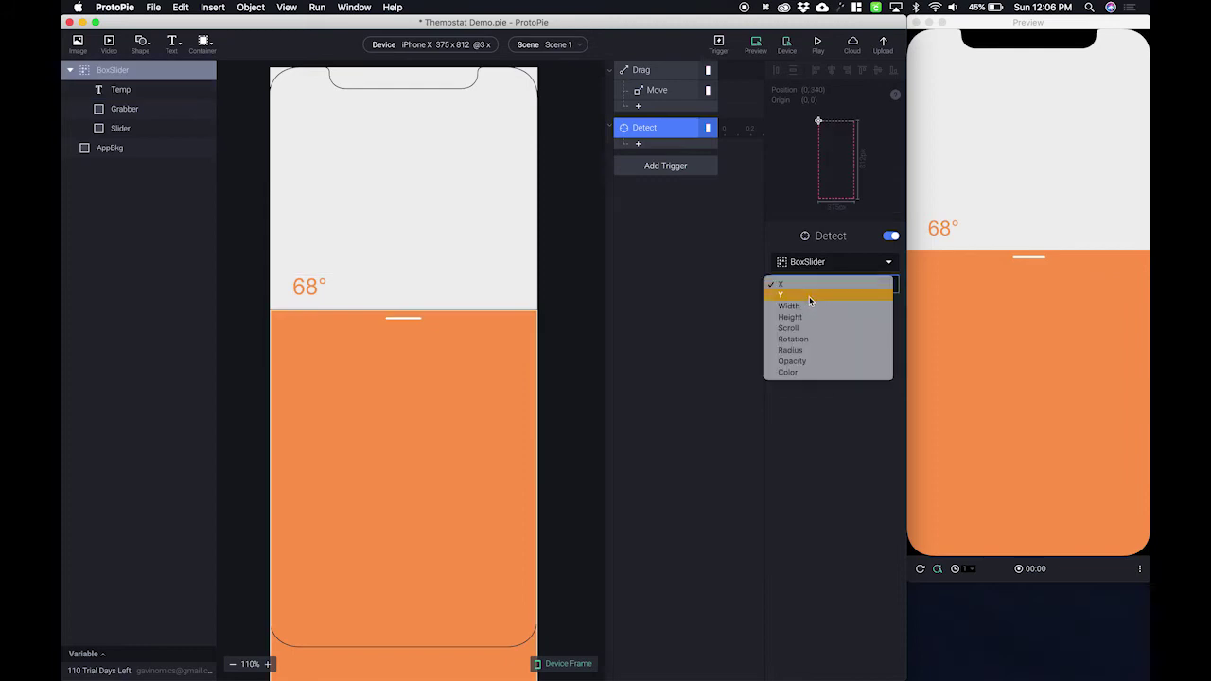
{"action": "left_click", "coordinate": [810, 296]}
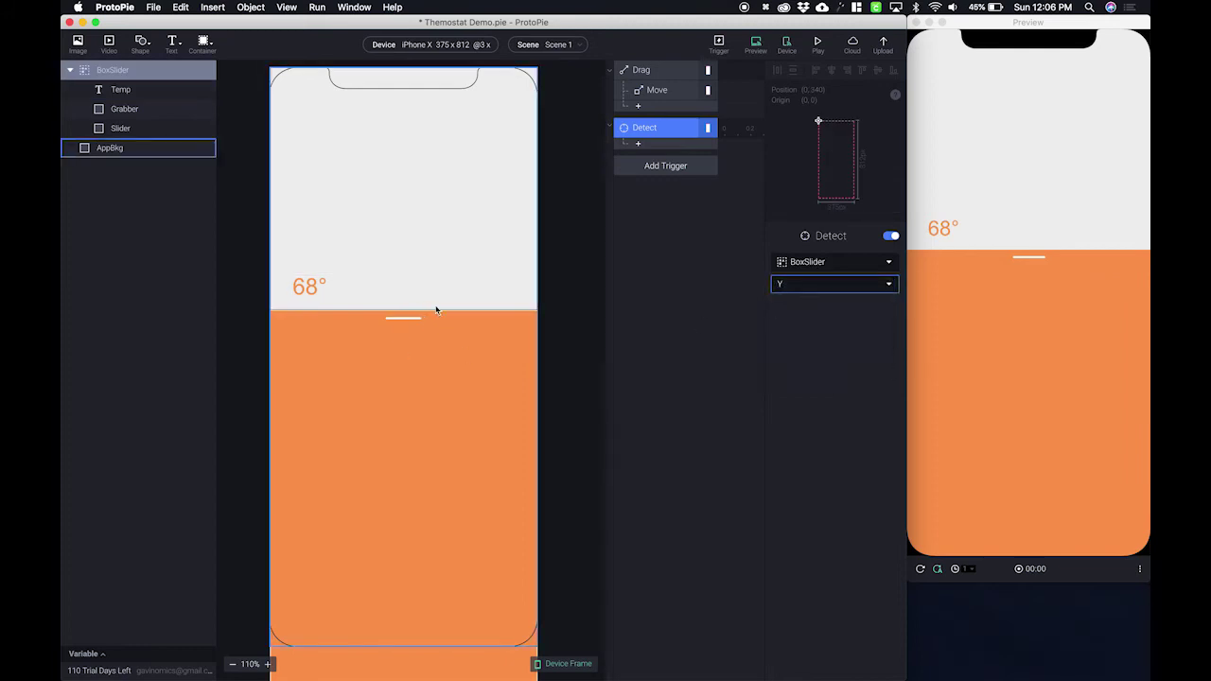
Step: Add a Text response under the Detect trigger and assign it to the Temp layer
{"action": "left_click", "coordinate": [639, 144]}
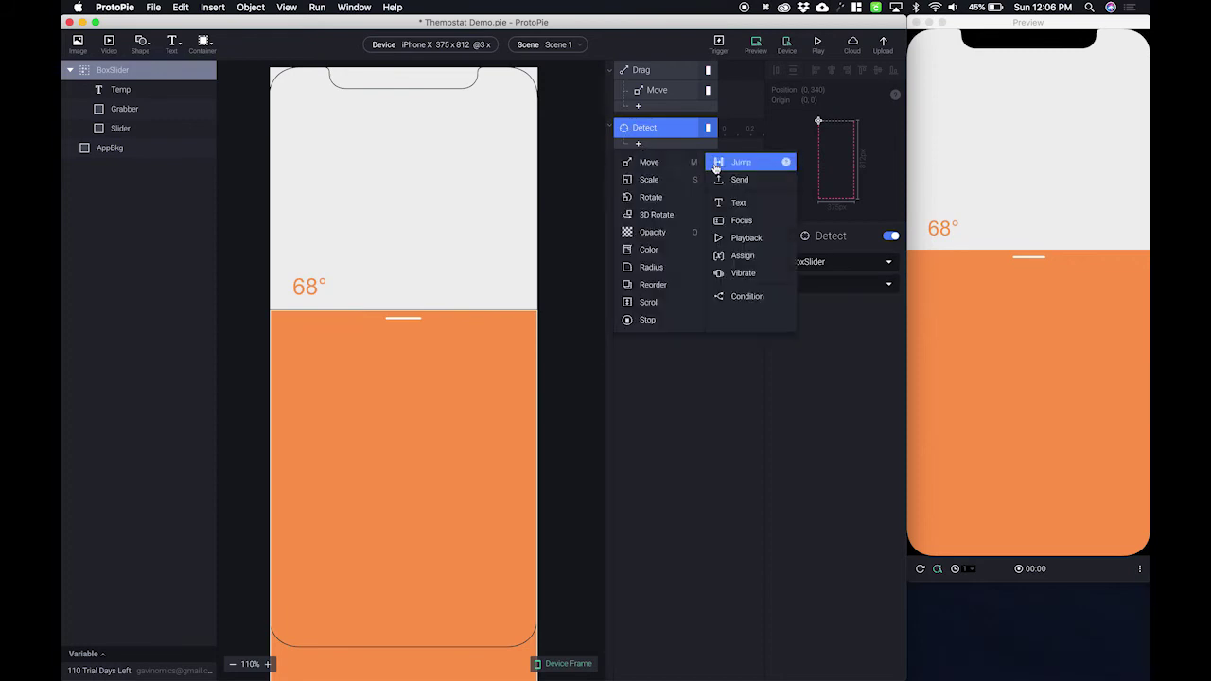
{"action": "left_click", "coordinate": [757, 206]}
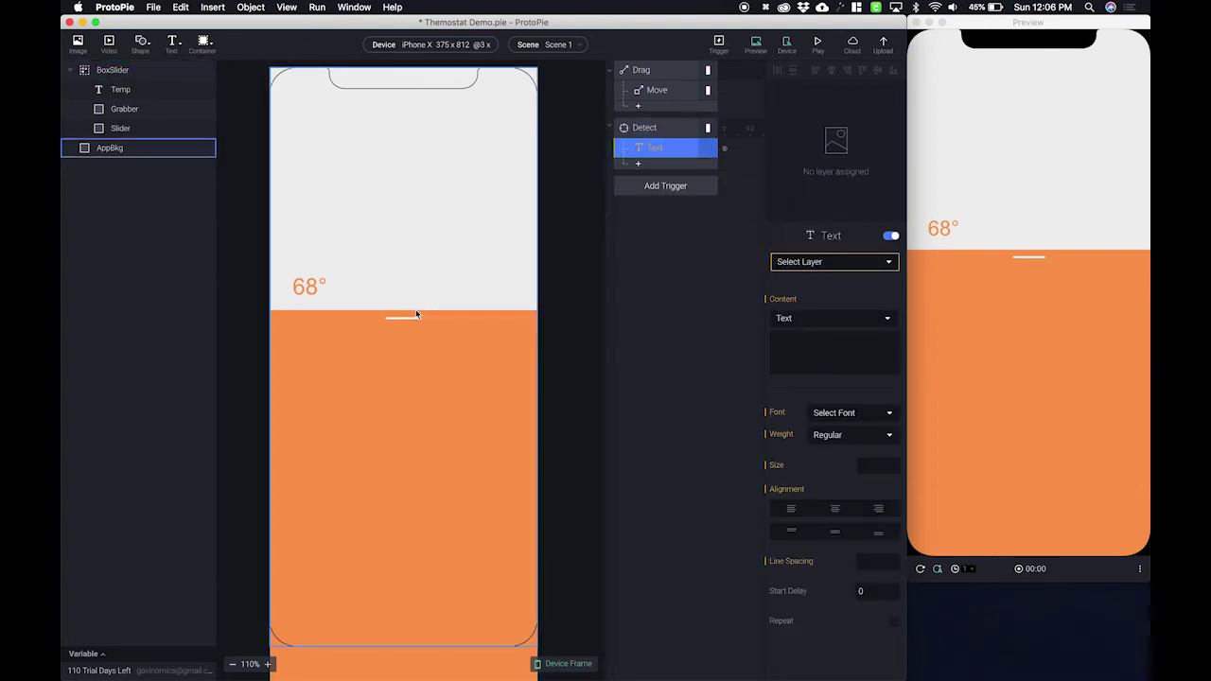
{"action": "left_click", "coordinate": [832, 268]}
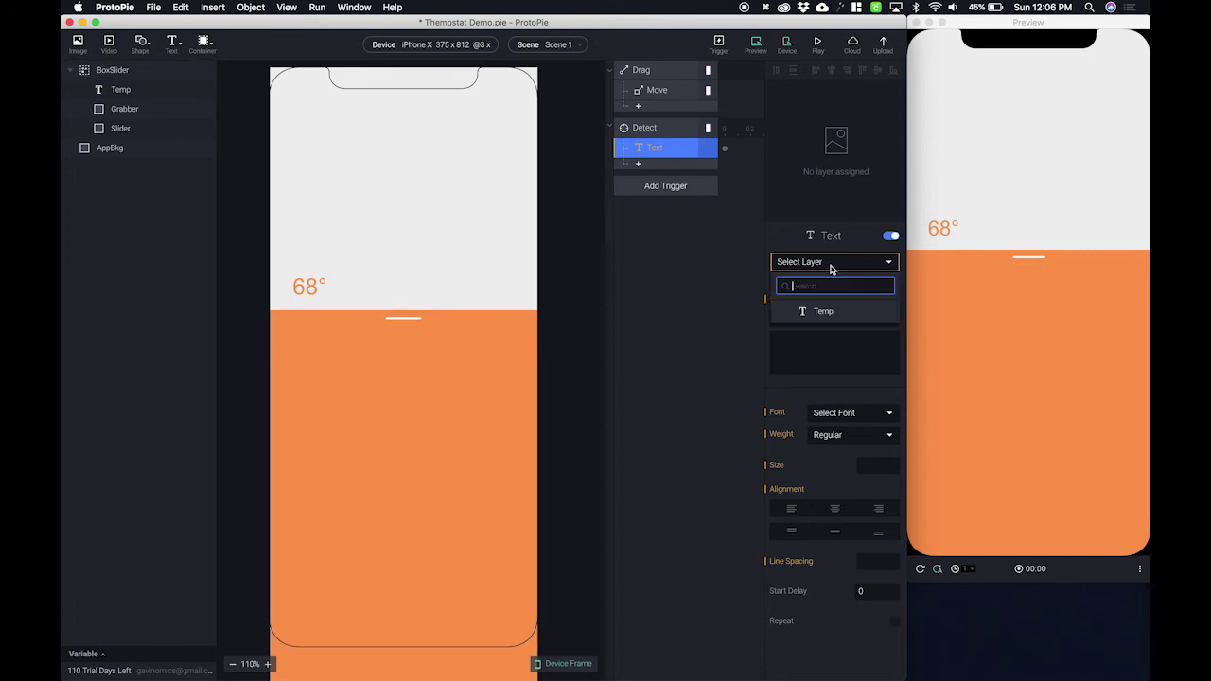
{"action": "left_click", "coordinate": [841, 313]}
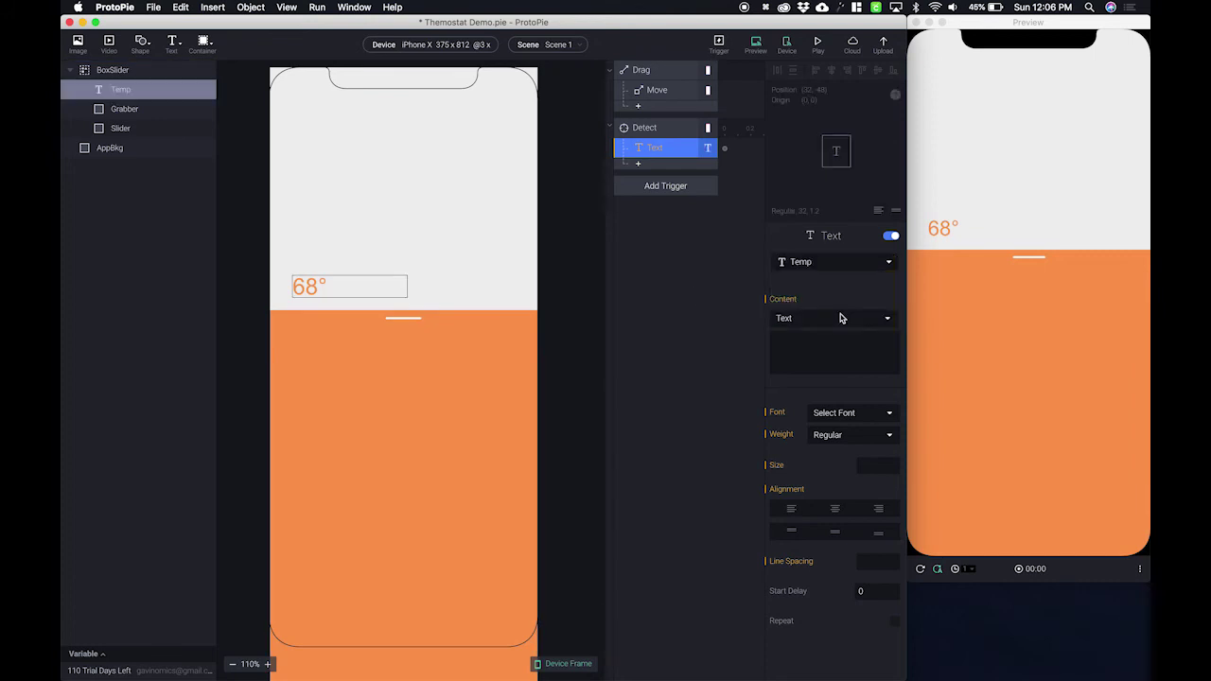
Step: Set the Text response's content to a formula that returns `BoxSlider`.y
{"action": "left_click", "coordinate": [804, 322]}
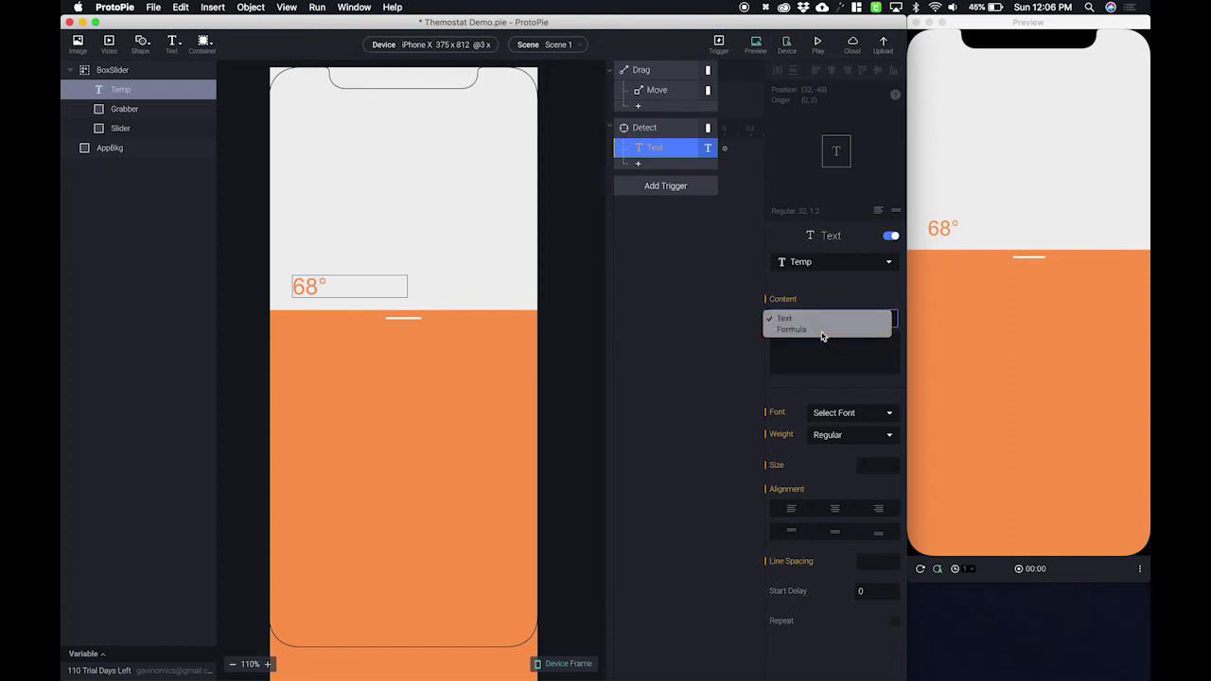
{"action": "left_click", "coordinate": [823, 334]}
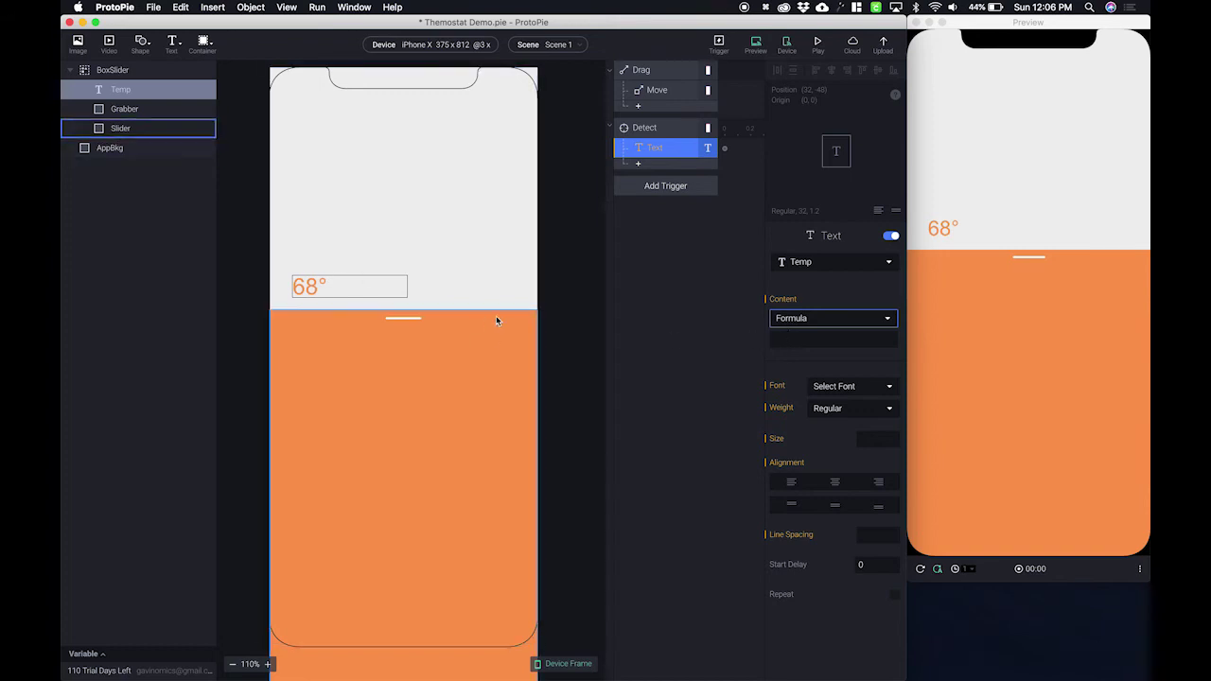
{"action": "left_click", "coordinate": [800, 340]}
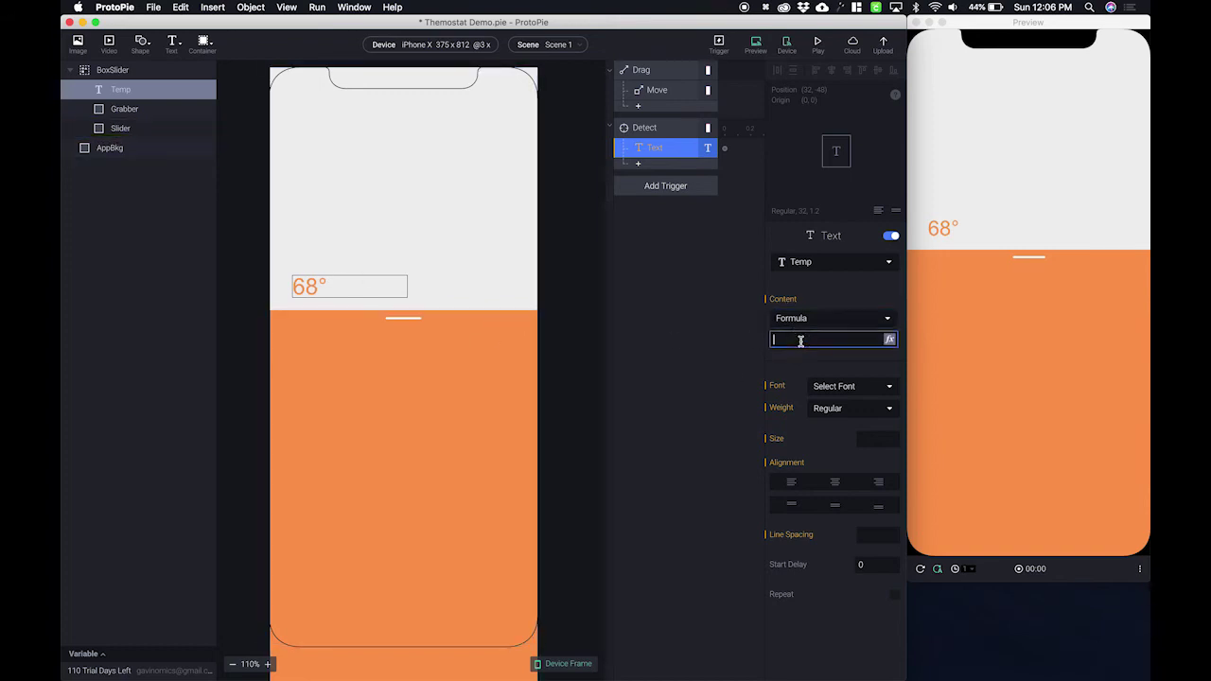
{"action": "left_click", "coordinate": [889, 340]}
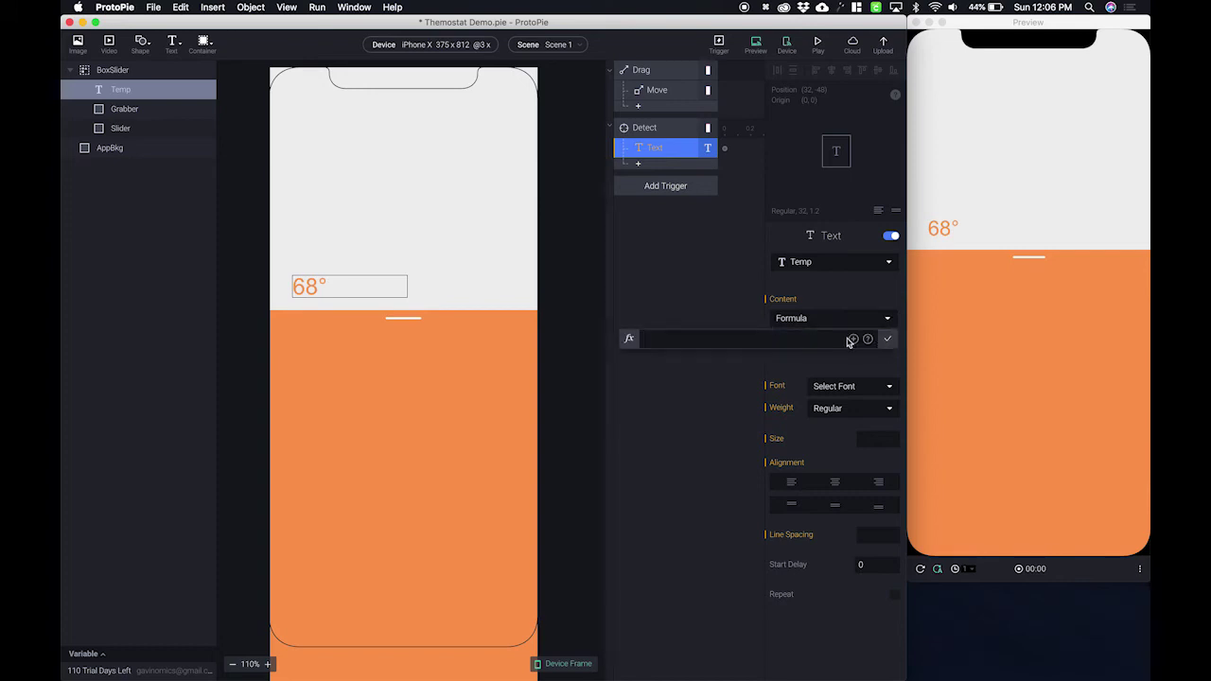
{"action": "left_click", "coordinate": [852, 339]}
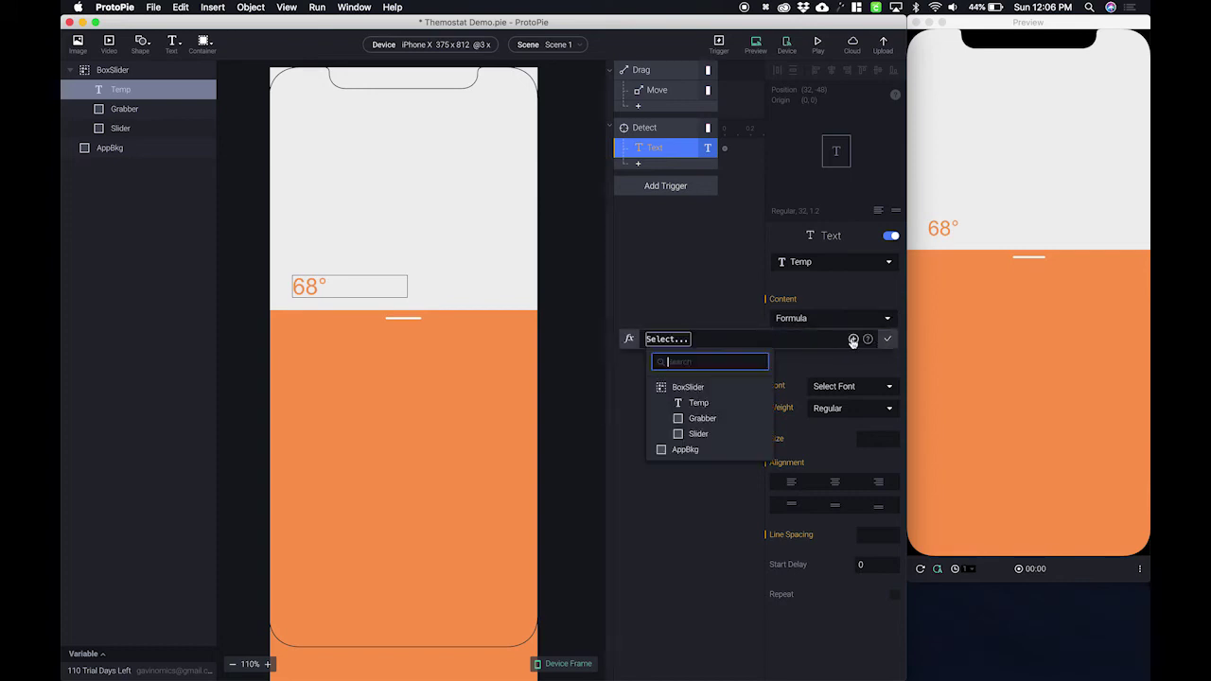
{"action": "left_click", "coordinate": [705, 388]}
{"action": "left_click", "coordinate": [712, 374]}
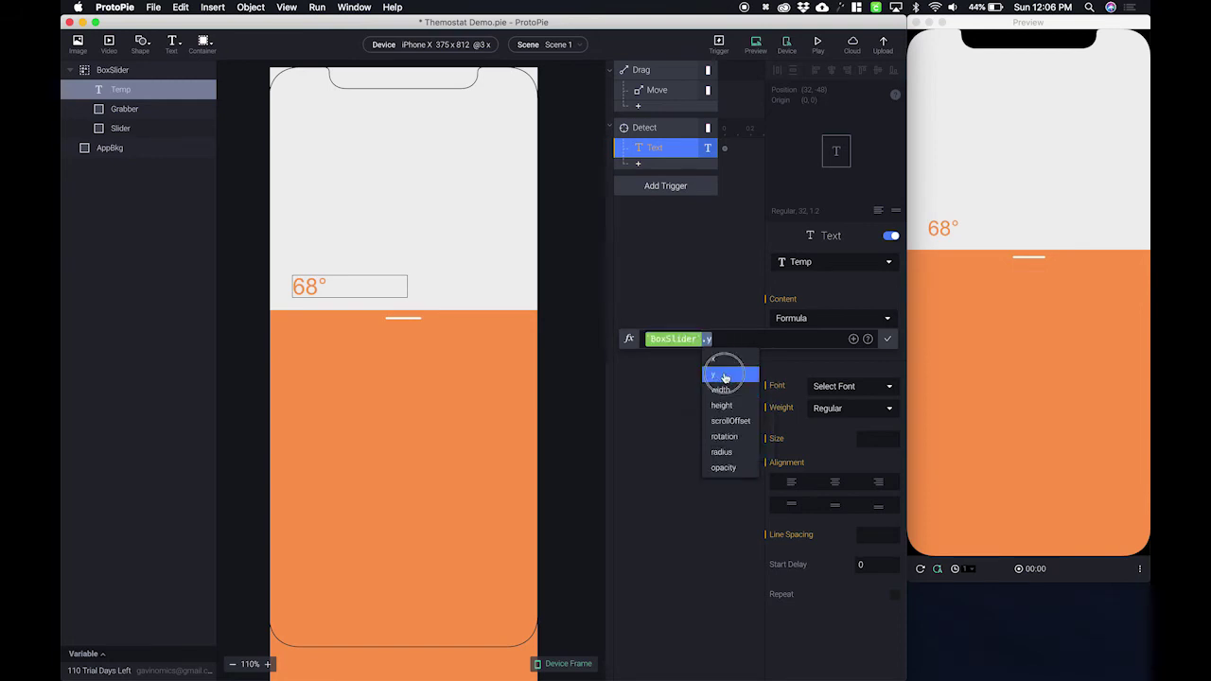
{"action": "left_click", "coordinate": [888, 340]}
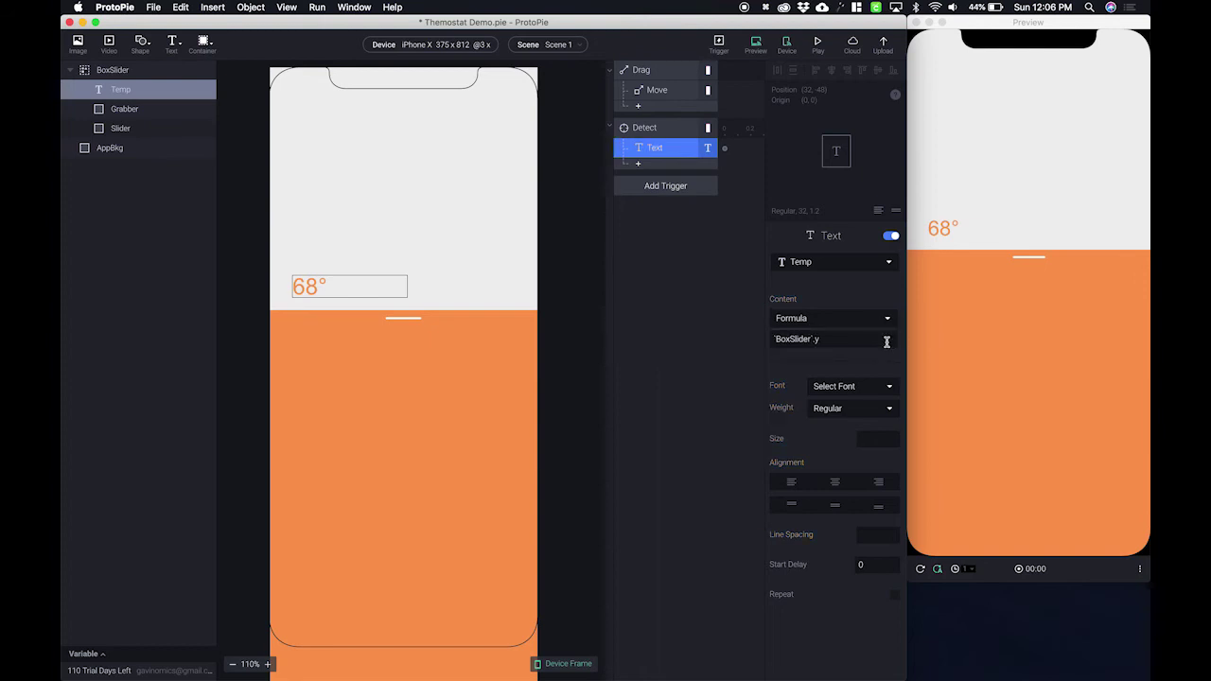
Step: Test in the preview how the temperature text changes while the orange panel is dragged down
{"action": "left_click", "coordinate": [917, 560]}
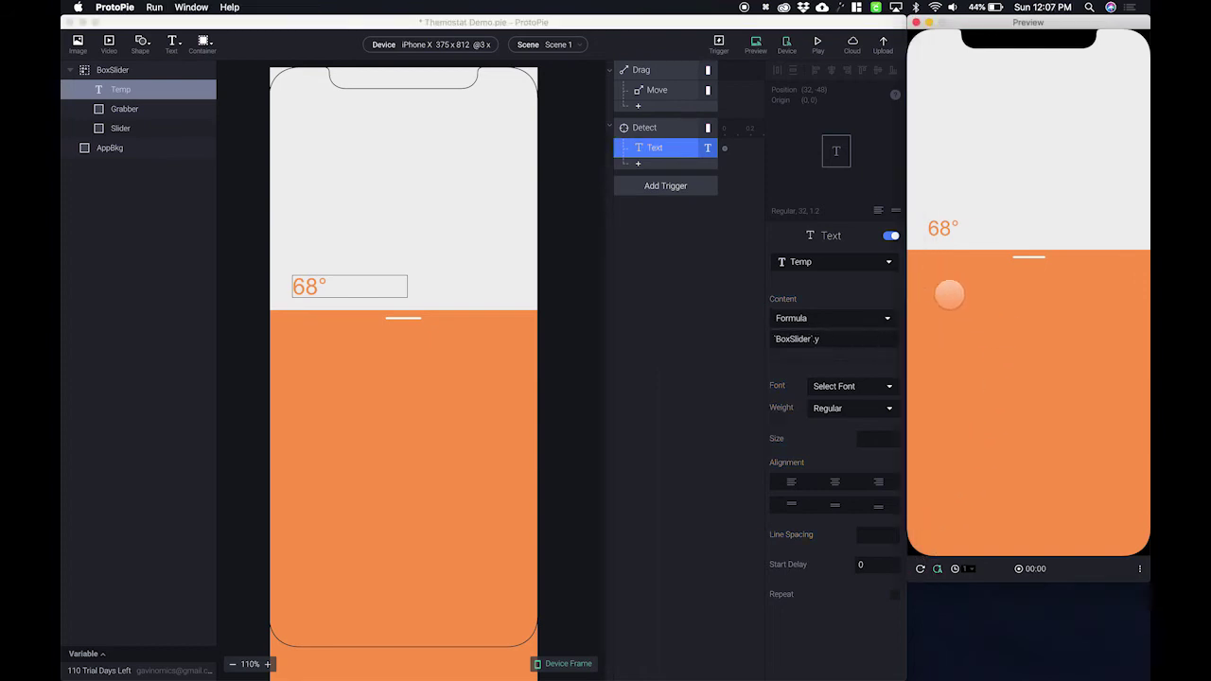
{"action": "left_click", "coordinate": [1004, 272]}
{"action": "left_click_drag", "start_coordinate": [1003, 273], "coordinate": [971, 489]}
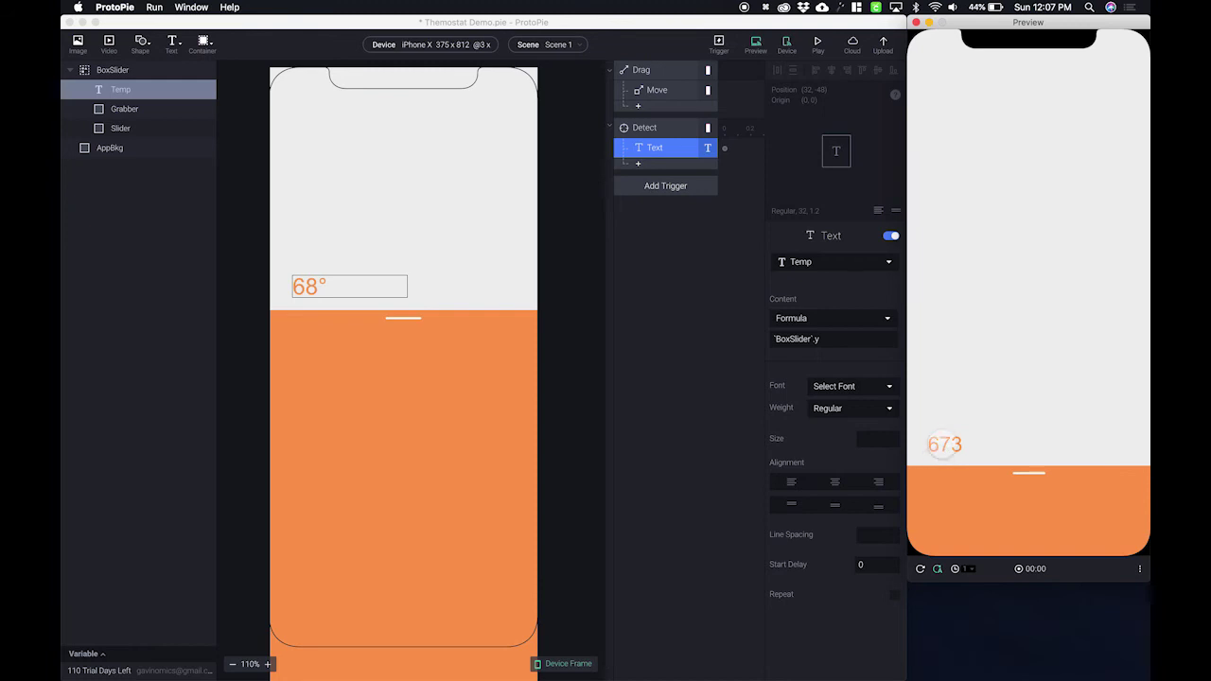
Step: Change the Text response's formula to 812 - `BoxSlider`.y
{"action": "left_click", "coordinate": [831, 338]}
{"action": "left_click", "coordinate": [836, 338]}
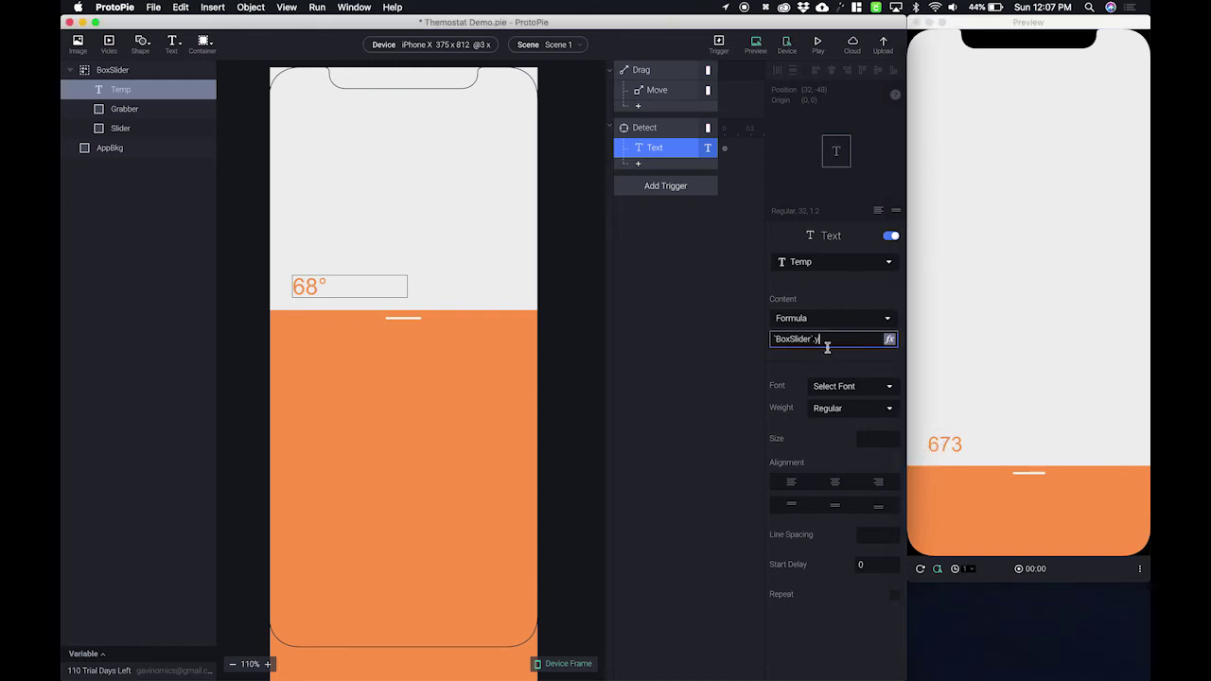
{"action": "type", "text": ")"}
{"action": "key", "text": "Left"}
{"action": "key", "text": "super+space"}
{"action": "key", "text": "super+space"}
{"action": "key", "text": "super+Left"}
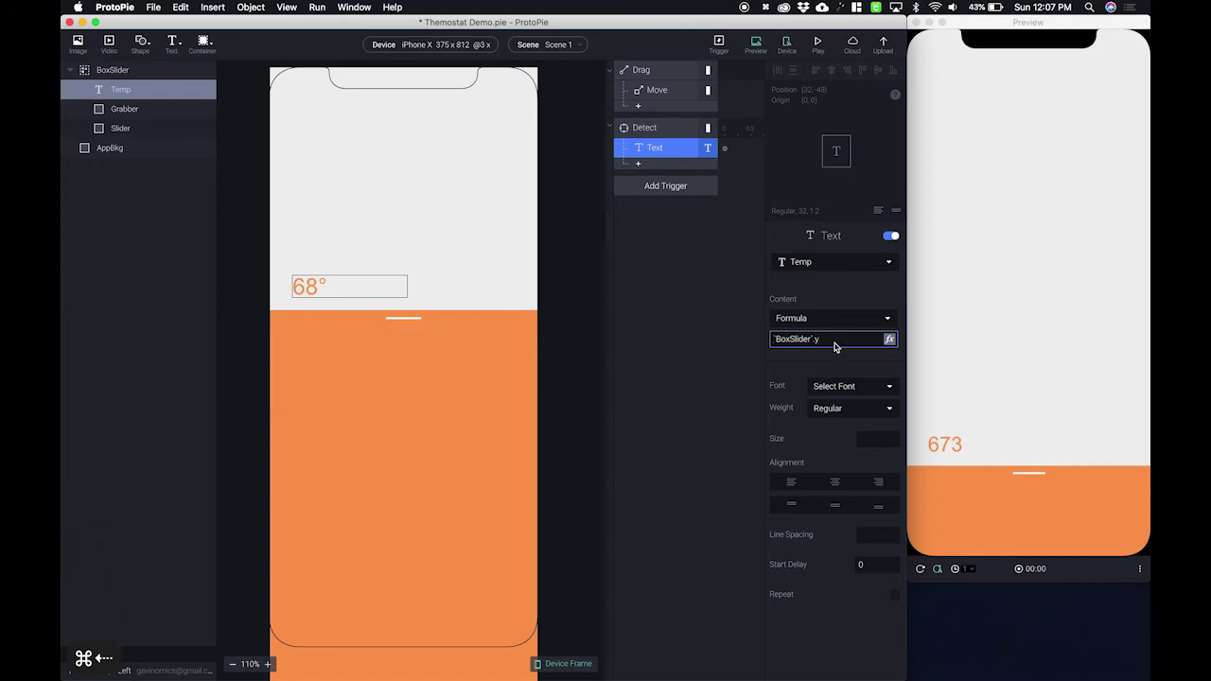
{"action": "type", "text": "812-"}
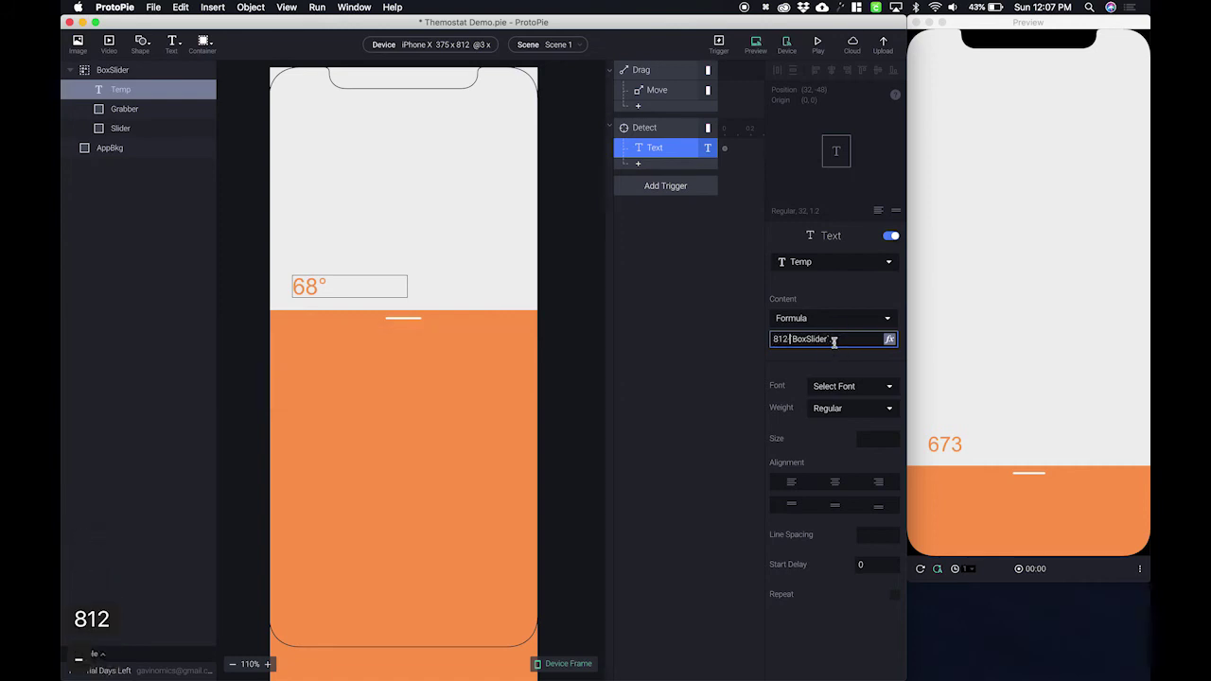
{"action": "key", "text": "Left"}
{"action": "key", "text": "Right"}
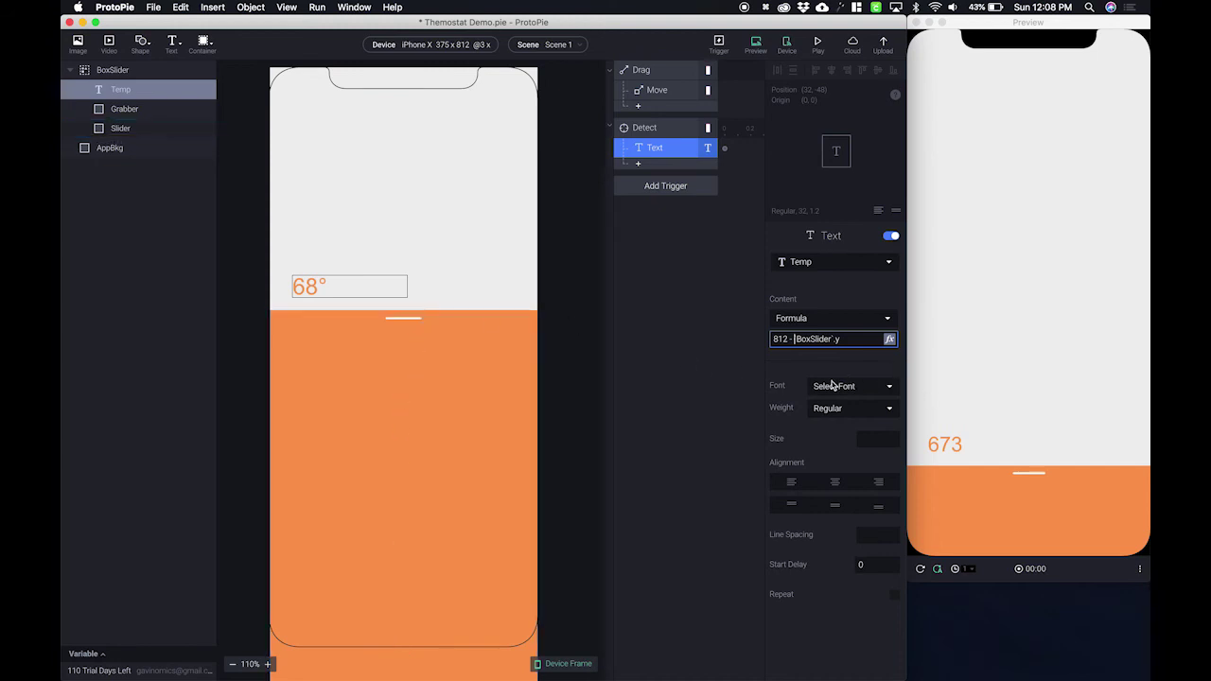
{"action": "key", "text": "Tab"}
Step: Test the inverted temperature formula in the preview by dragging the orange panel up to its upper limit
{"action": "left_click_drag", "start_coordinate": [1008, 310], "coordinate": [992, 183]}
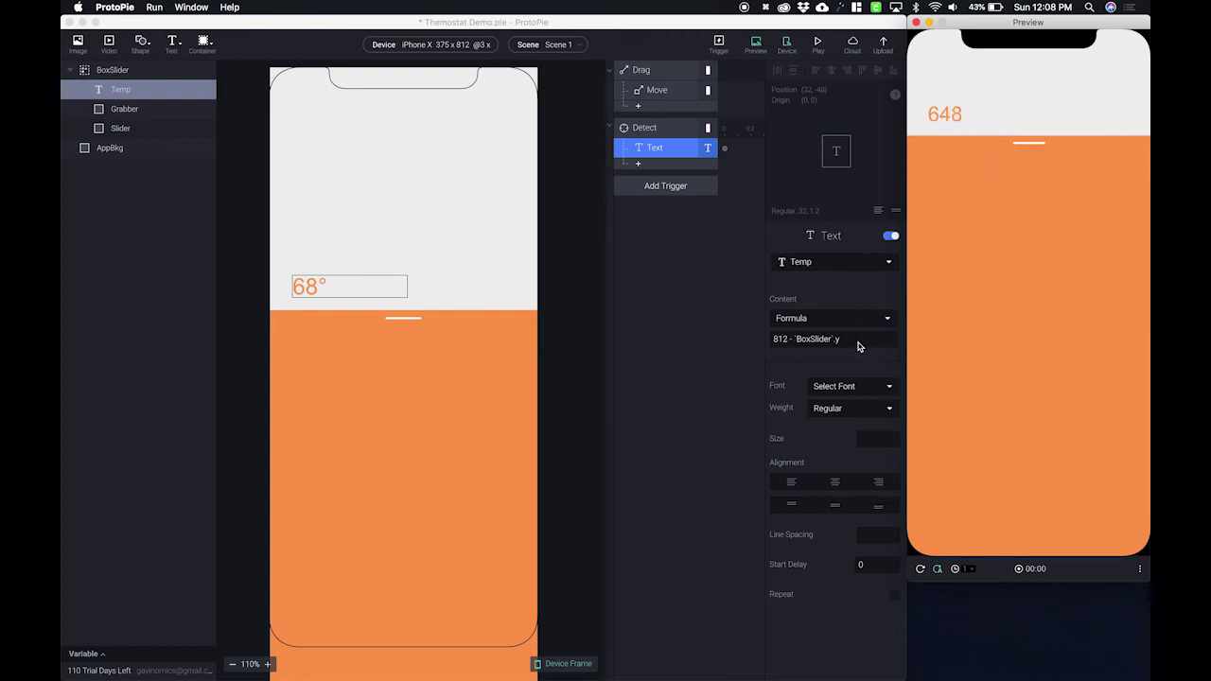
{"action": "left_click_drag", "start_coordinate": [996, 169], "coordinate": [1014, 113]}
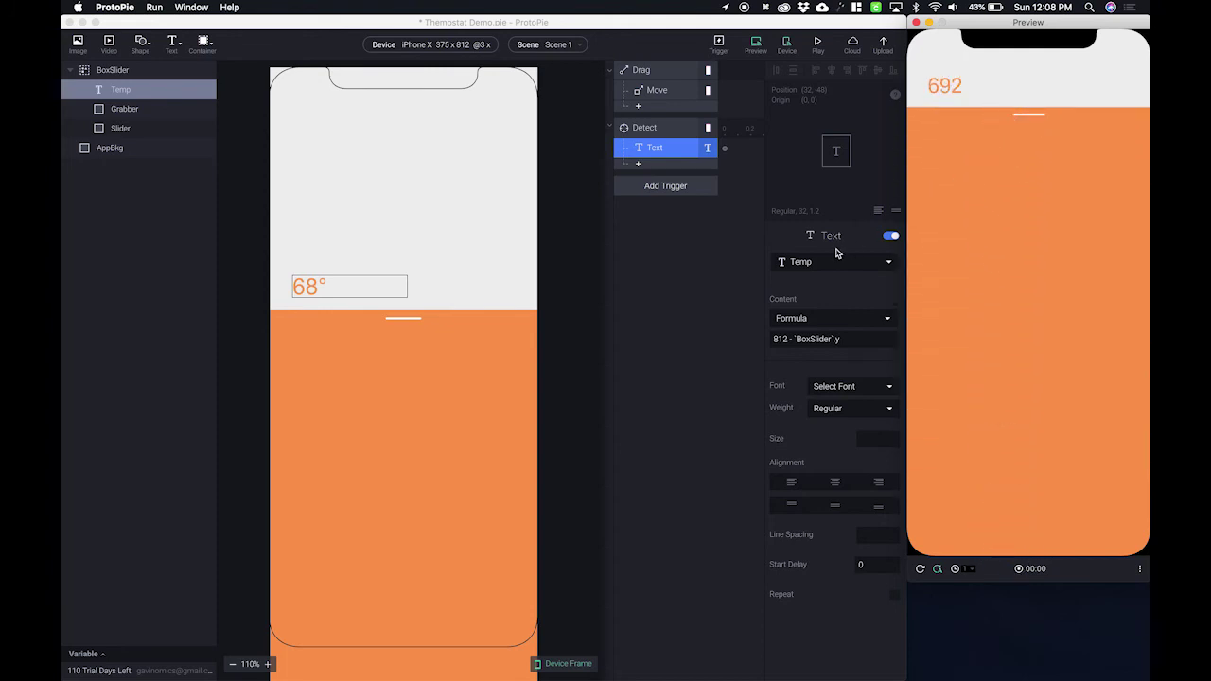
{"action": "left_click", "coordinate": [656, 252]}
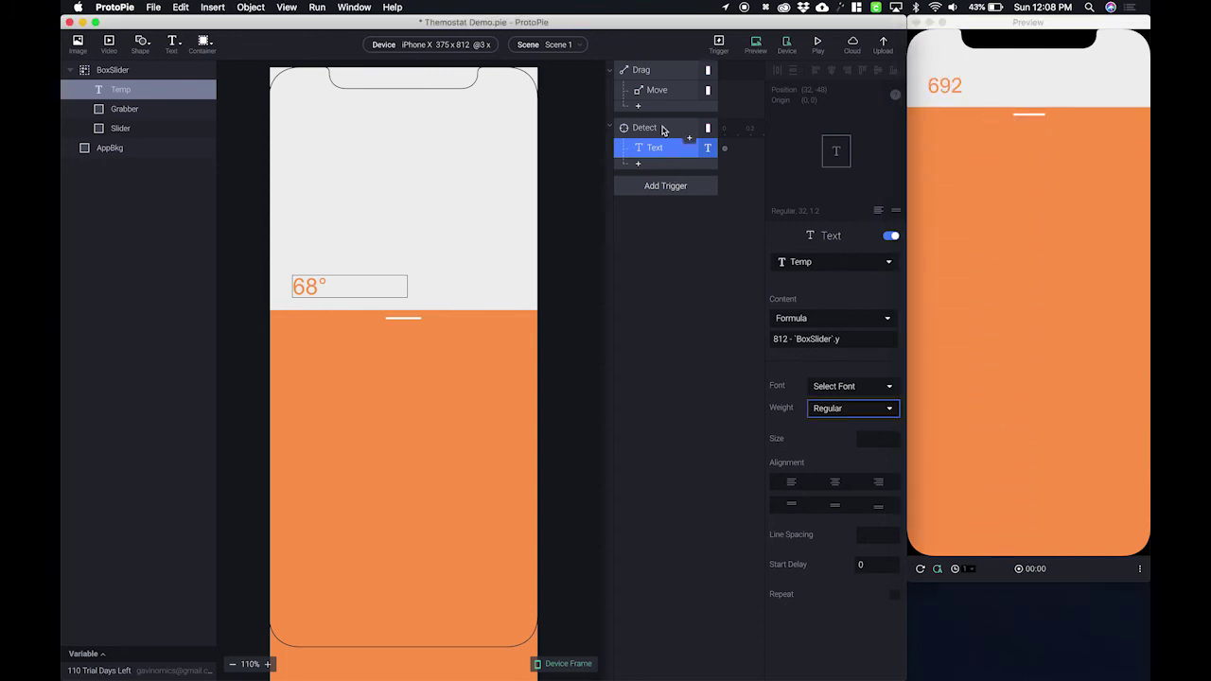
Step: Review the Move response's Y limits and calculate their range as 720-120 in Spotlight
{"action": "left_click", "coordinate": [657, 91]}
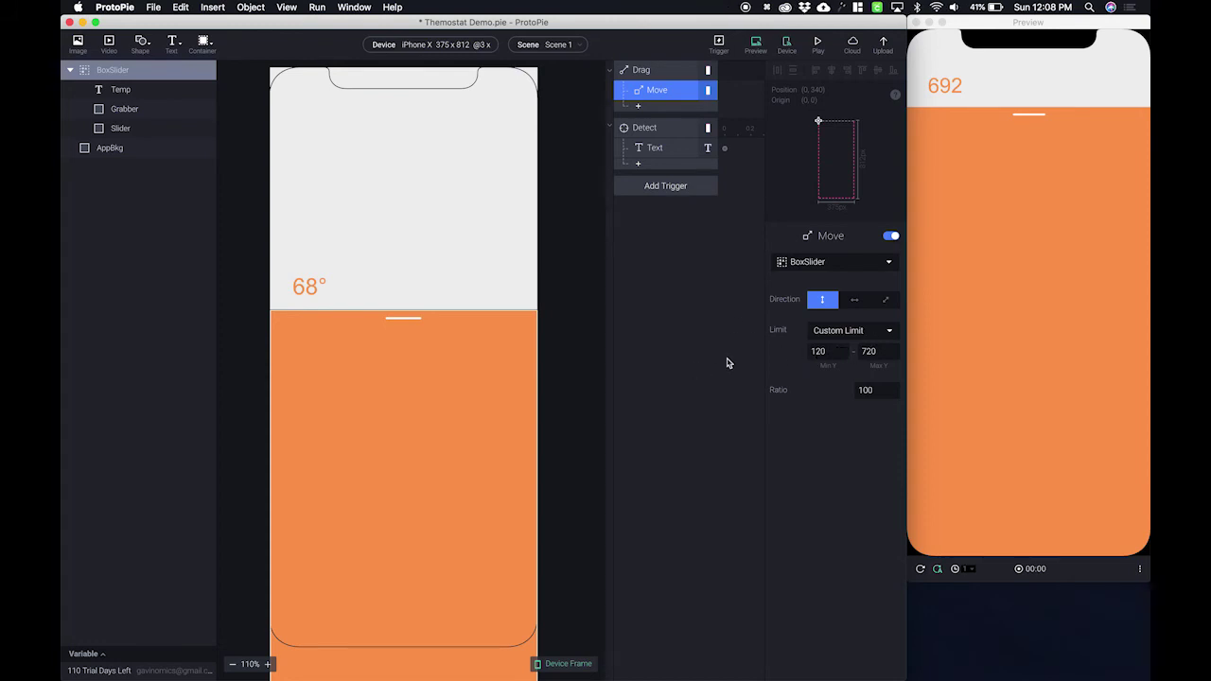
{"action": "key", "text": "super+space"}
{"action": "left_click_drag", "start_coordinate": [405, 348], "coordinate": [625, 305]}
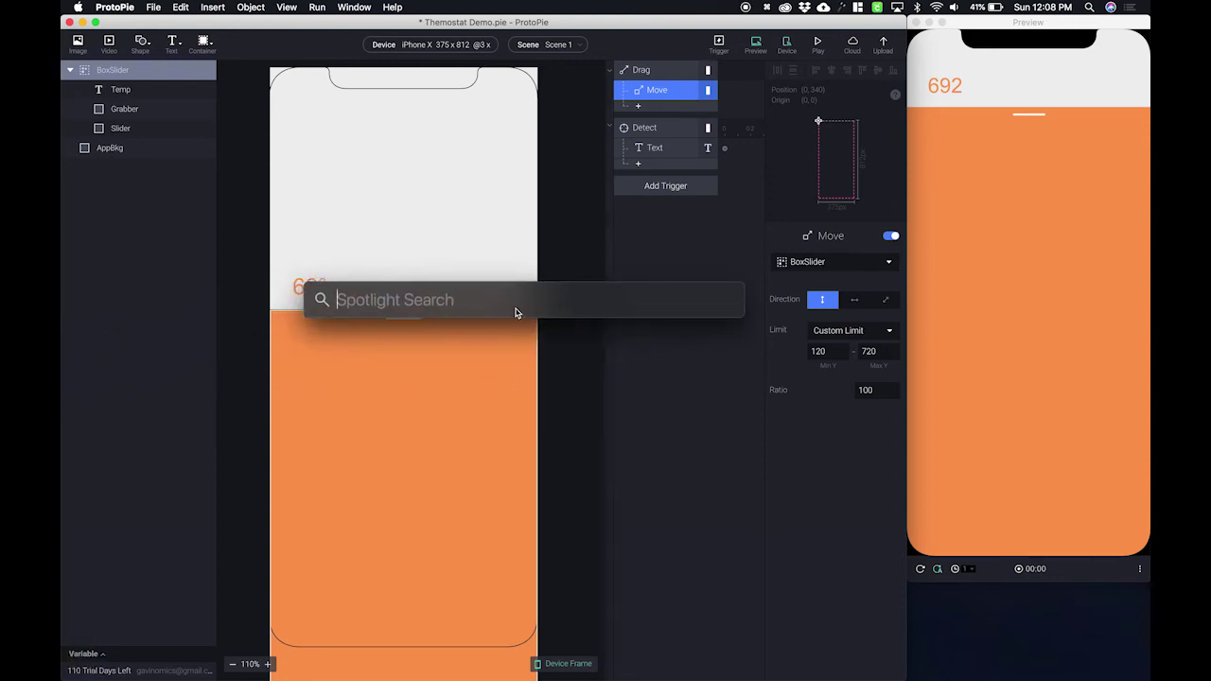
{"action": "type", "text": "720-"}
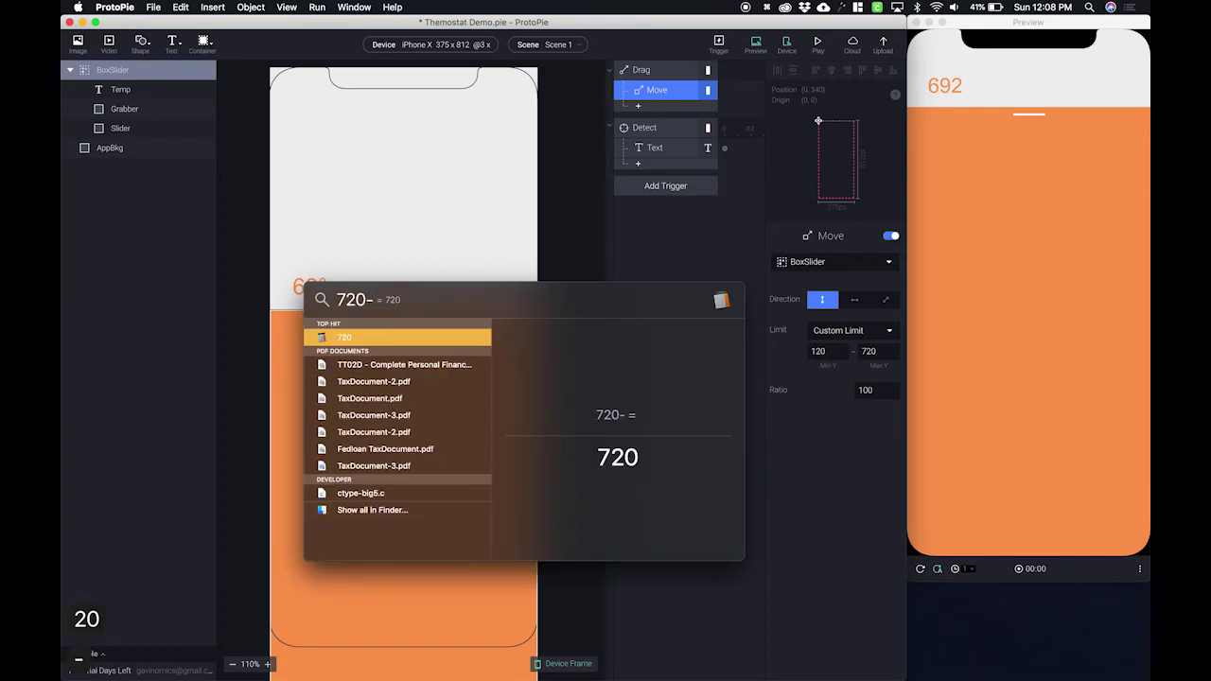
{"action": "type", "text": "120"}
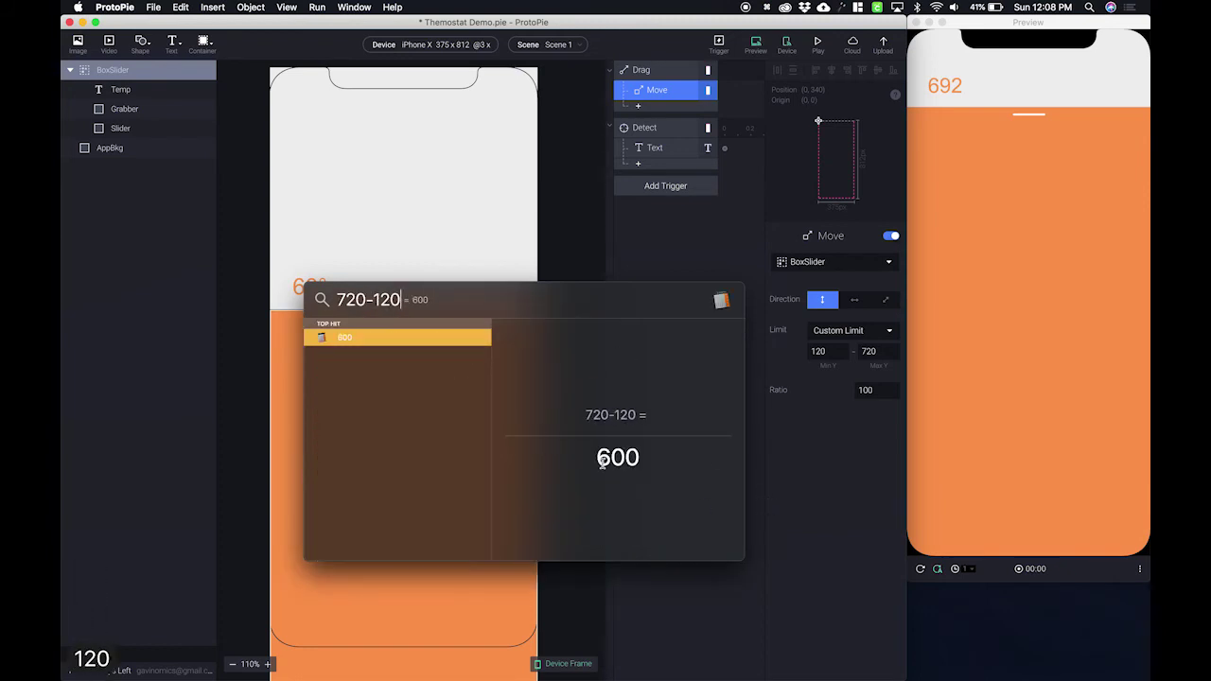
{"action": "double_click", "coordinate": [600, 461]}
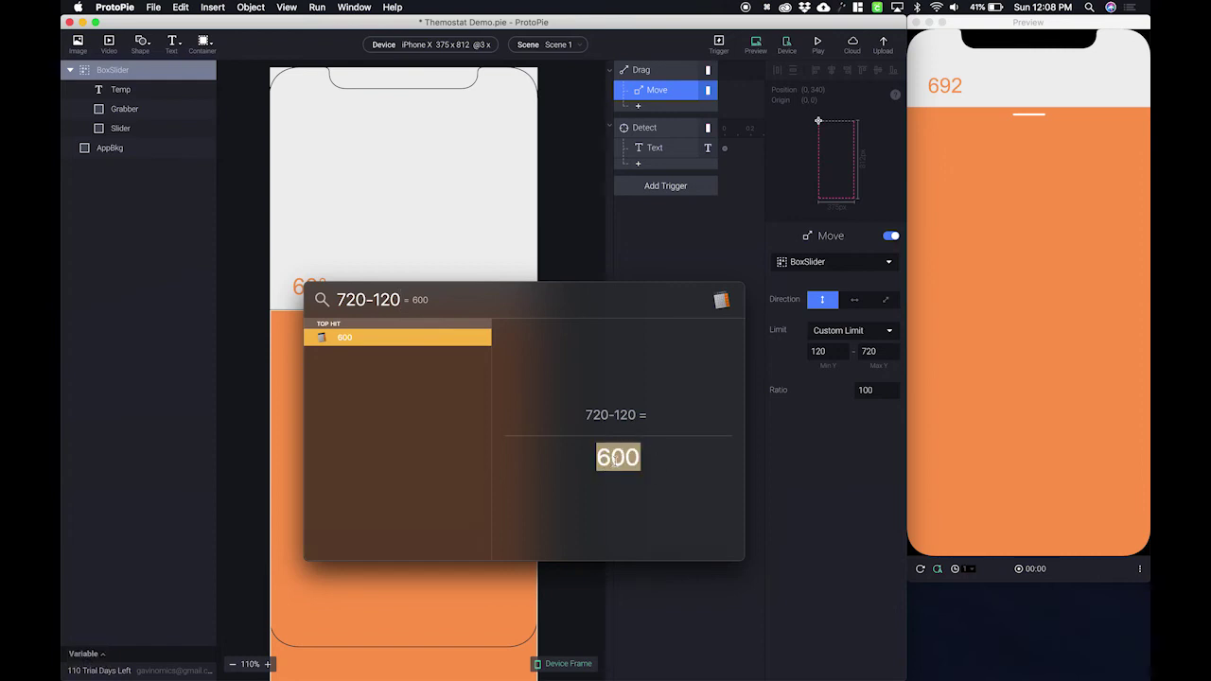
{"action": "left_click", "coordinate": [784, 448]}
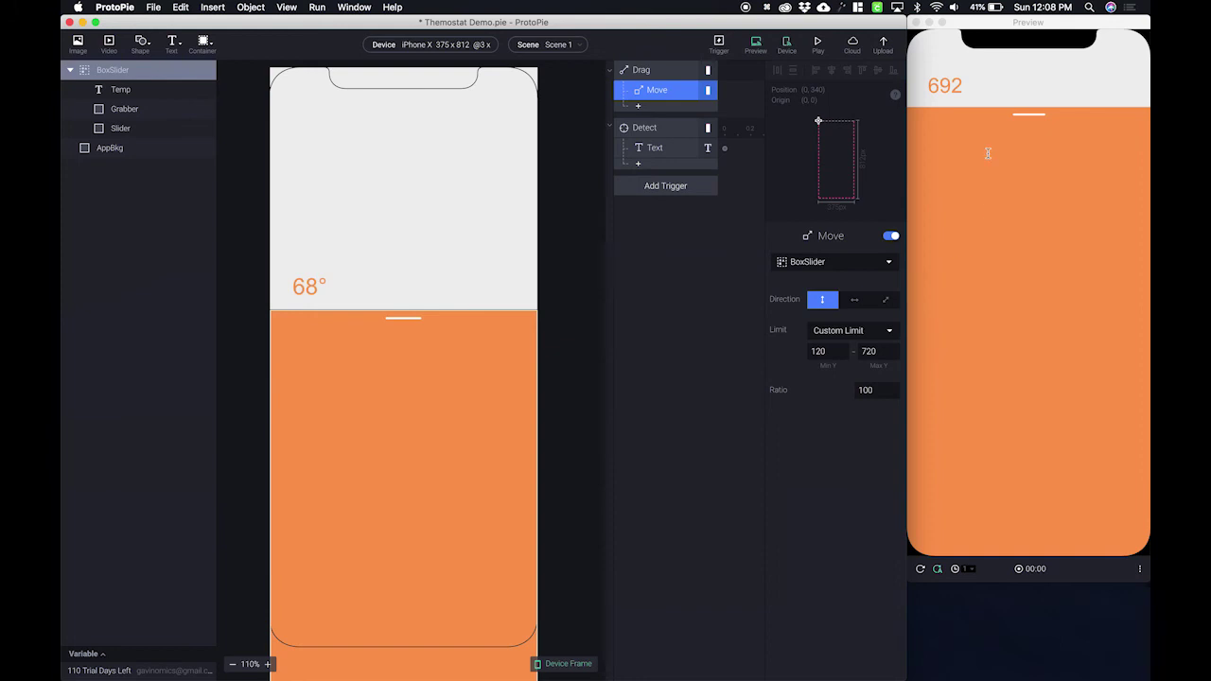
Step: Calculate 600/40 in Spotlight to get the pixel distance per degree
{"action": "left_click_drag", "start_coordinate": [1012, 117], "coordinate": [1022, 95]}
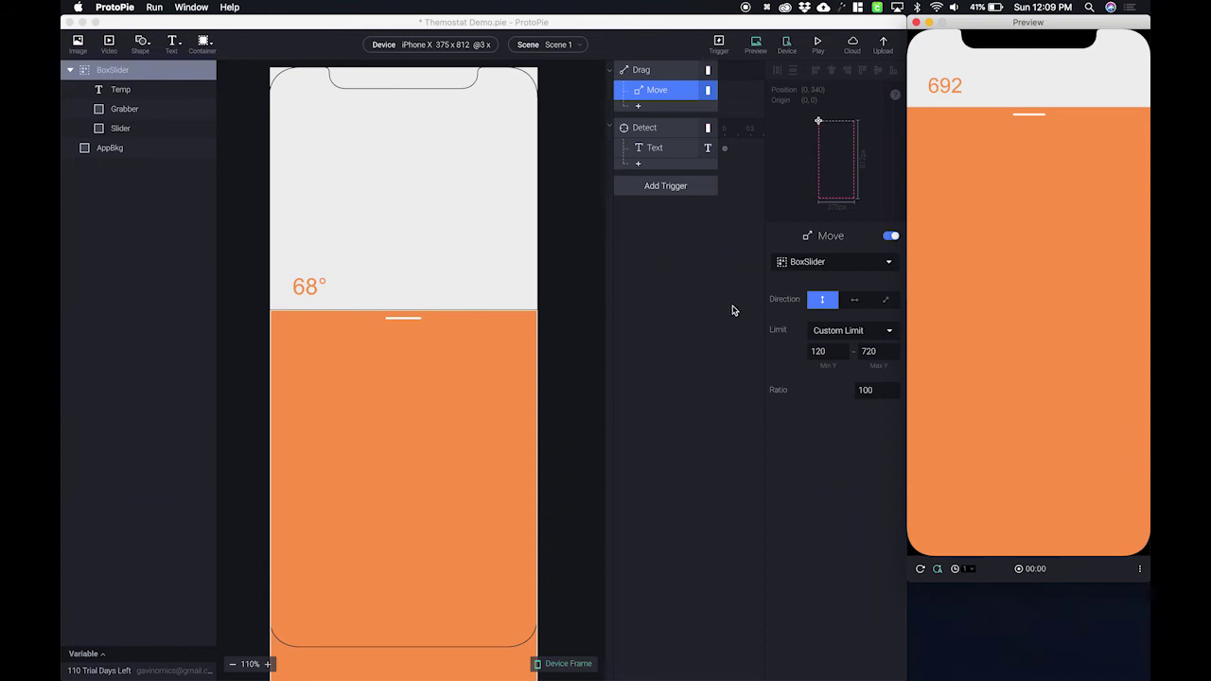
{"action": "key", "text": "super+space"}
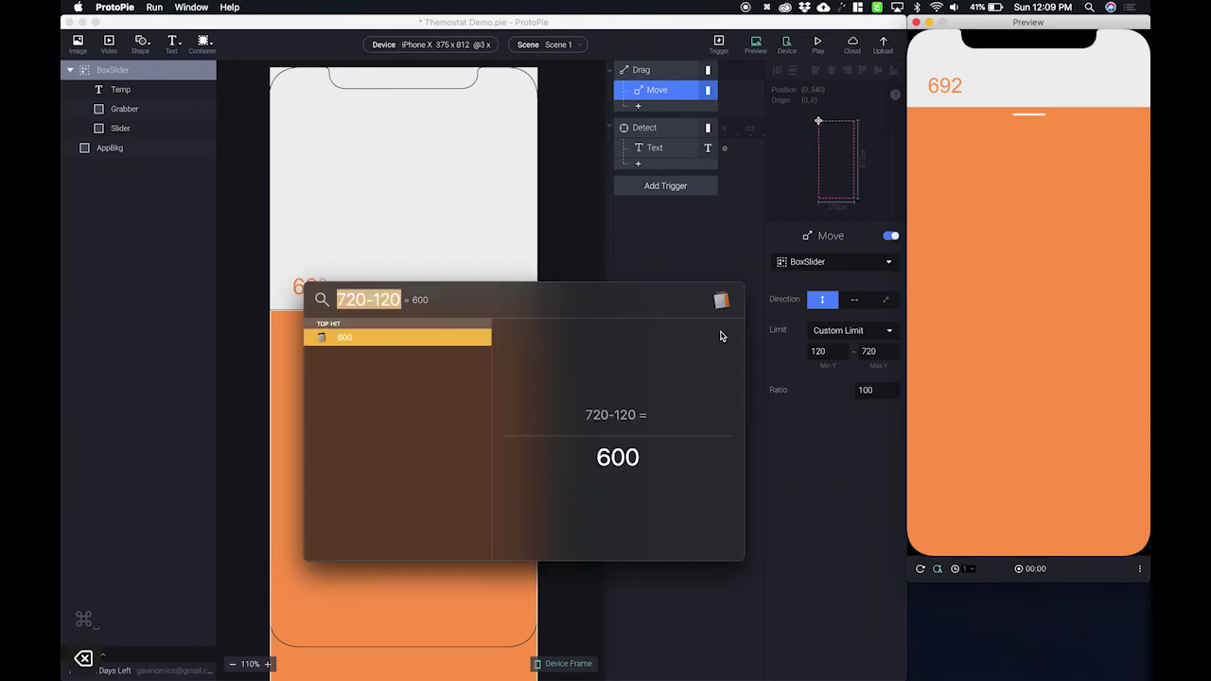
{"action": "key", "text": "BackSpace"}
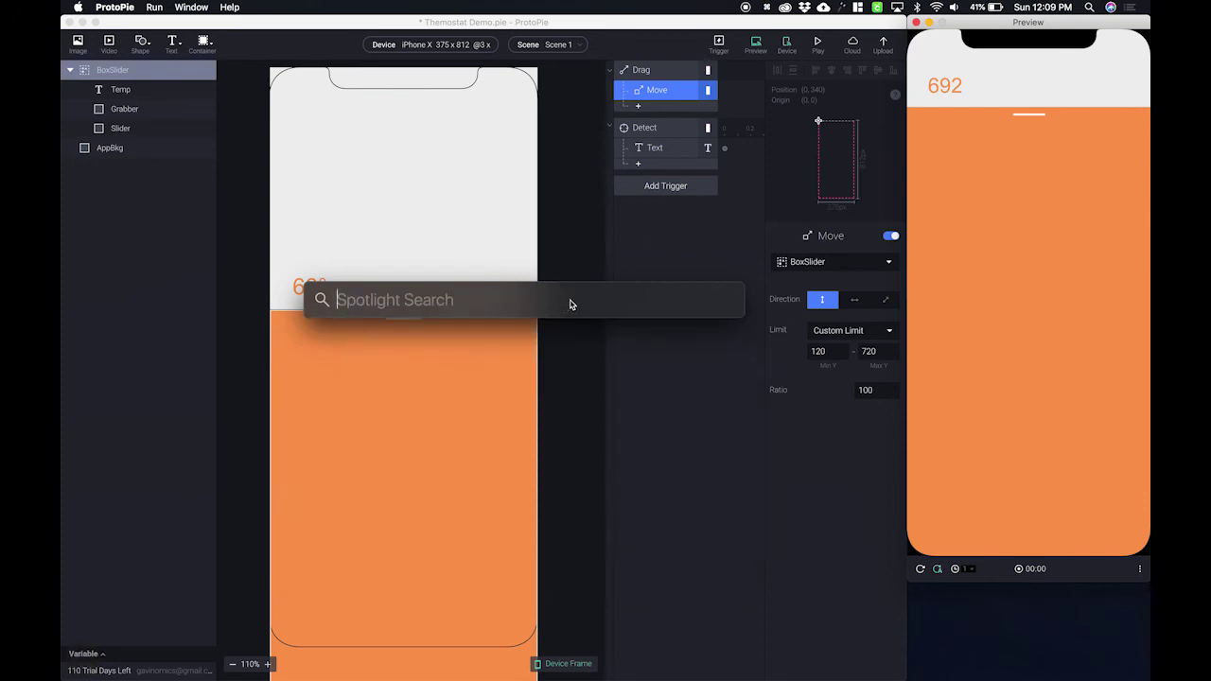
{"action": "type", "text": "600/40"}
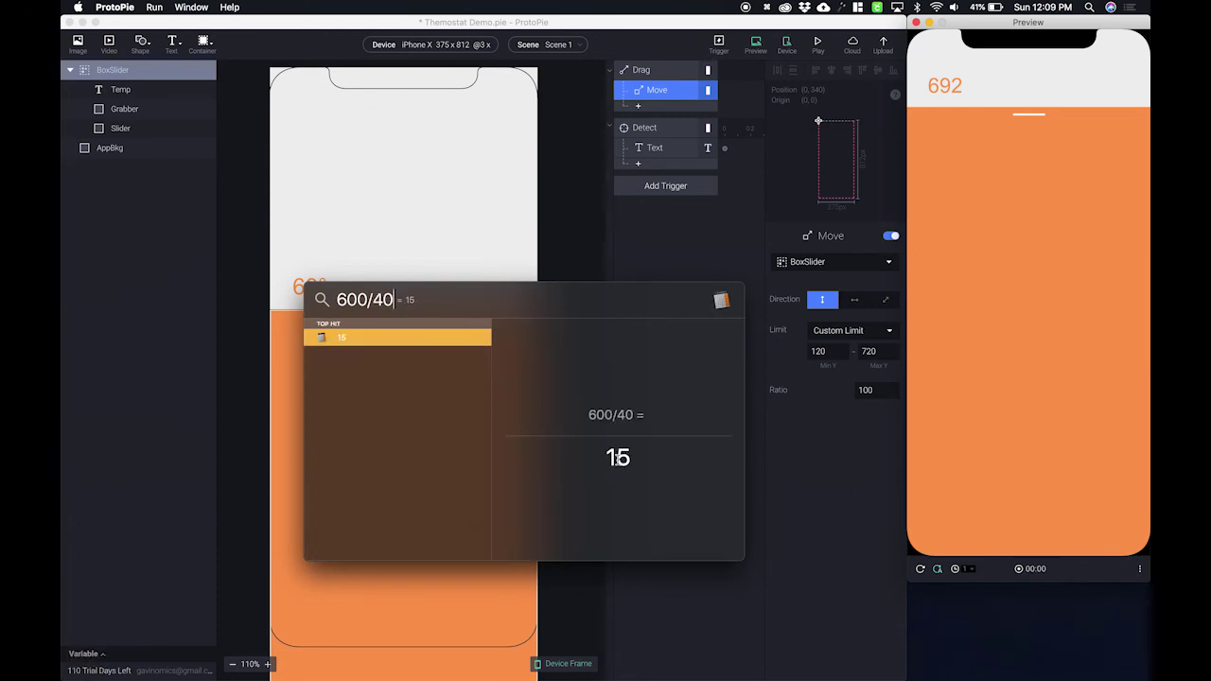
Step: Test the current temperature formula in the preview by moving the orange panel down to its lower limit and slightly back up
{"action": "left_click_drag", "start_coordinate": [1009, 423], "coordinate": [1009, 237]}
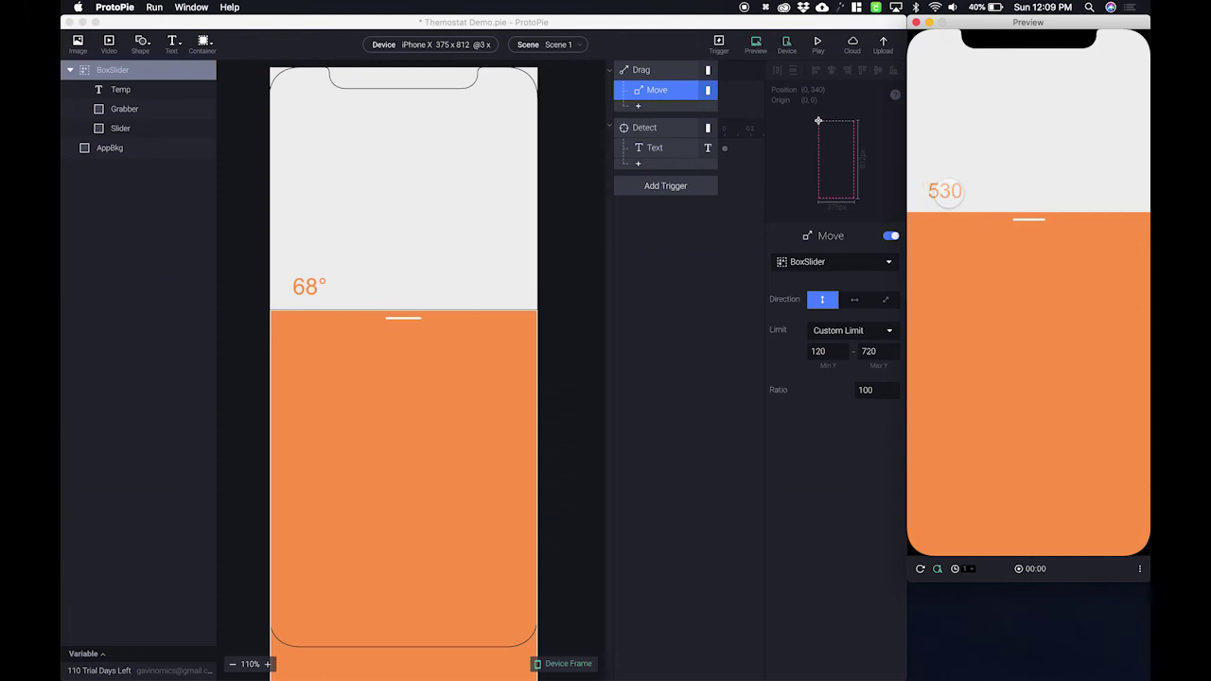
{"action": "left_click_drag", "start_coordinate": [990, 221], "coordinate": [979, 507]}
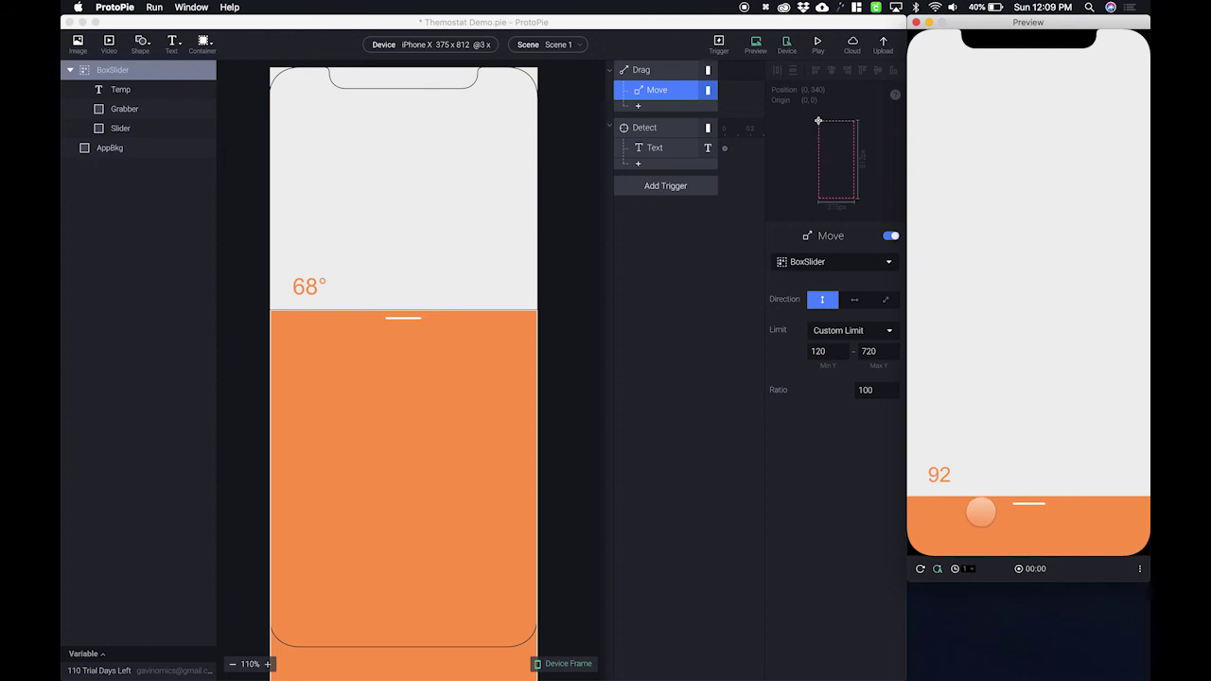
{"action": "left_click_drag", "start_coordinate": [978, 505], "coordinate": [976, 482]}
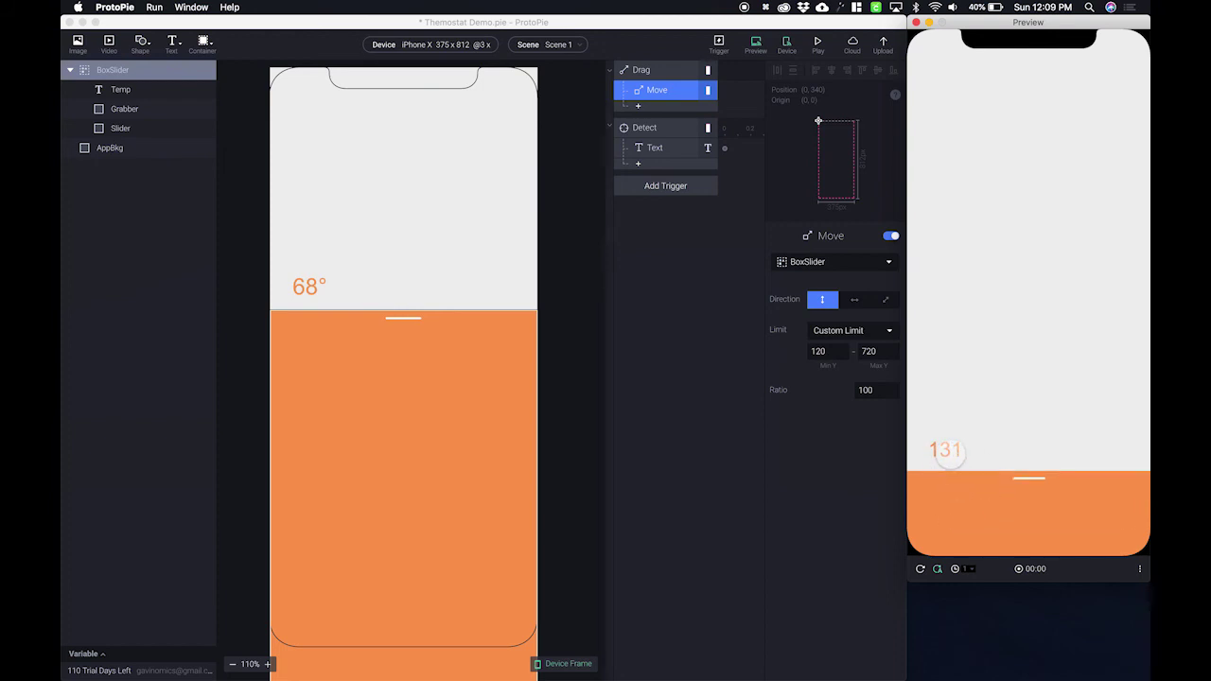
{"action": "left_click_drag", "start_coordinate": [963, 498], "coordinate": [965, 482]}
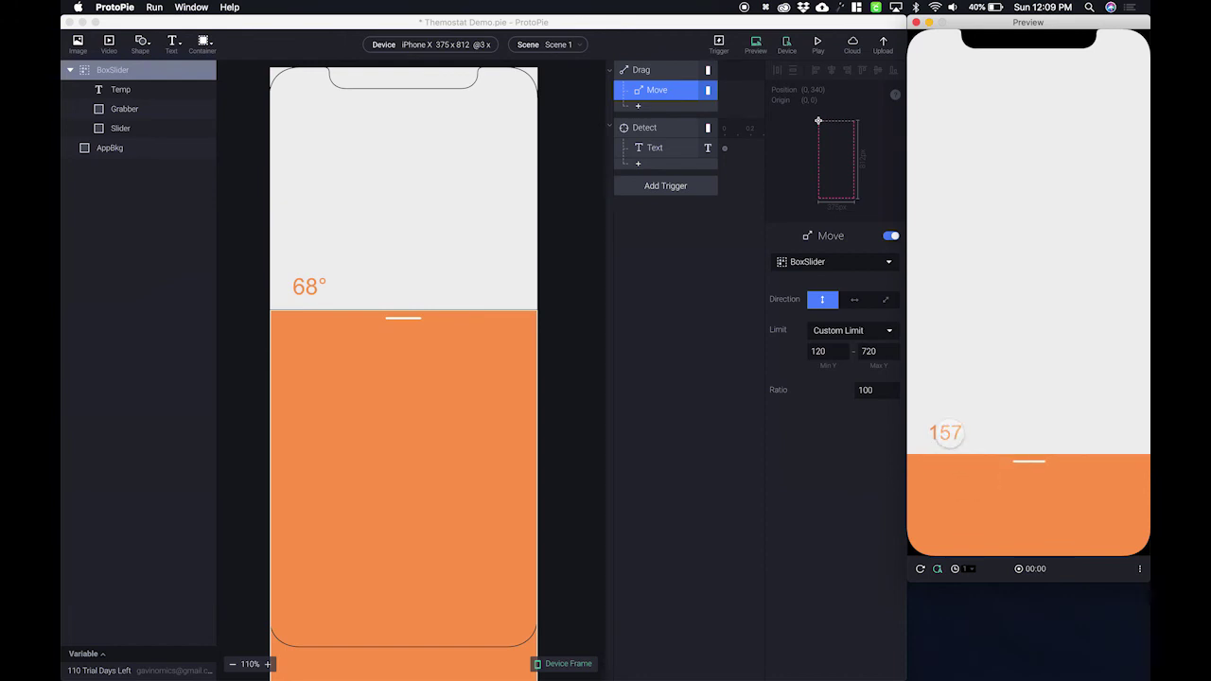
Step: Change the Text response's formula to (812 - `BoxSlider`.y) / 15
{"action": "left_click", "coordinate": [826, 450]}
{"action": "left_click", "coordinate": [660, 151]}
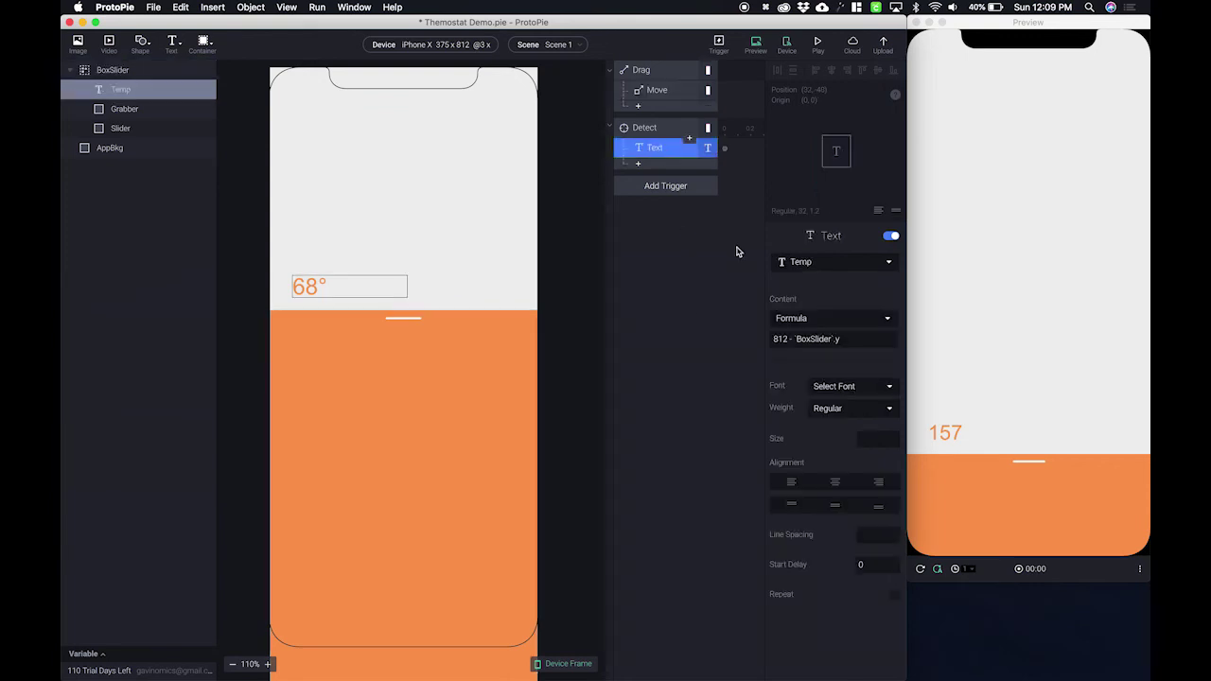
{"action": "left_click", "coordinate": [891, 344]}
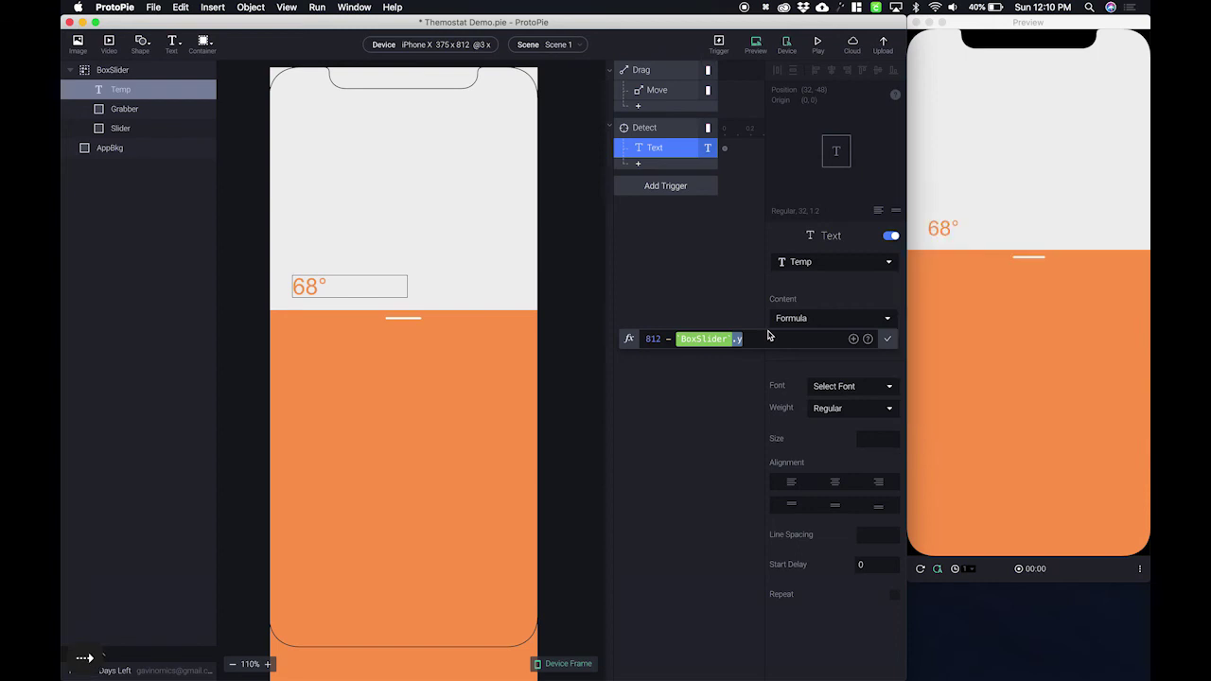
{"action": "key", "text": "super+Left"}
{"action": "key", "text": "super+Right"}
{"action": "type", "text": ")"}
{"action": "key", "text": "super+Left"}
{"action": "type", "text": "("}
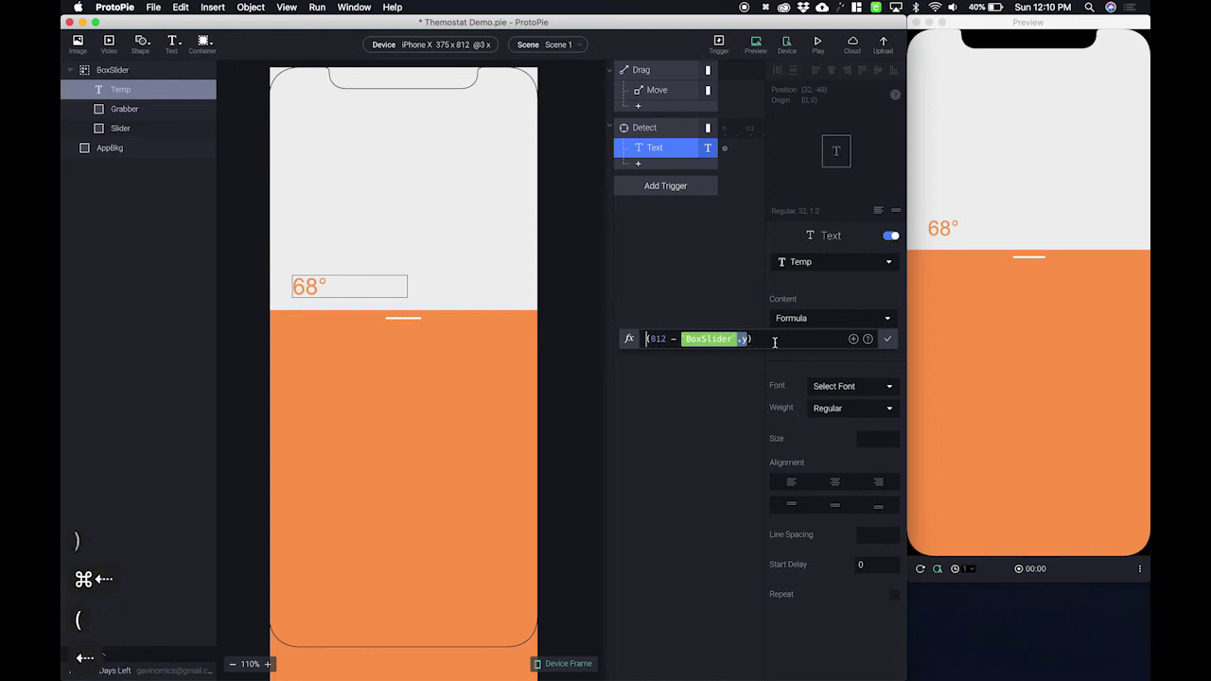
{"action": "key", "text": "super+Right"}
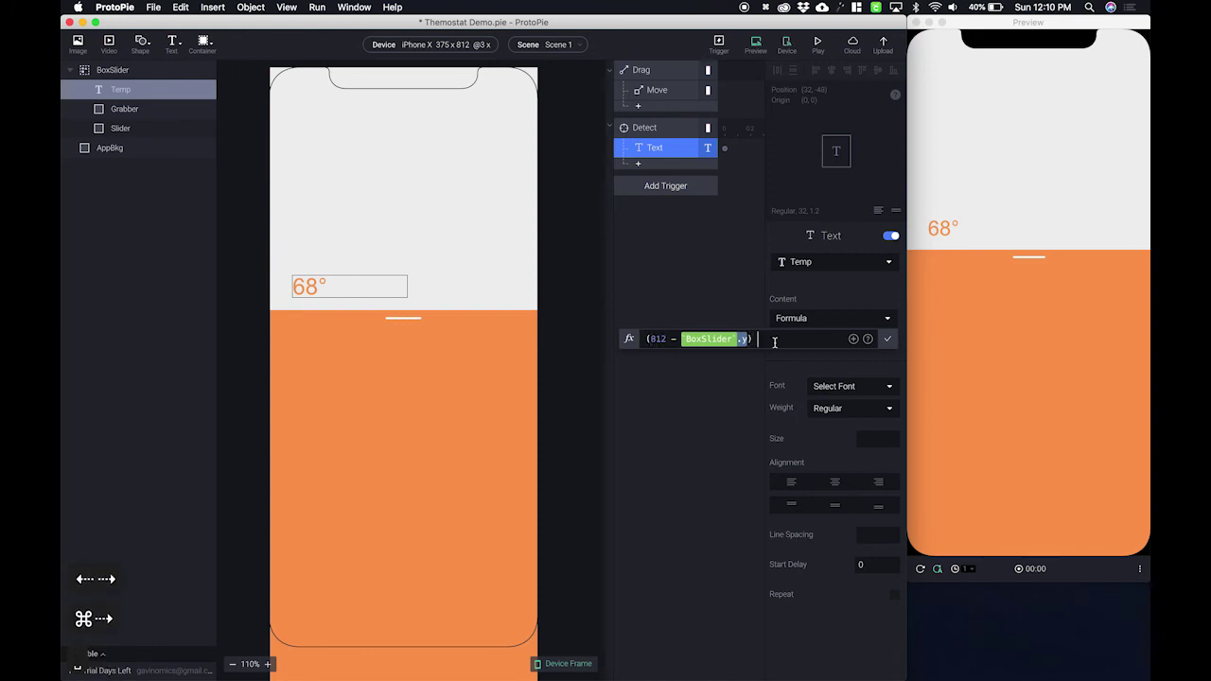
{"action": "type", "text": "/ 15"}
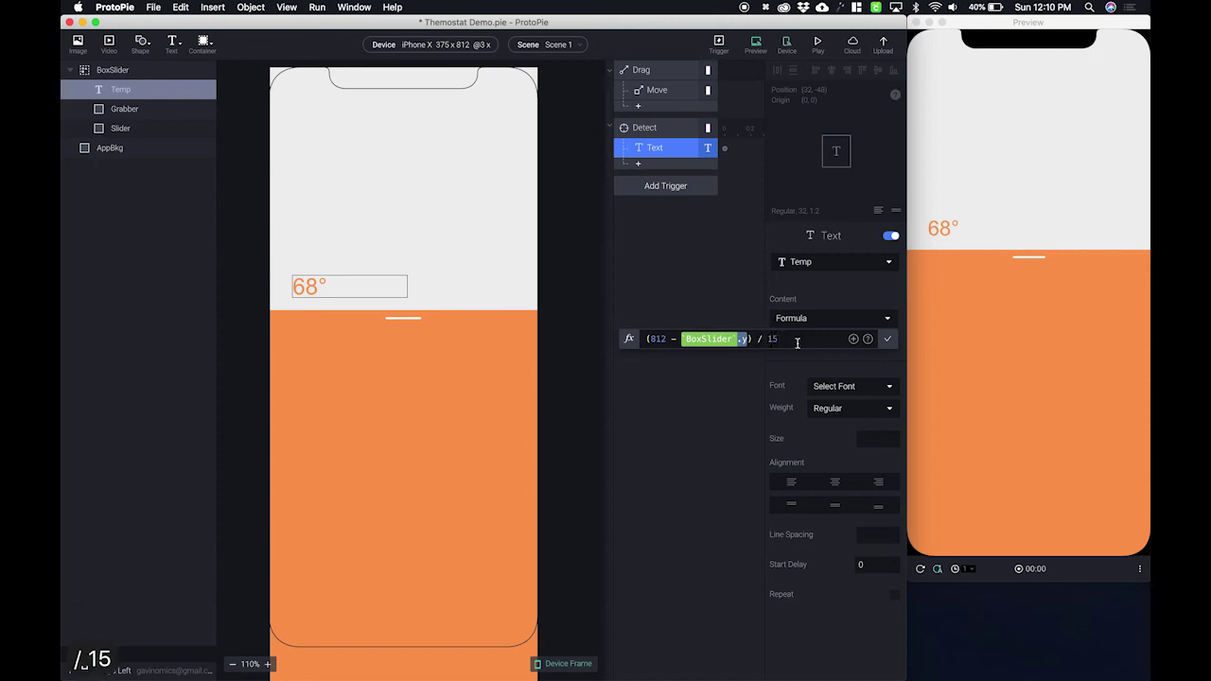
{"action": "left_click", "coordinate": [888, 339]}
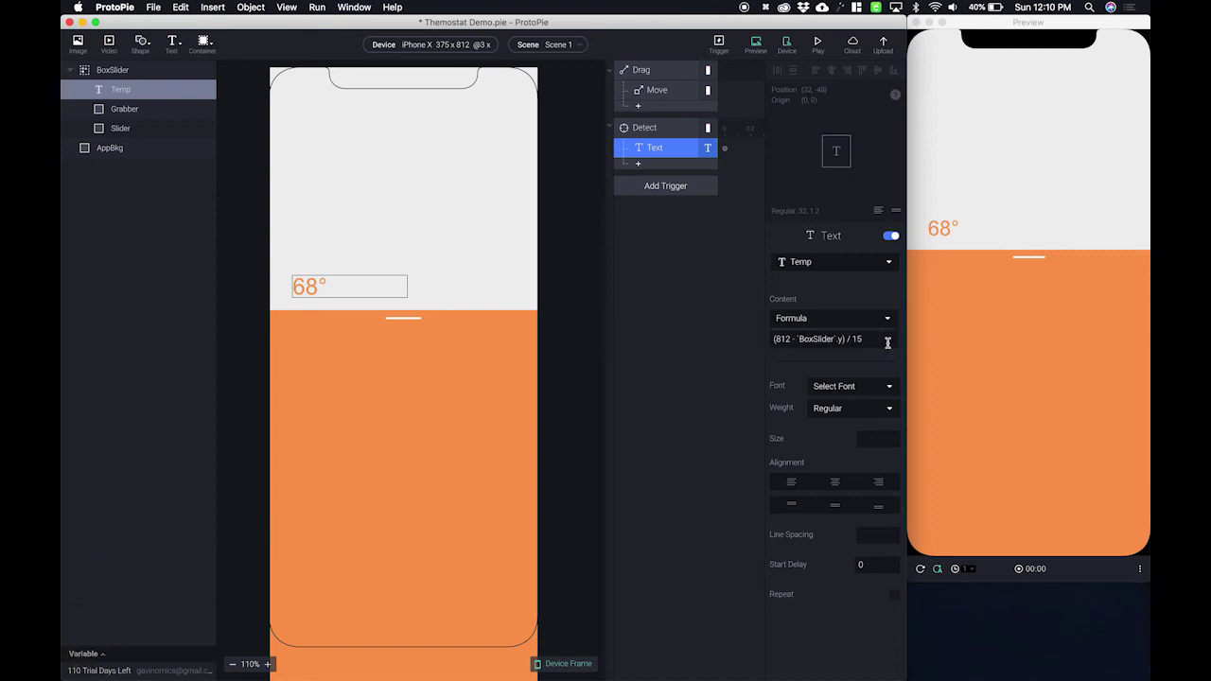
Step: Test the divided temperature formula in the preview by moving the orange panel up to its limit and back down
{"action": "left_click_drag", "start_coordinate": [1016, 286], "coordinate": [1008, 80]}
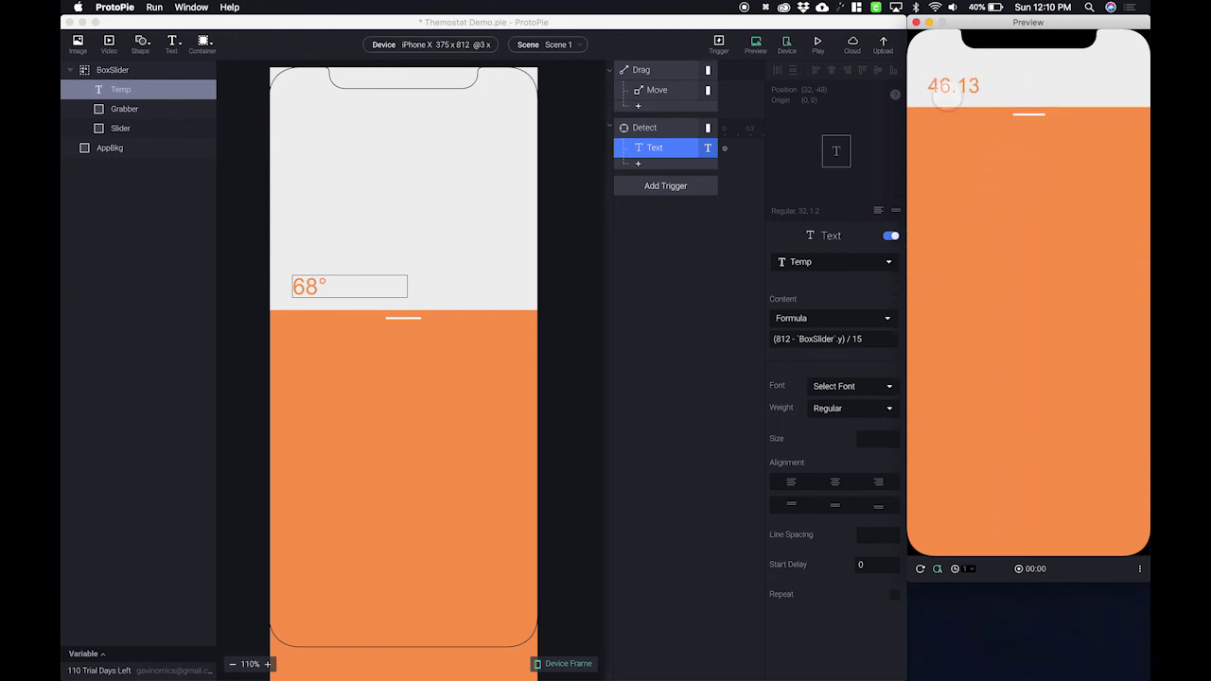
{"action": "left_click_drag", "start_coordinate": [1007, 142], "coordinate": [1011, 411]}
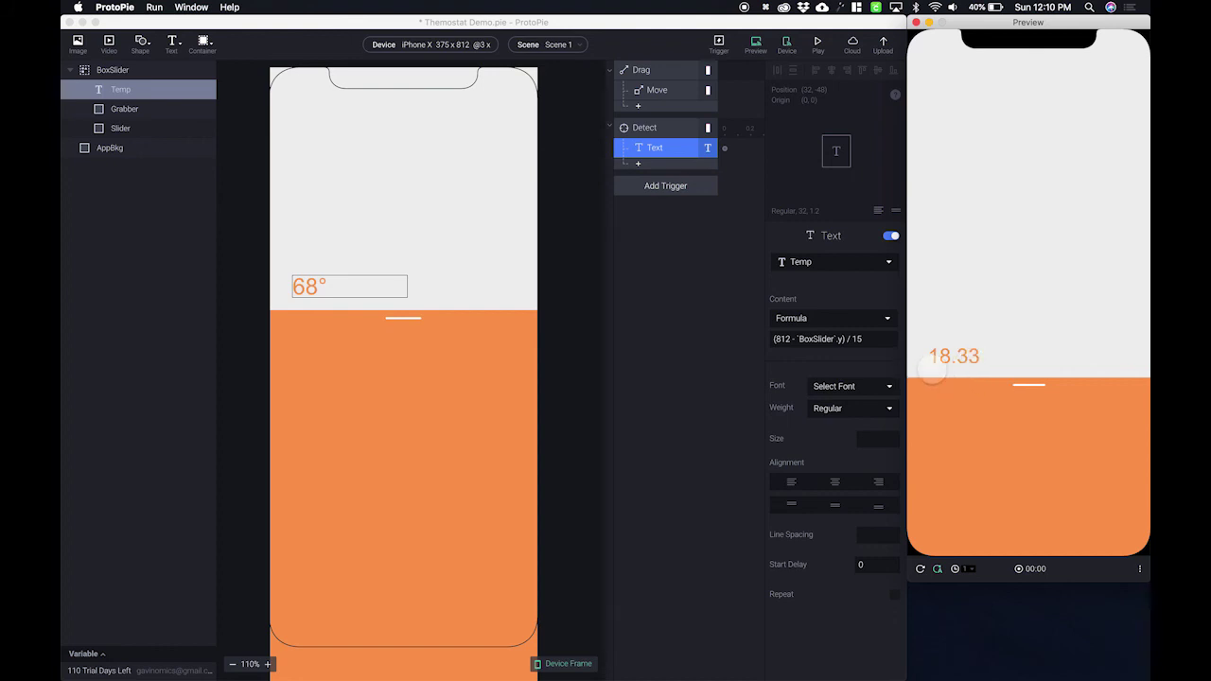
{"action": "left_click", "coordinate": [821, 362]}
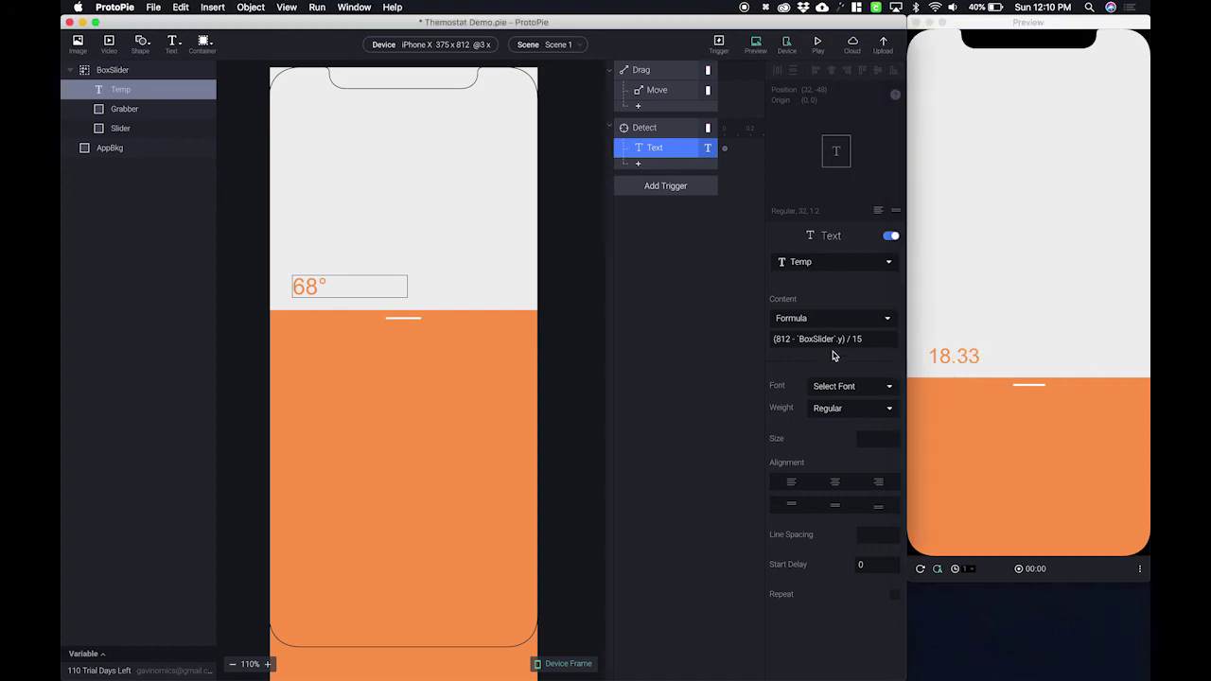
Step: Open the online formula help from the Text response's formula and browse its Function reference through Type Conversion
{"action": "left_click", "coordinate": [888, 342]}
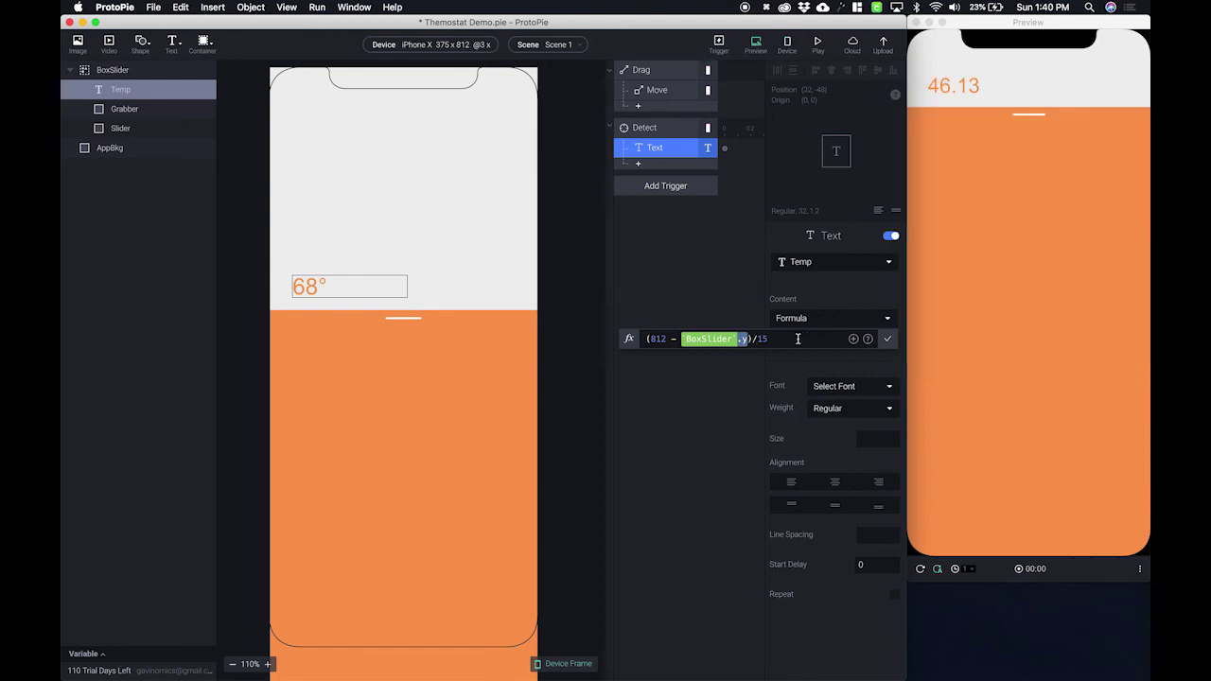
{"action": "left_click", "coordinate": [868, 339]}
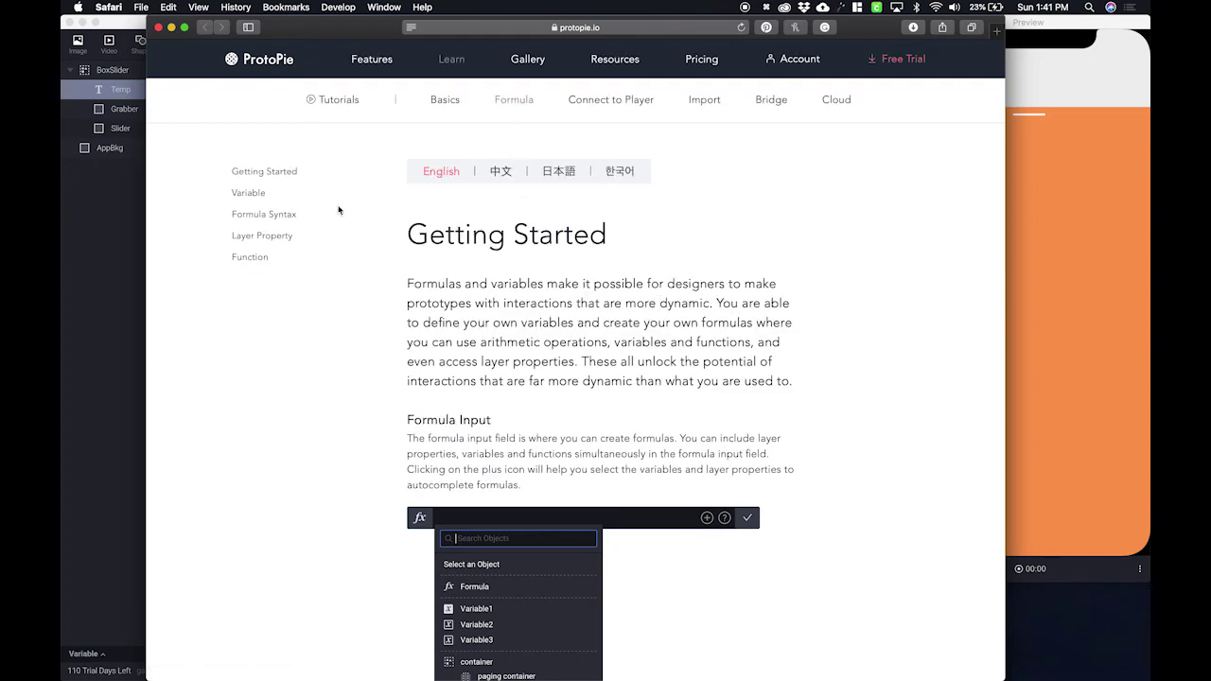
{"action": "left_click", "coordinate": [257, 260]}
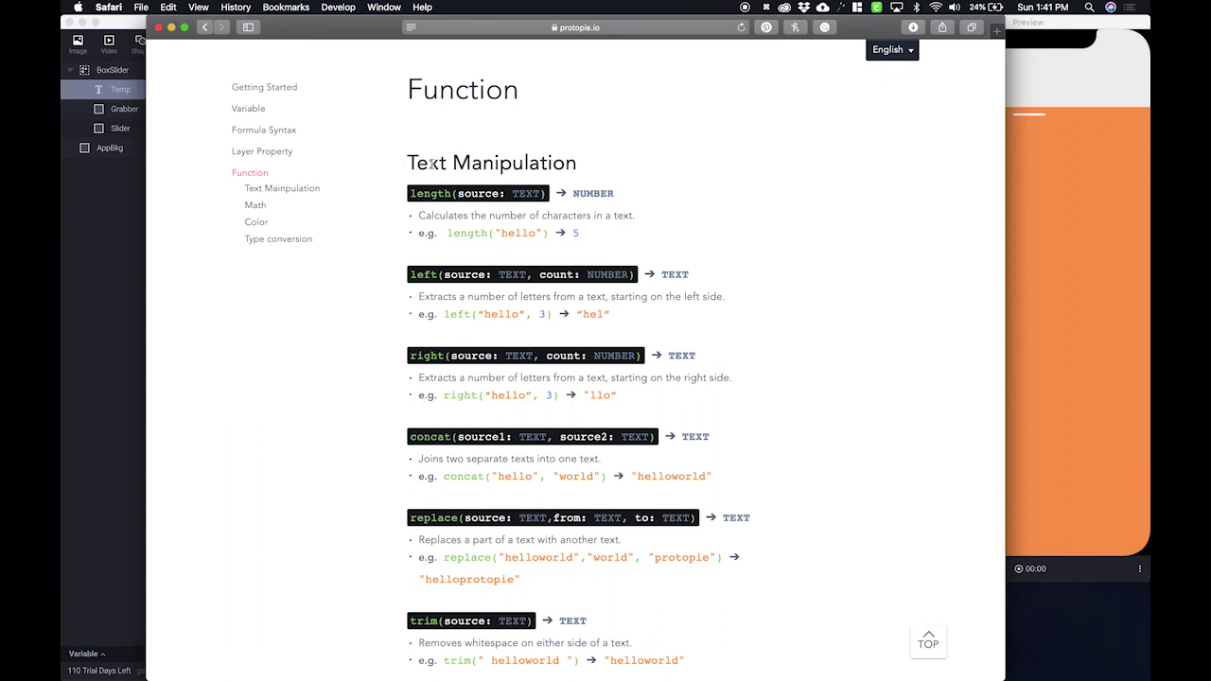
{"action": "scroll", "coordinate": [371, 256], "scroll_direction": "down", "scroll_amount": 10}
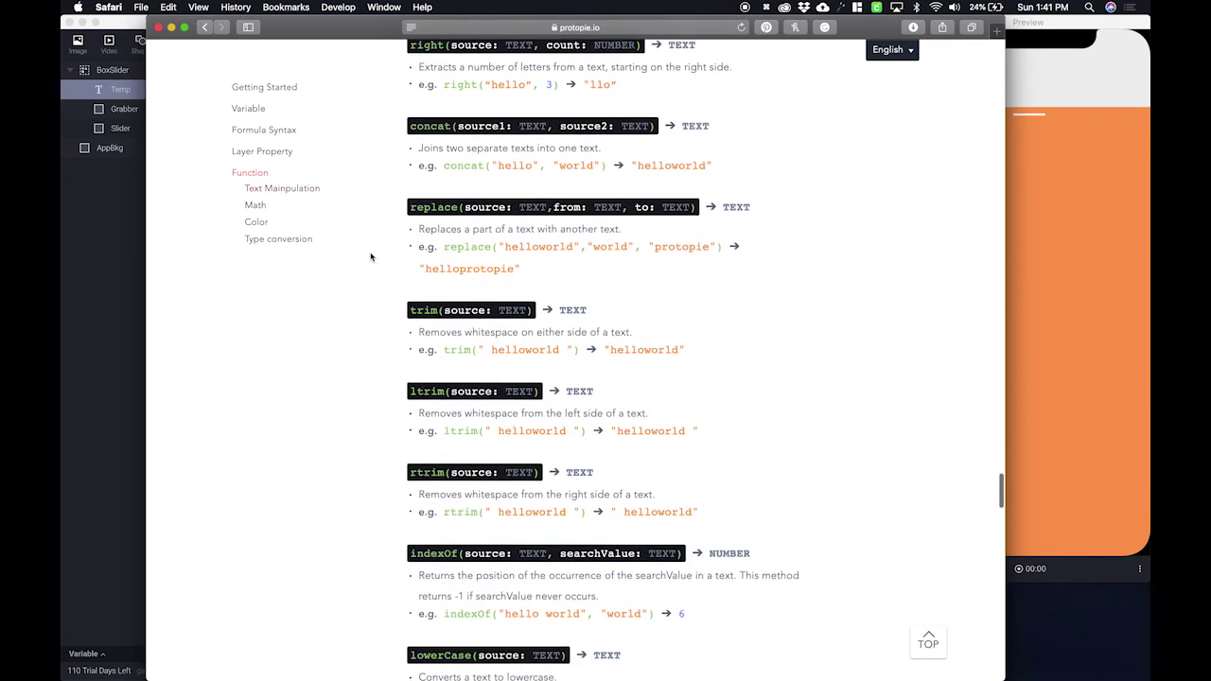
{"action": "scroll", "coordinate": [371, 256], "scroll_direction": "down", "scroll_amount": 4}
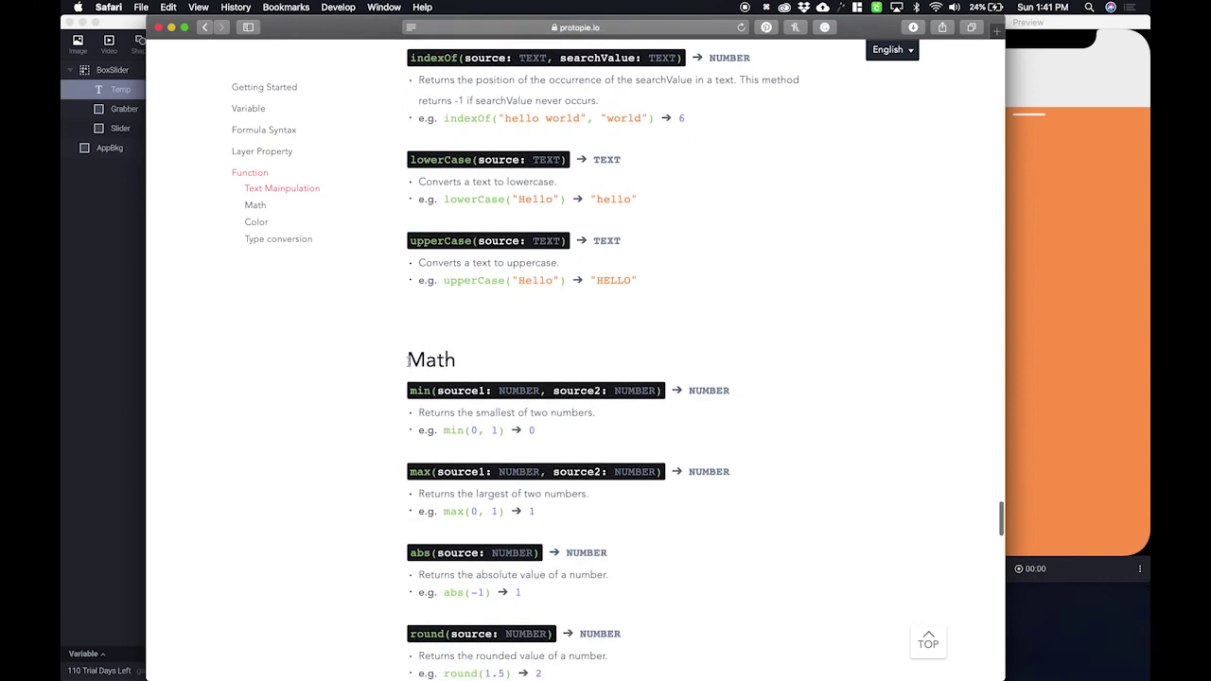
{"action": "scroll", "coordinate": [386, 423], "scroll_direction": "down", "scroll_amount": 20}
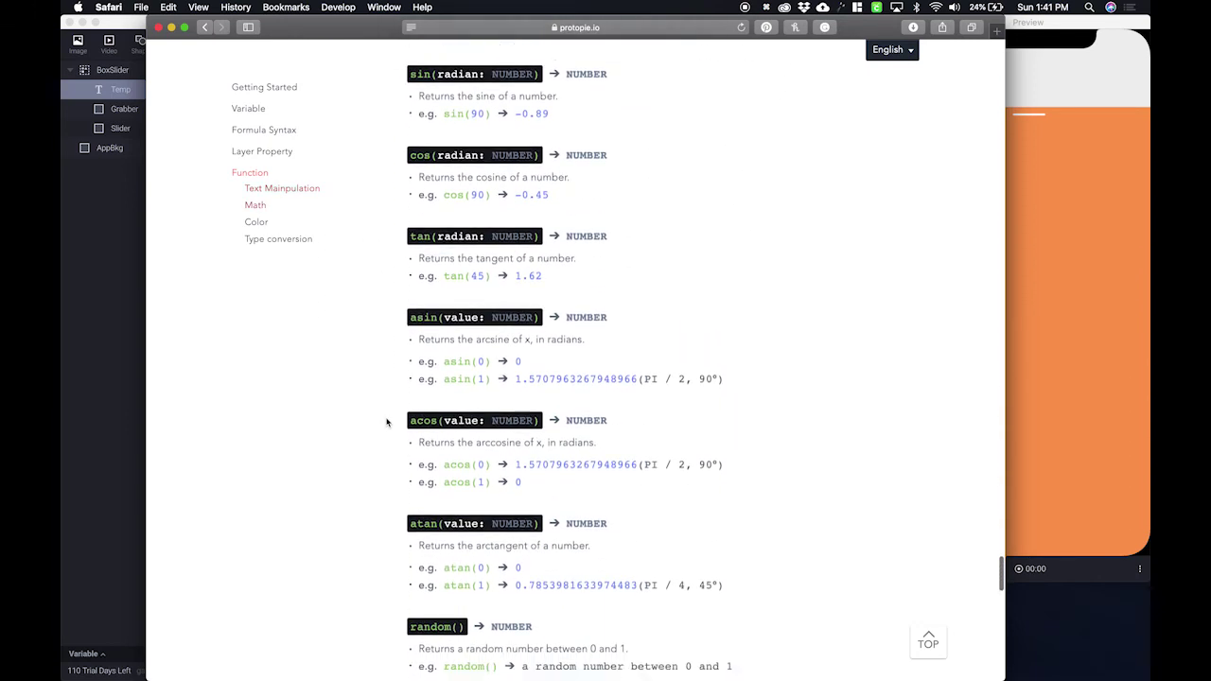
{"action": "scroll", "coordinate": [386, 422], "scroll_direction": "down", "scroll_amount": 3}
{"action": "scroll", "coordinate": [404, 398], "scroll_direction": "down", "scroll_amount": 9}
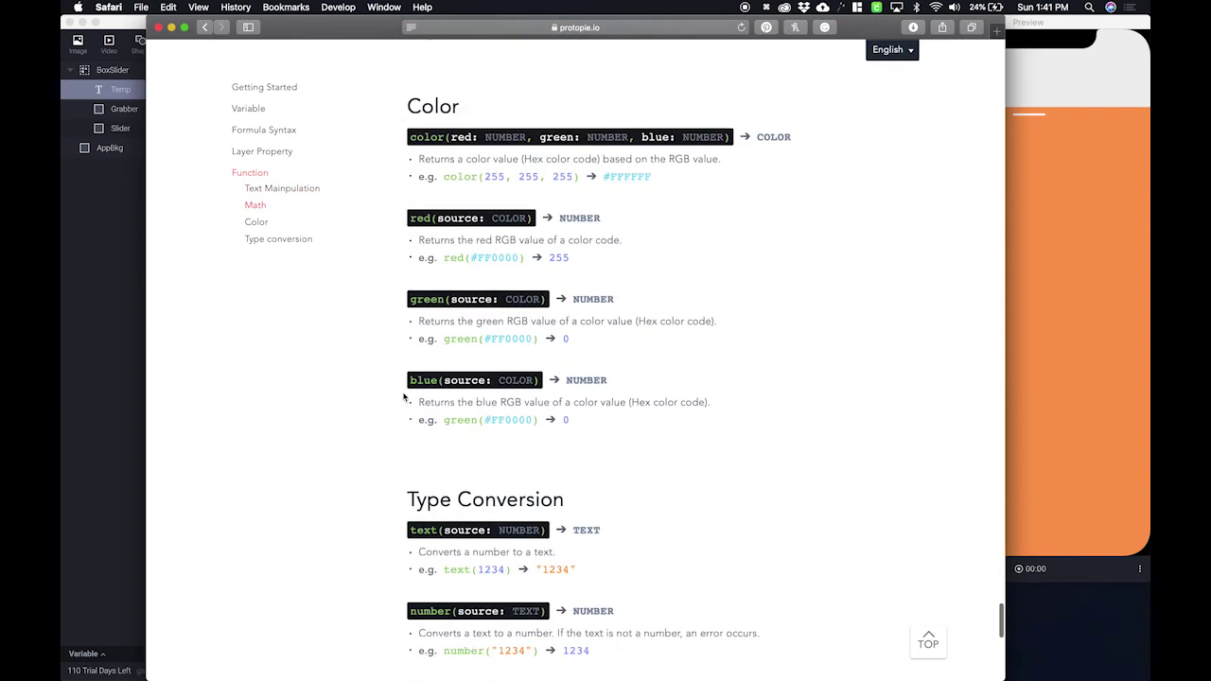
{"action": "scroll", "coordinate": [392, 451], "scroll_direction": "down", "scroll_amount": 10}
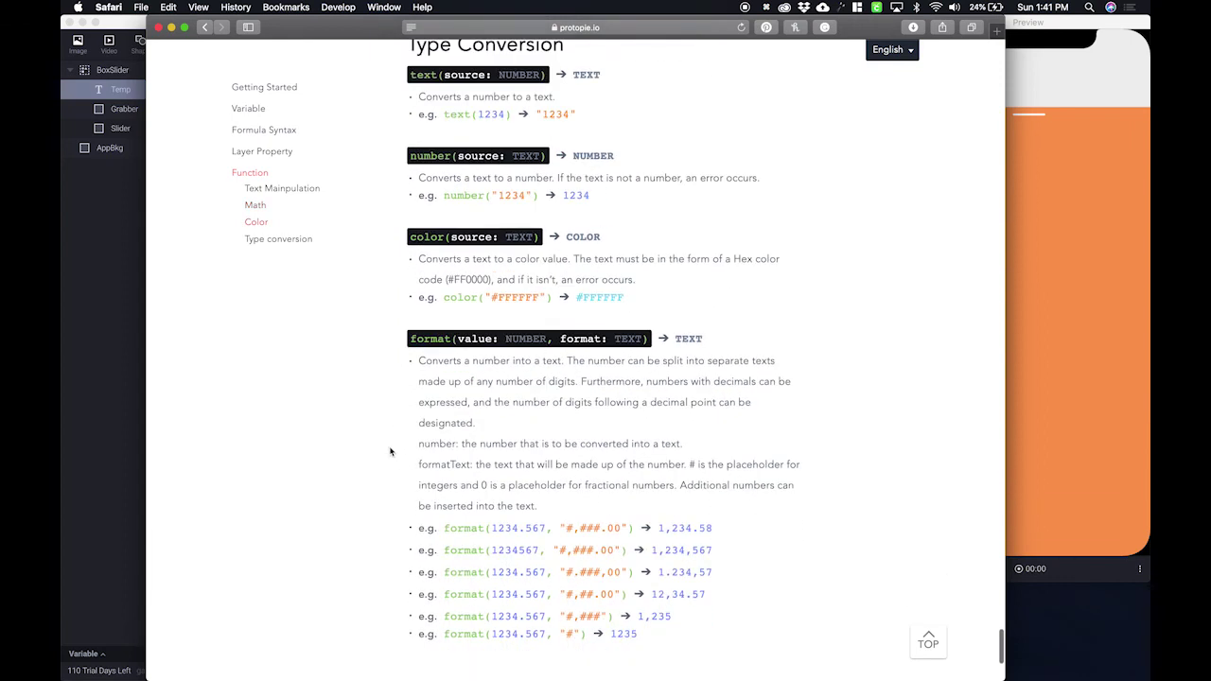
{"action": "scroll", "coordinate": [391, 453], "scroll_direction": "up", "scroll_amount": 20}
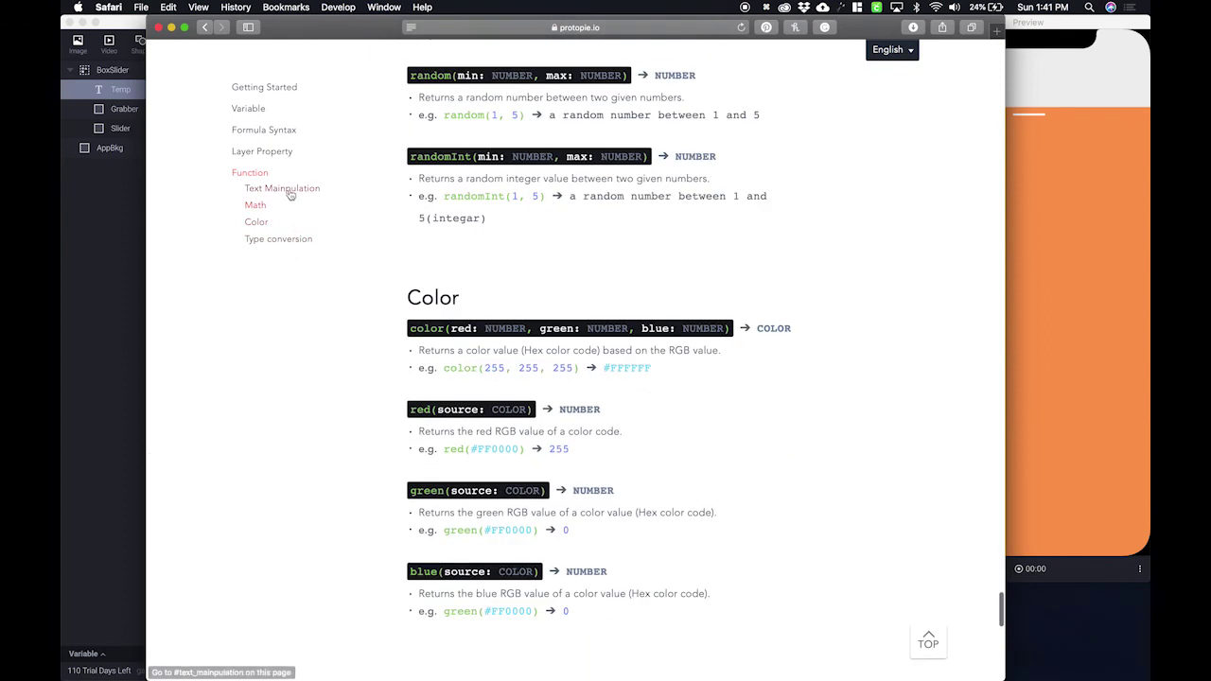
Step: Read the Math functions in the formula reference, and minimize the browser to return to ProtoPie
{"action": "left_click", "coordinate": [262, 208]}
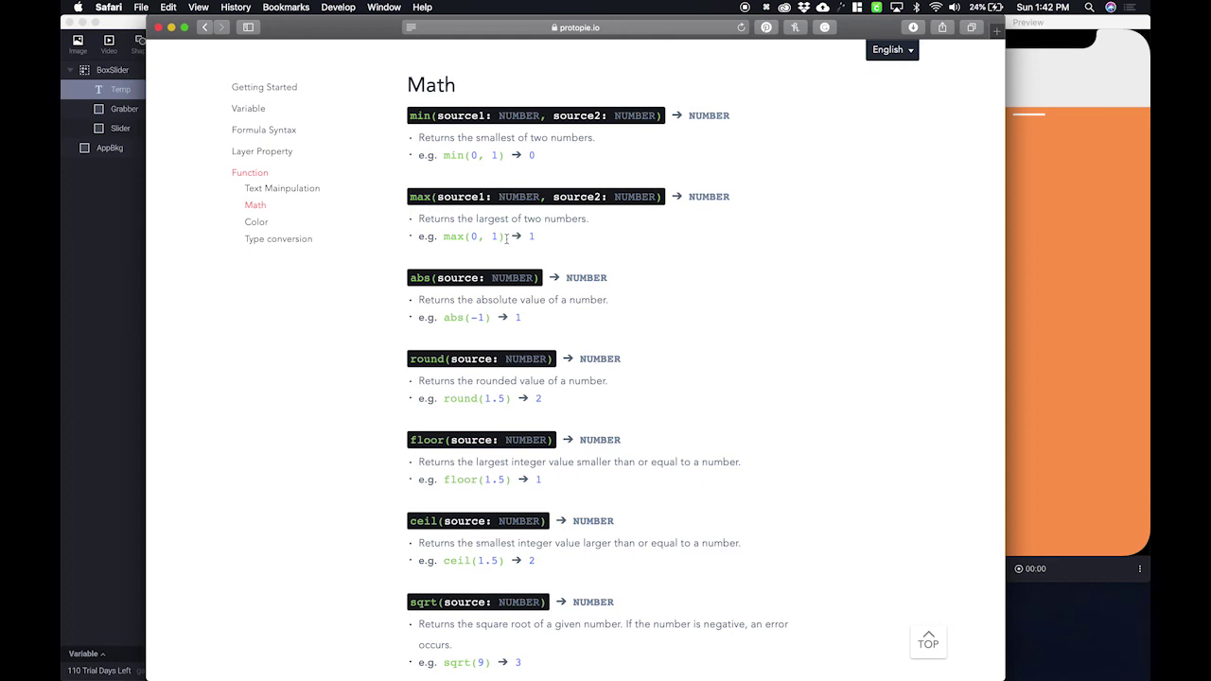
{"action": "scroll", "coordinate": [507, 238], "scroll_direction": "down", "scroll_amount": 2}
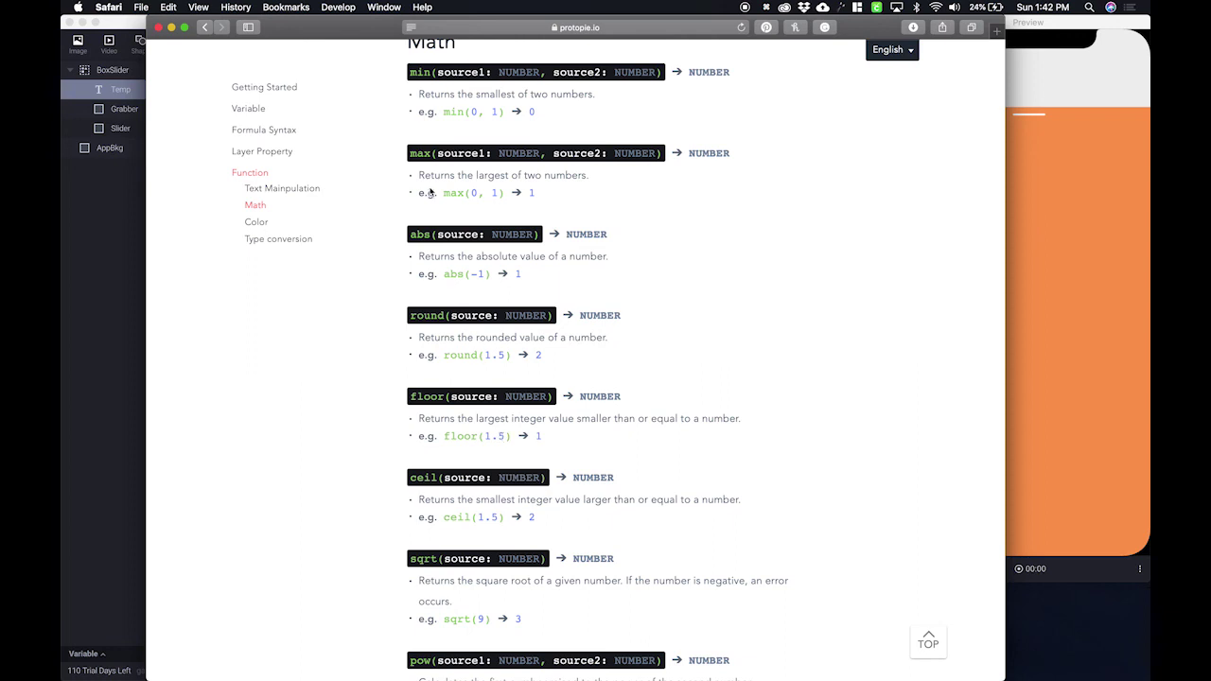
{"action": "left_click", "coordinate": [171, 26]}
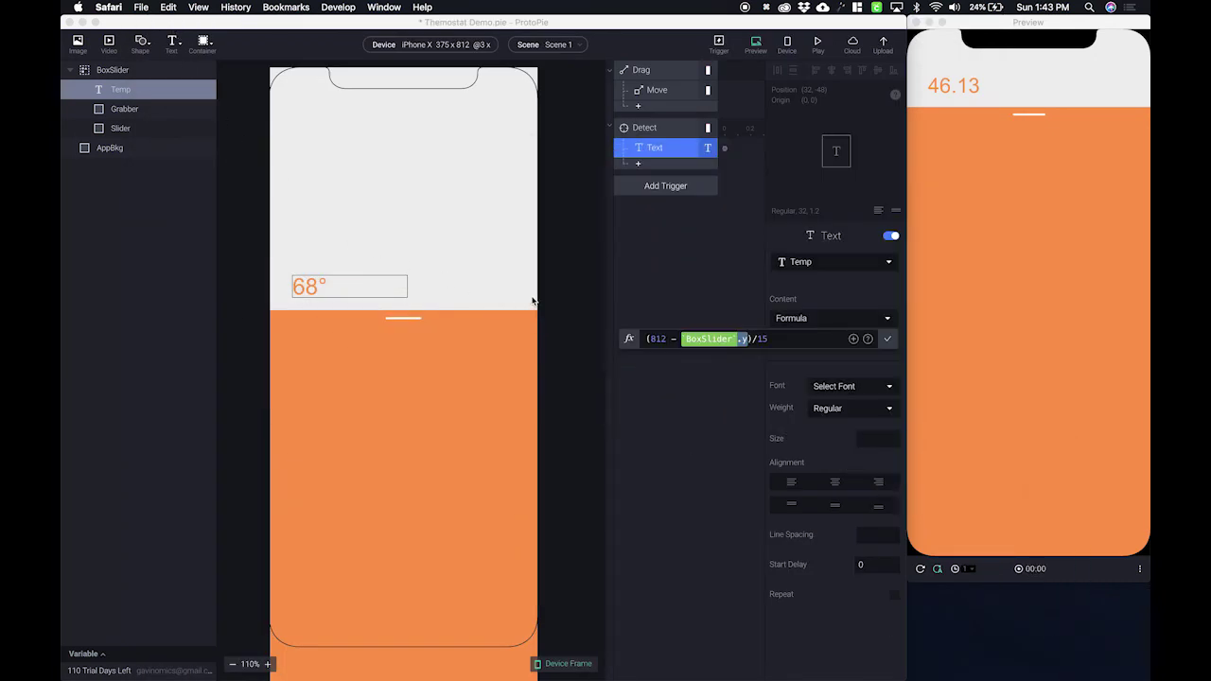
Step: Wrap the Text response's formula in the floor function so it reads floor((812 - `BoxSlider`.y)/15)
{"action": "left_click", "coordinate": [677, 338]}
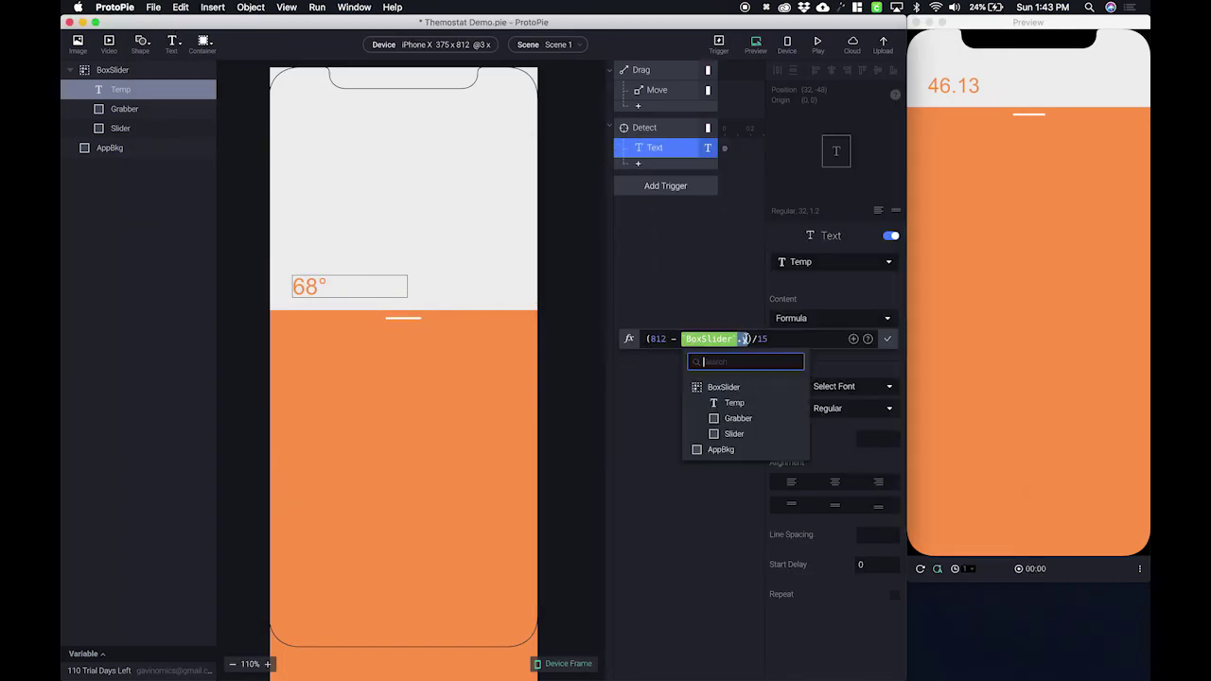
{"action": "left_click", "coordinate": [801, 338]}
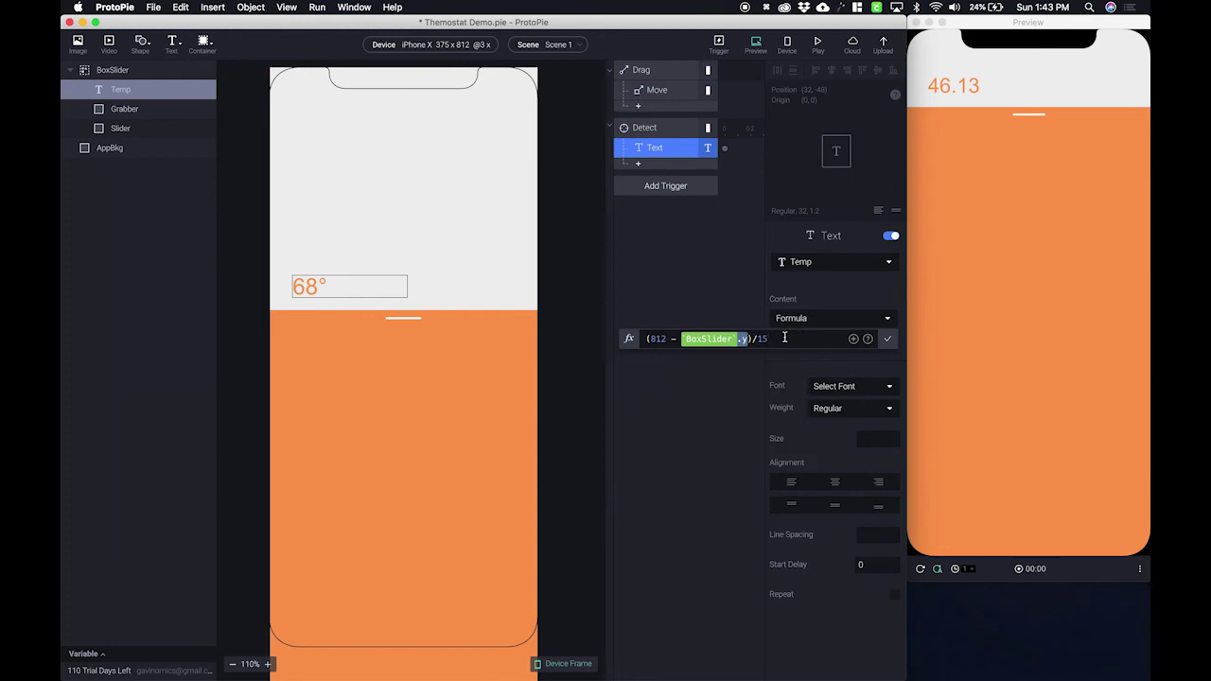
{"action": "type", "text": ")"}
{"action": "key", "text": "super+Left"}
{"action": "type", "text": "("}
{"action": "key", "text": "Left"}
{"action": "type", "text": "floor"}
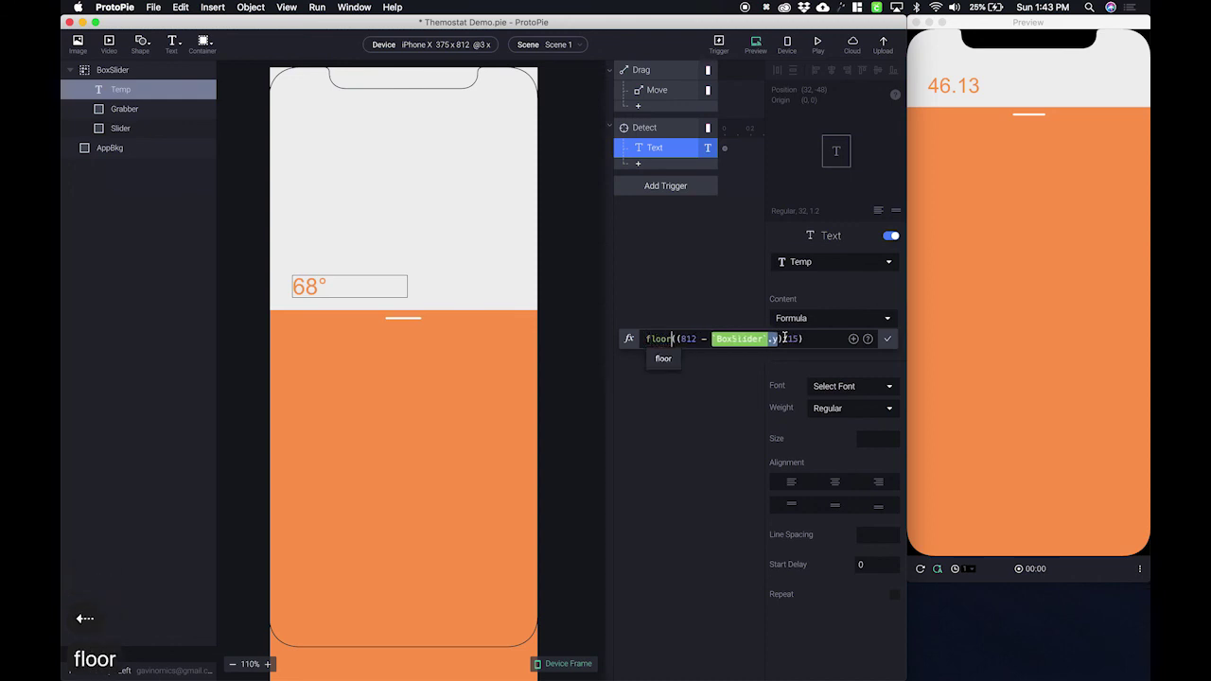
{"action": "left_click", "coordinate": [890, 346]}
{"action": "left_click", "coordinate": [890, 346]}
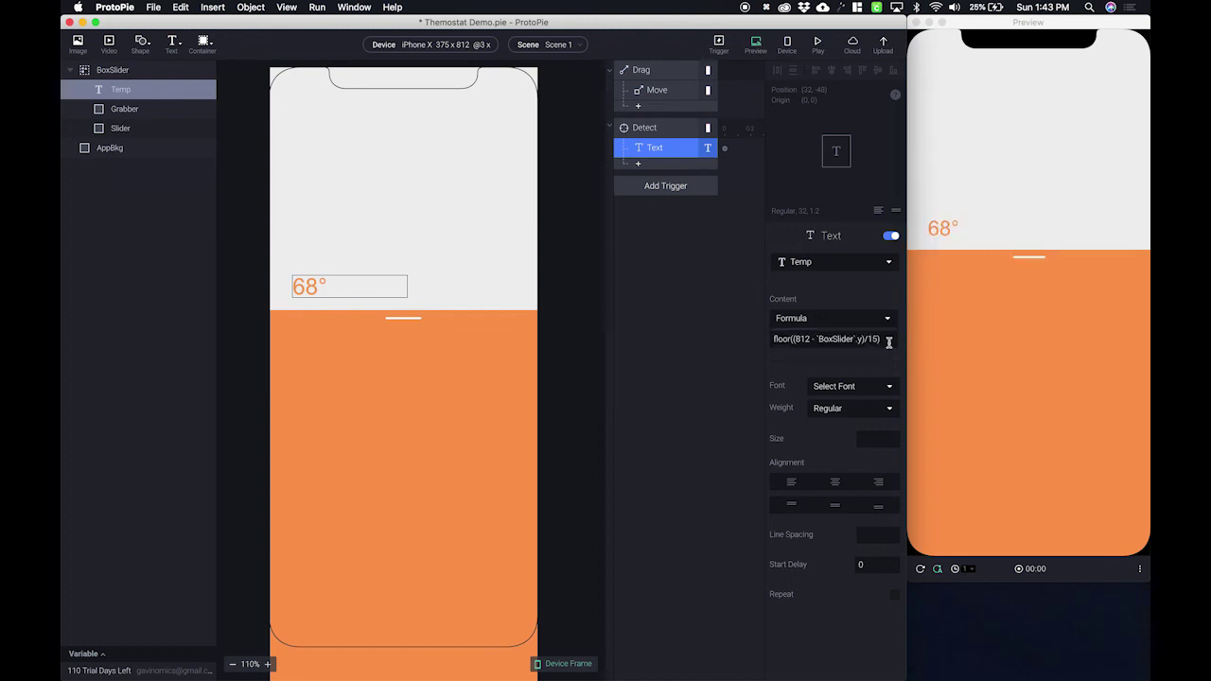
Step: Test the rounded temperature formula in the preview by moving the orange panel between its upper and lower limits
{"action": "left_click_drag", "start_coordinate": [1011, 270], "coordinate": [982, 230]}
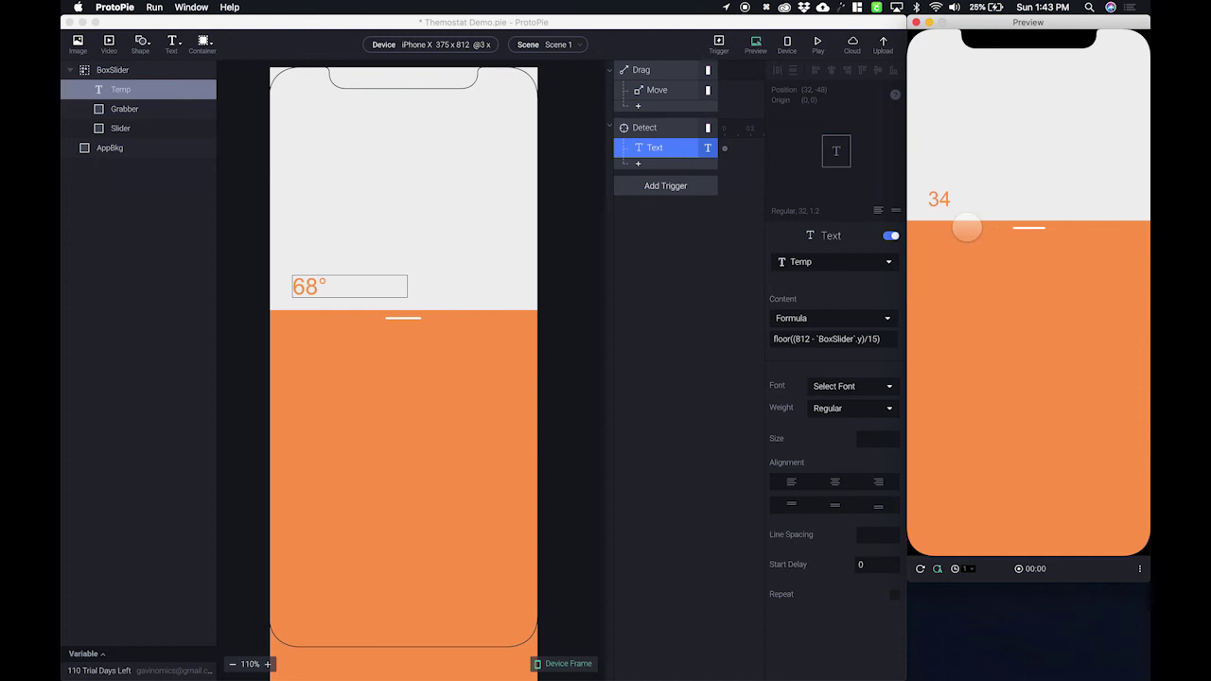
{"action": "left_click_drag", "start_coordinate": [1015, 232], "coordinate": [1000, 522]}
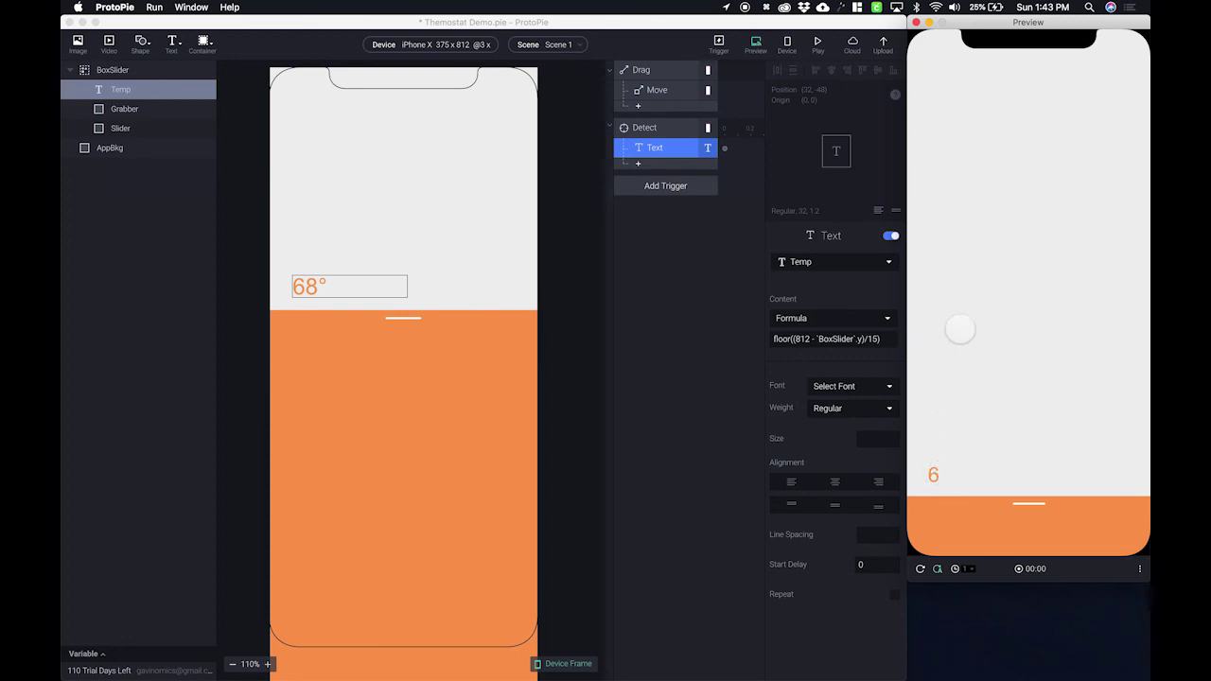
{"action": "left_click_drag", "start_coordinate": [1029, 502], "coordinate": [1030, 90]}
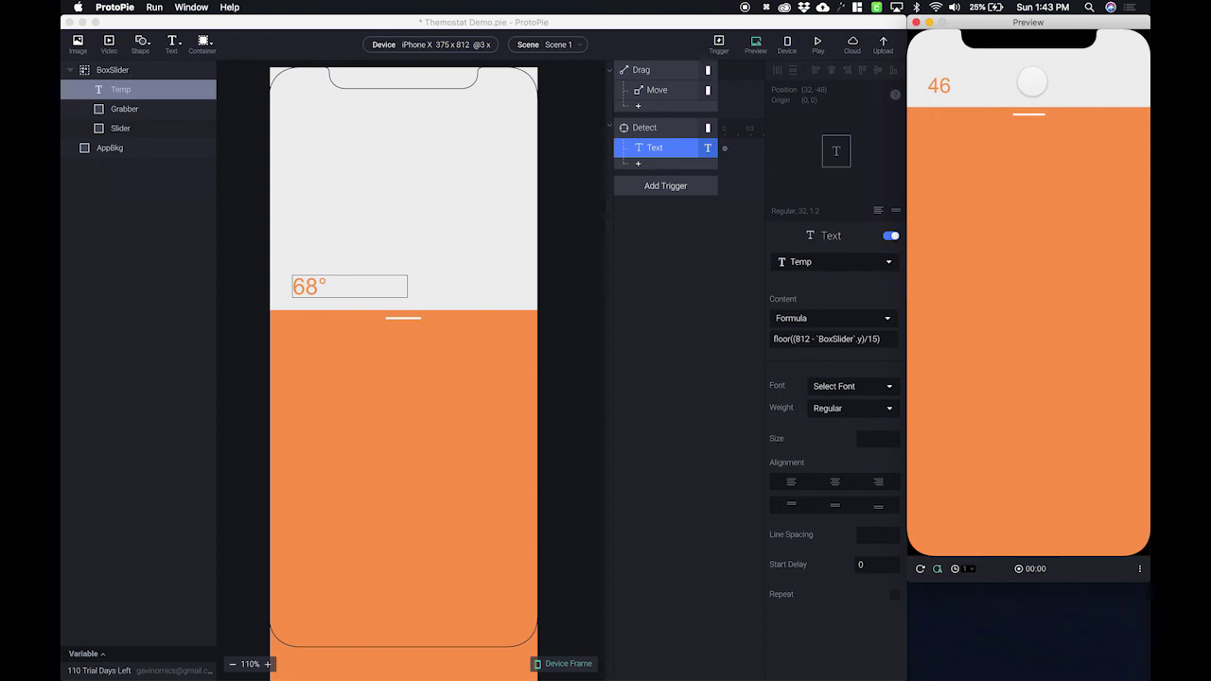
{"action": "left_click_drag", "start_coordinate": [1005, 121], "coordinate": [1000, 523]}
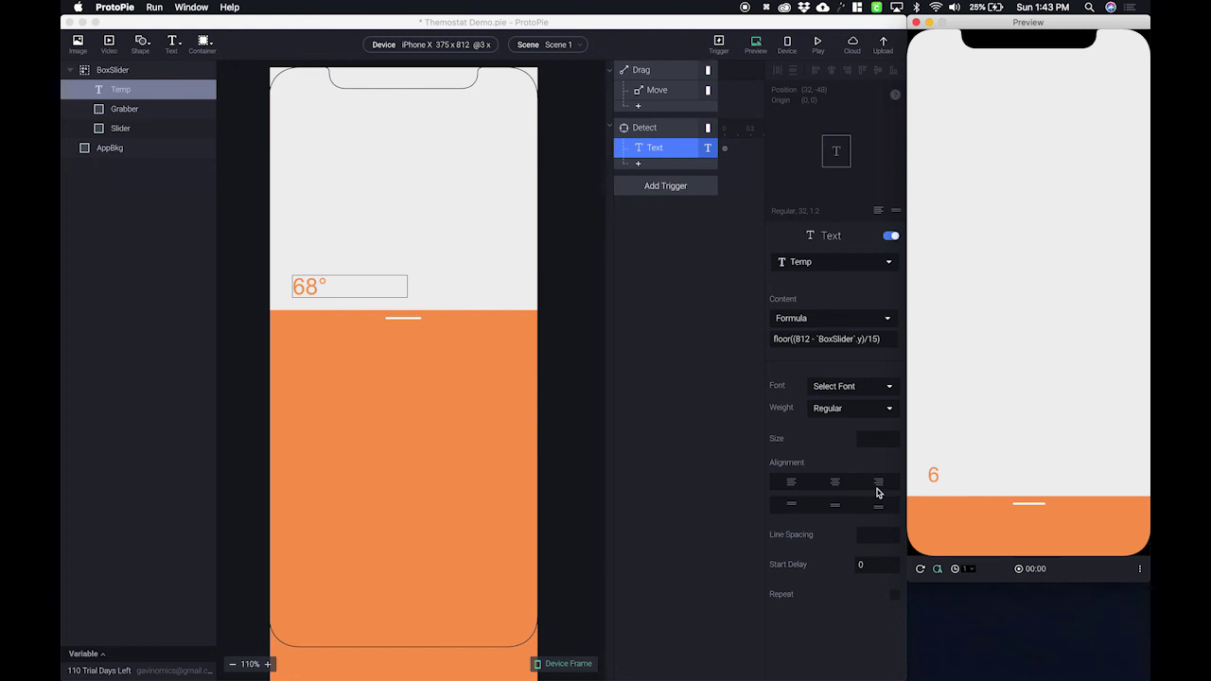
Step: Calculate 45-6 in Spotlight to find the temperature offset, and return to the preview
{"action": "key", "text": "super+space"}
{"action": "type", "text": "45-6"}
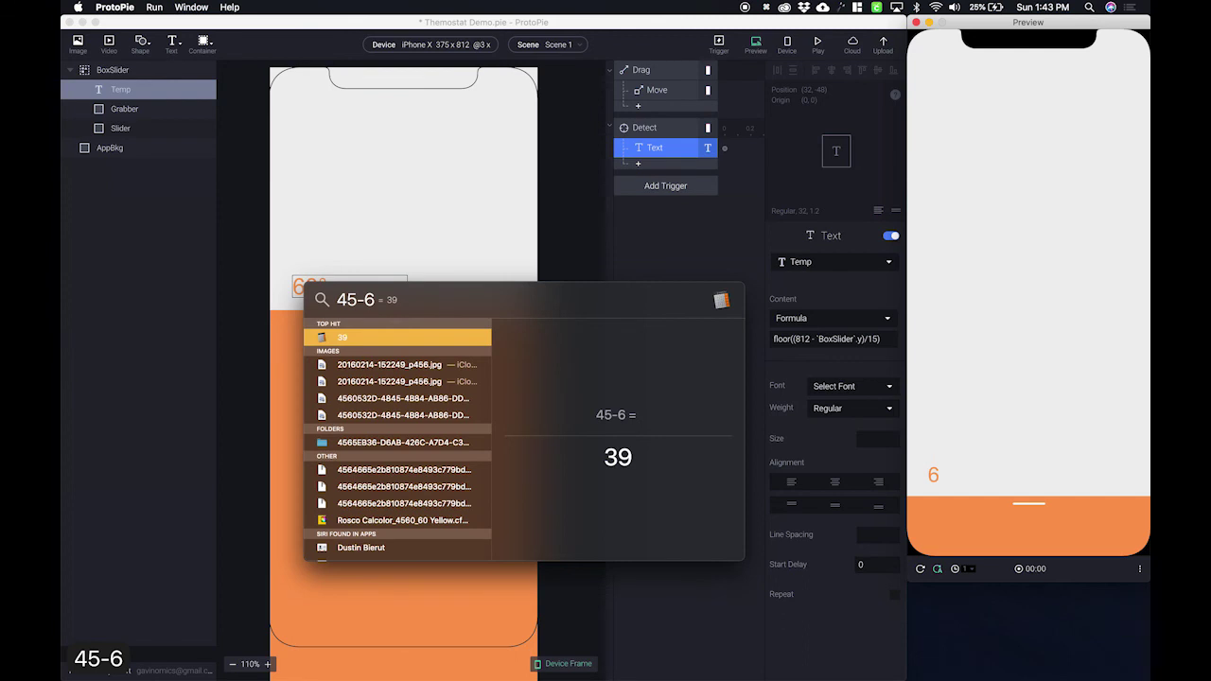
{"action": "left_click", "coordinate": [933, 473]}
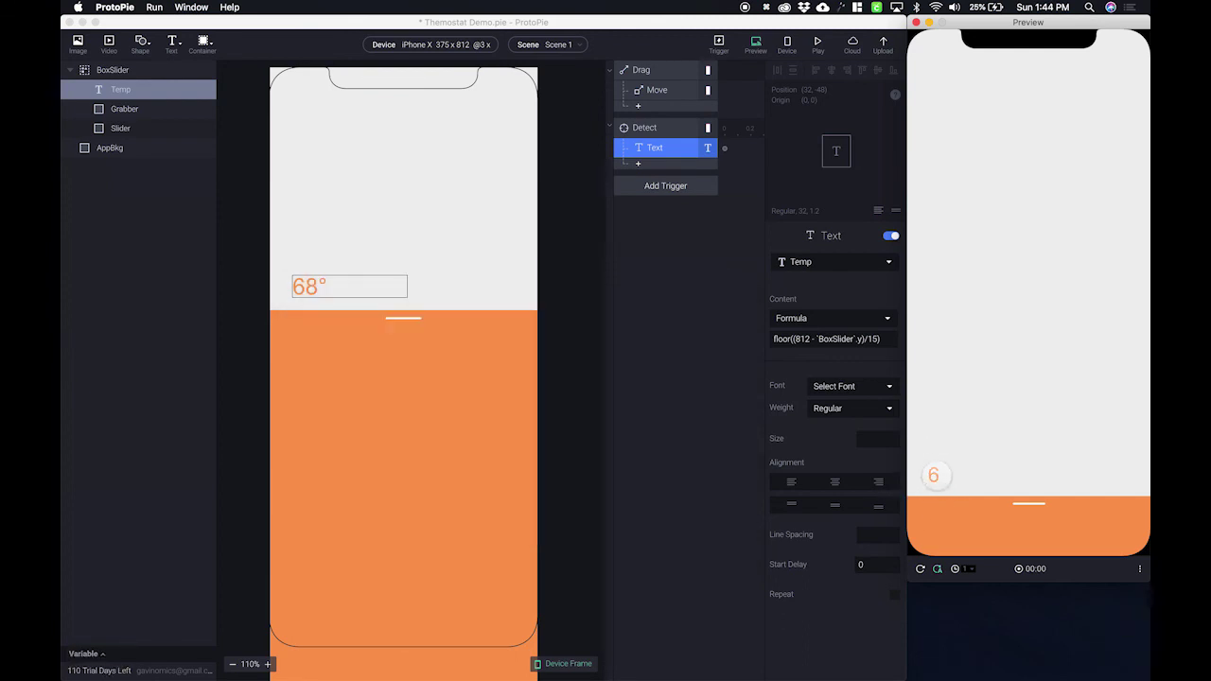
Step: Append + 39 to the Text response's floor formula and test it in the preview by lowering the orange panel slightly
{"action": "left_click", "coordinate": [869, 341]}
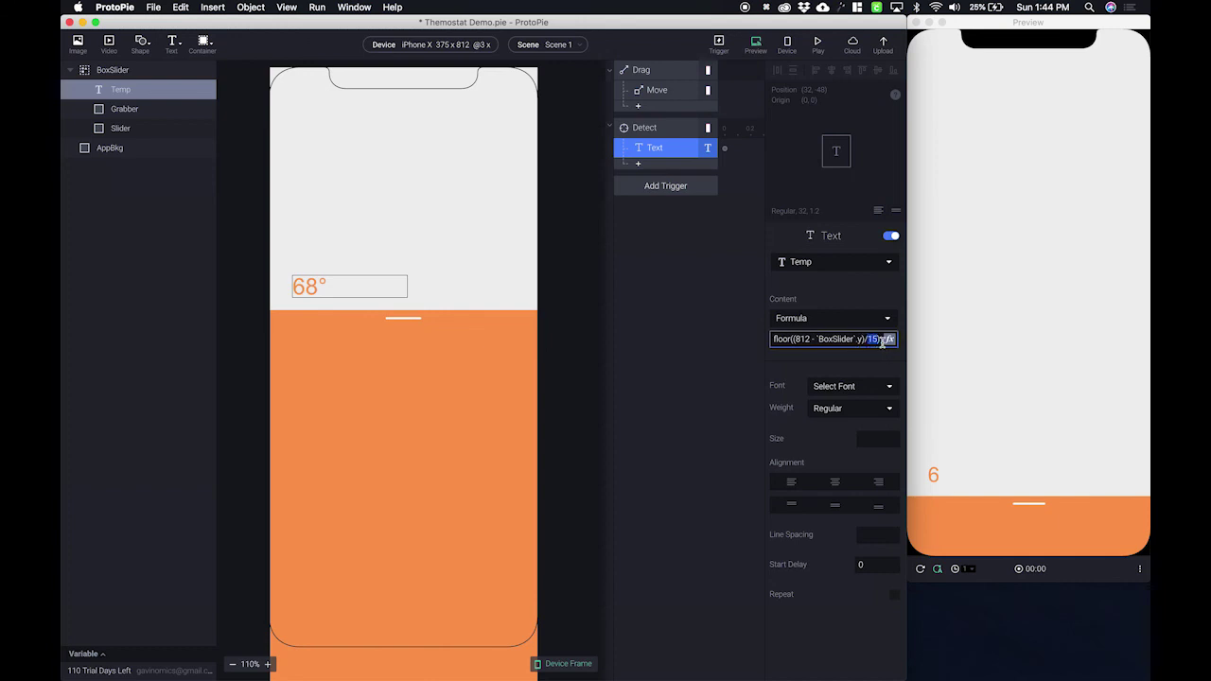
{"action": "left_click", "coordinate": [884, 339]}
{"action": "left_click", "coordinate": [824, 338]}
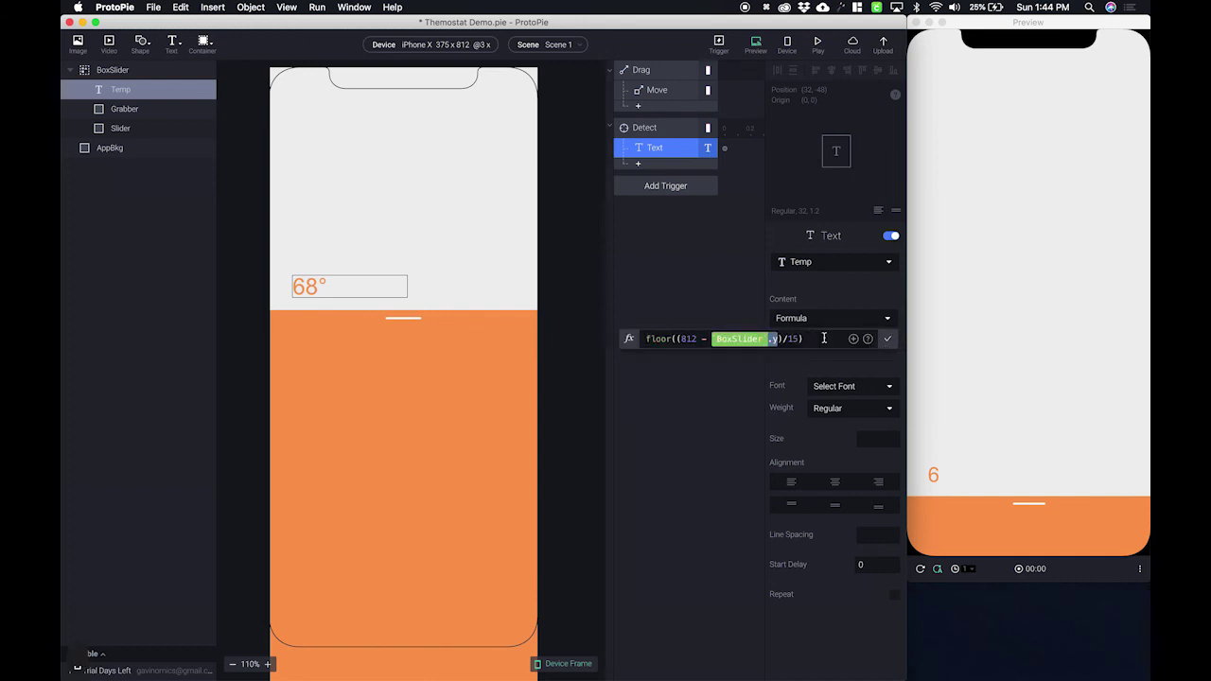
{"action": "type", "text": "+ 39"}
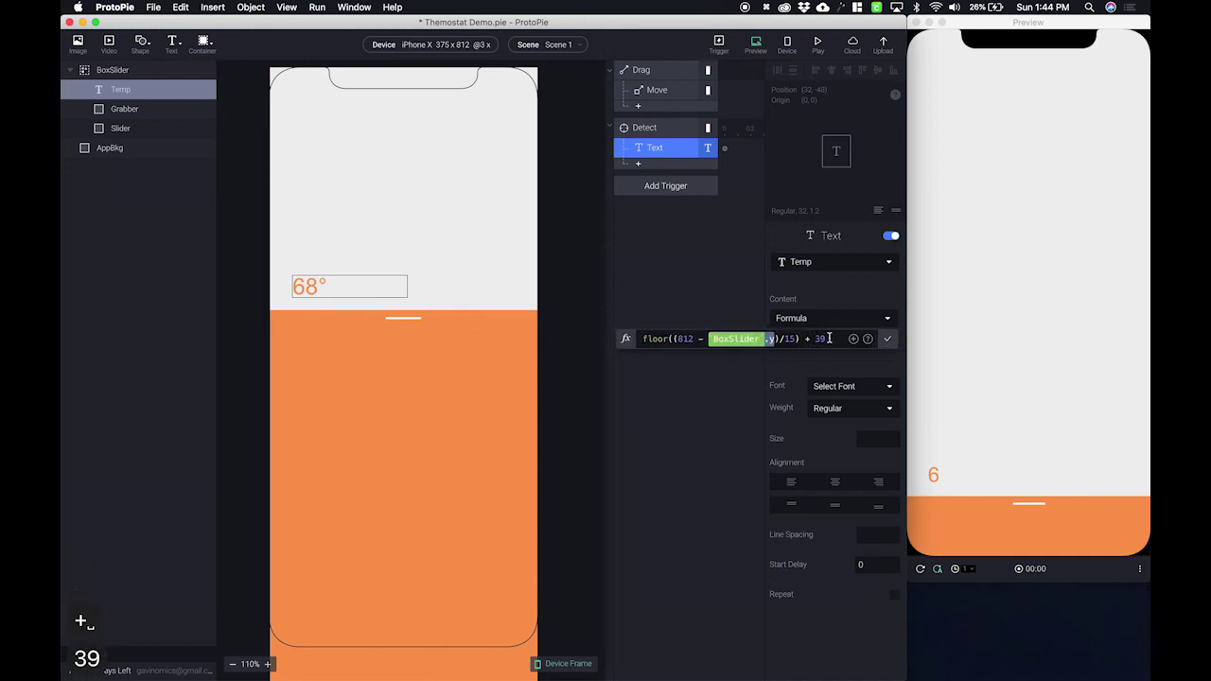
{"action": "left_click", "coordinate": [889, 340]}
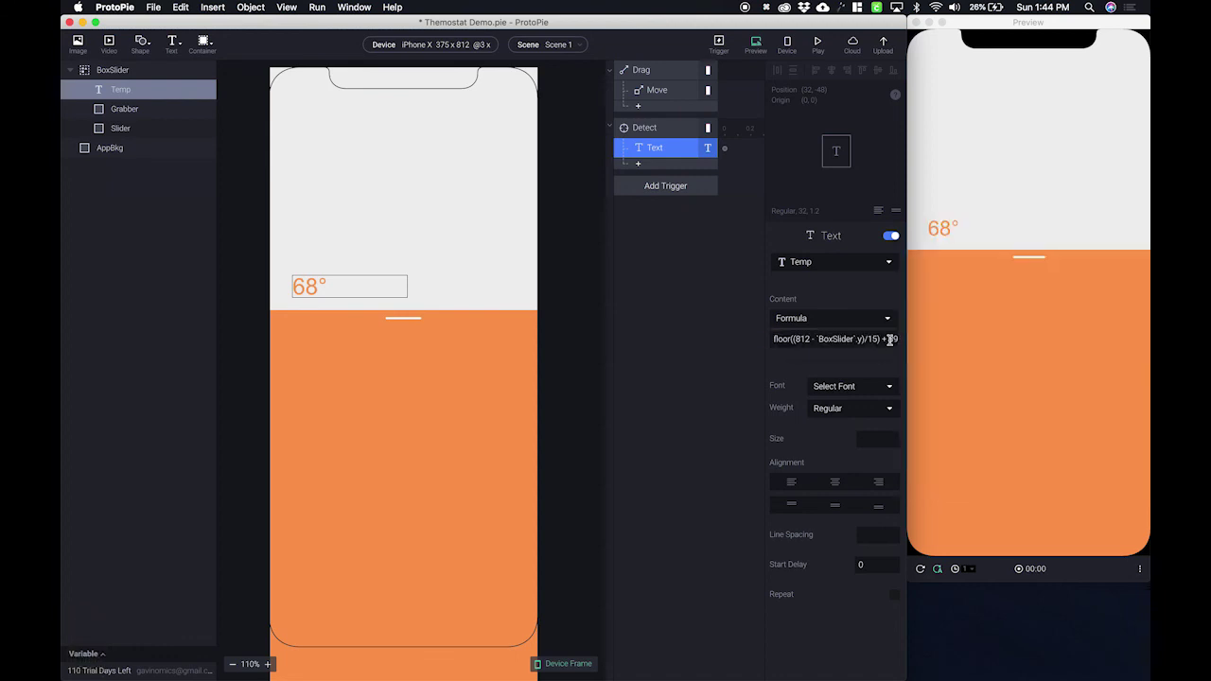
{"action": "left_click_drag", "start_coordinate": [1011, 271], "coordinate": [1014, 325]}
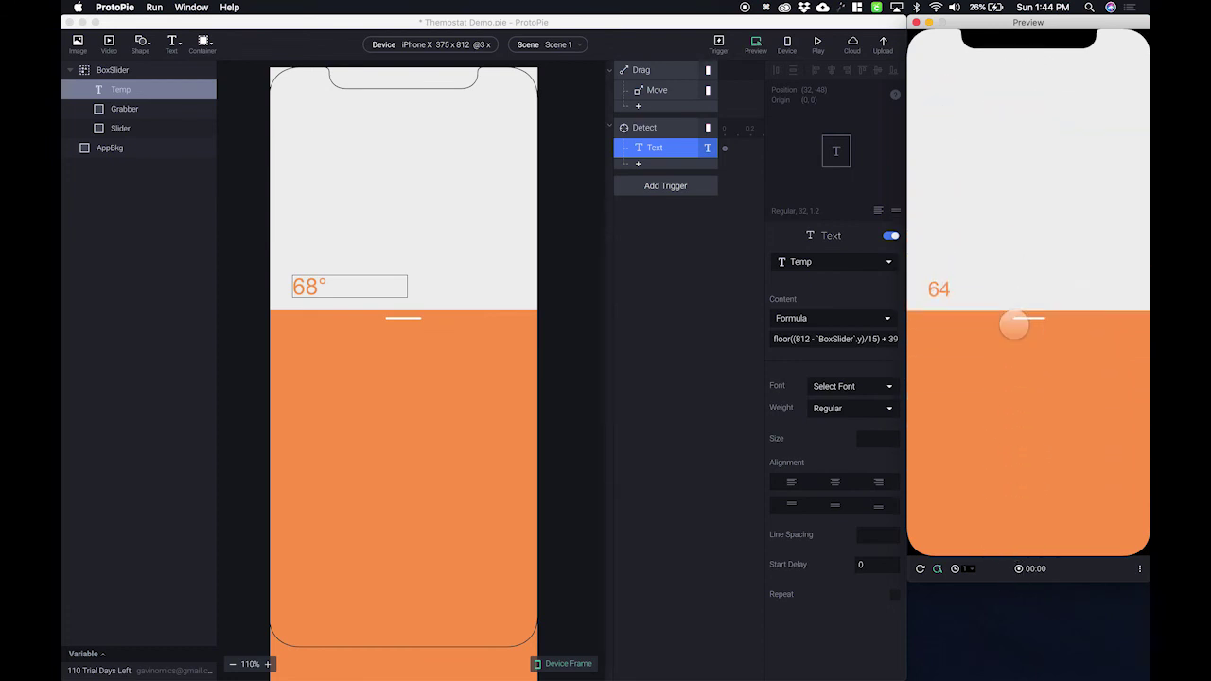